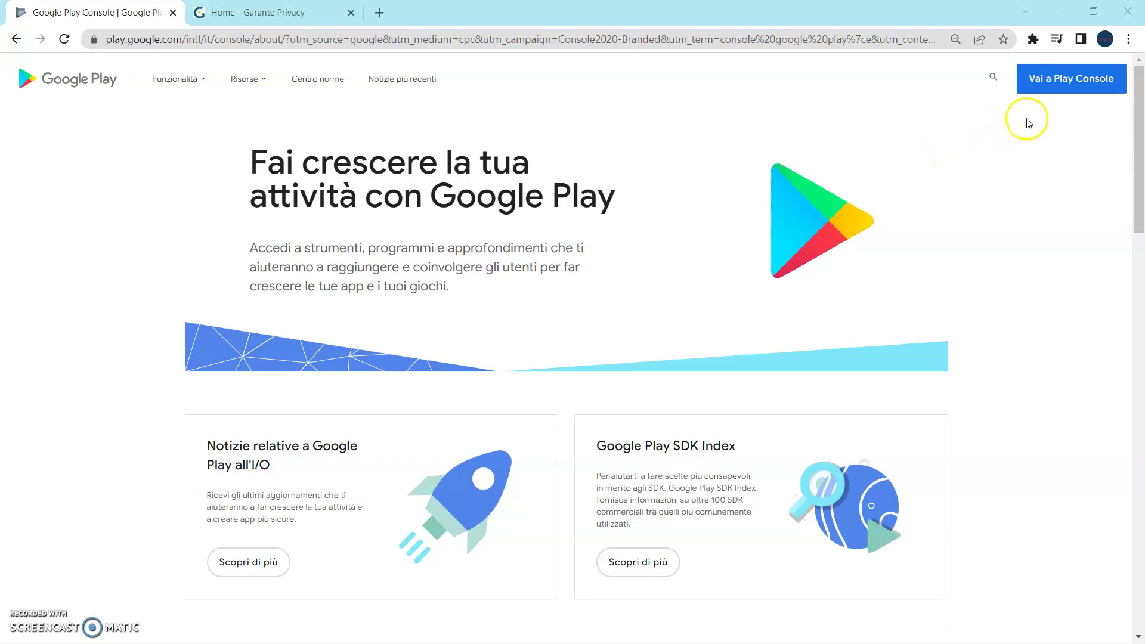
Open the Play Console in a new tab from the Google Play business page.
left_click(1087, 88)
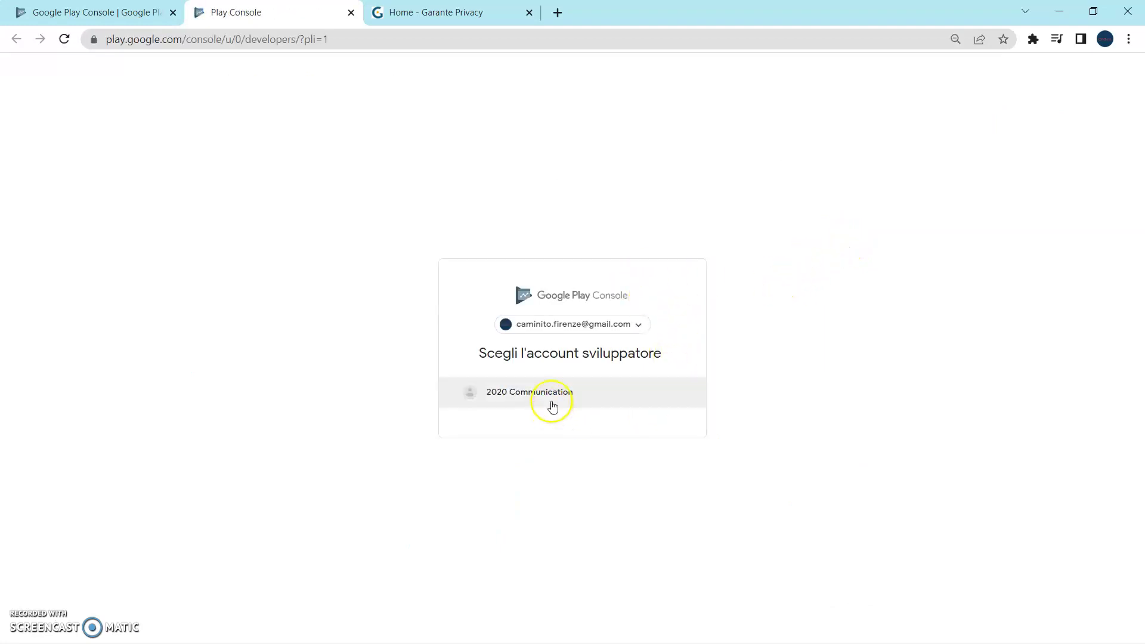
Switch to the business Google account and enter its developer account.
left_click(638, 325)
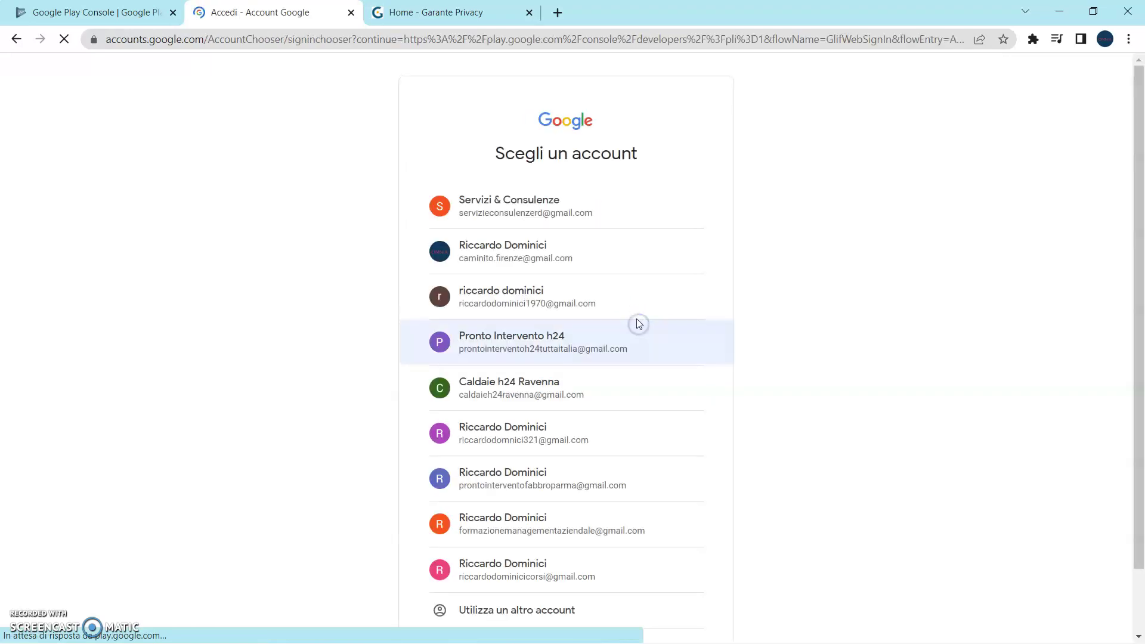
left_click(577, 203)
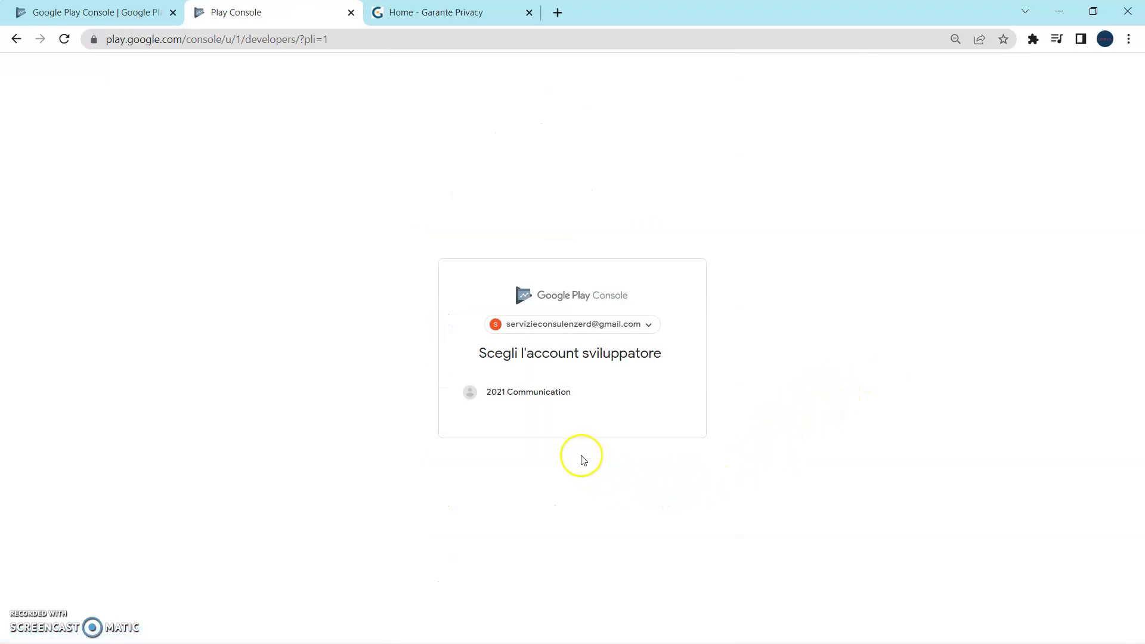
left_click(547, 394)
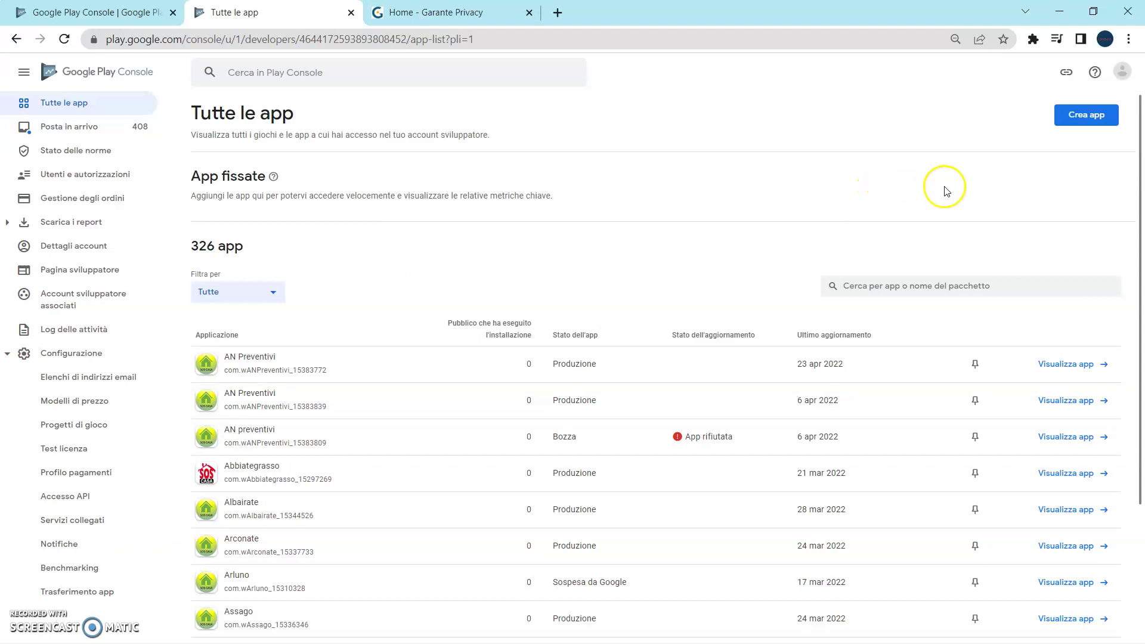
Start a new app named 'Pizzeria R&M' as a free application.
left_click(1091, 118)
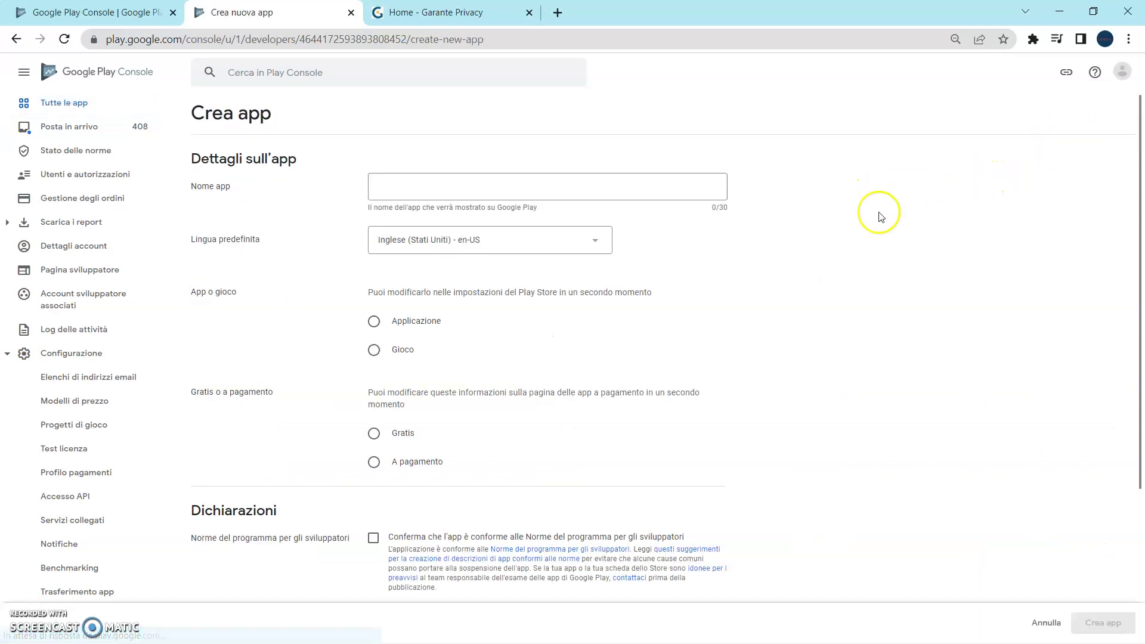
scroll(793, 236, "down", 4)
scroll(793, 236, "up", 4)
left_click(409, 187)
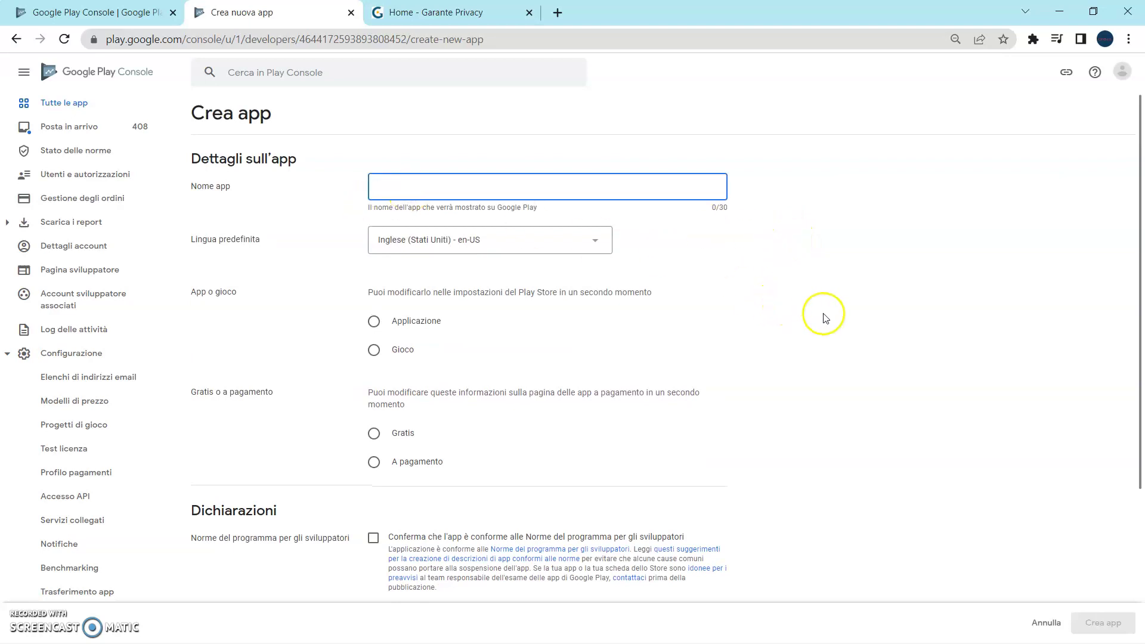
type("Pizzeria R&M")
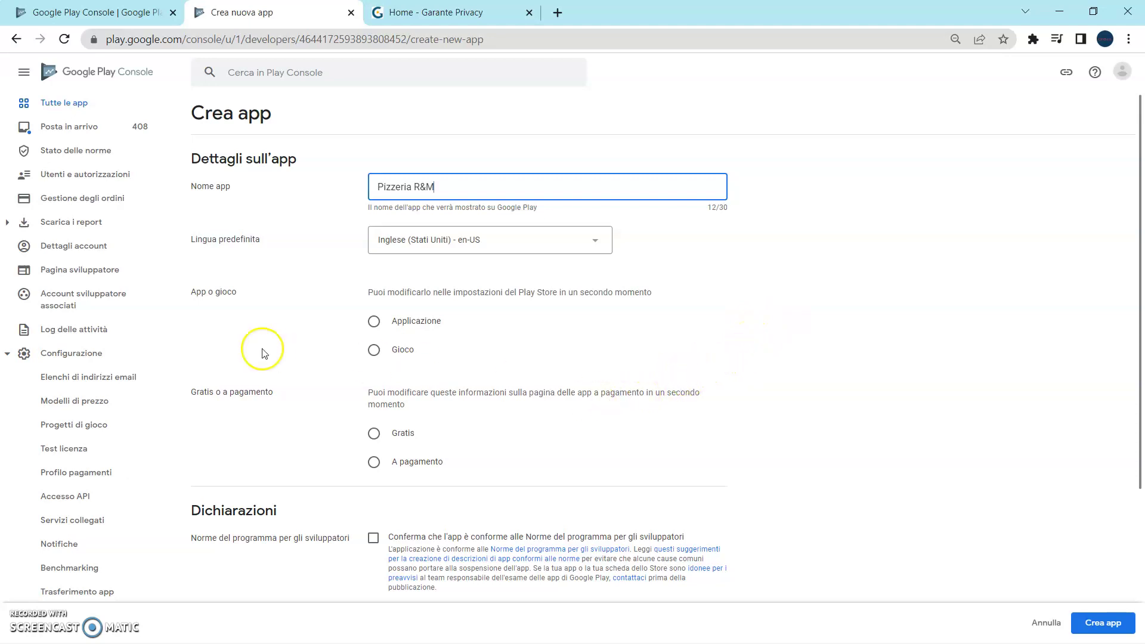
left_click(374, 322)
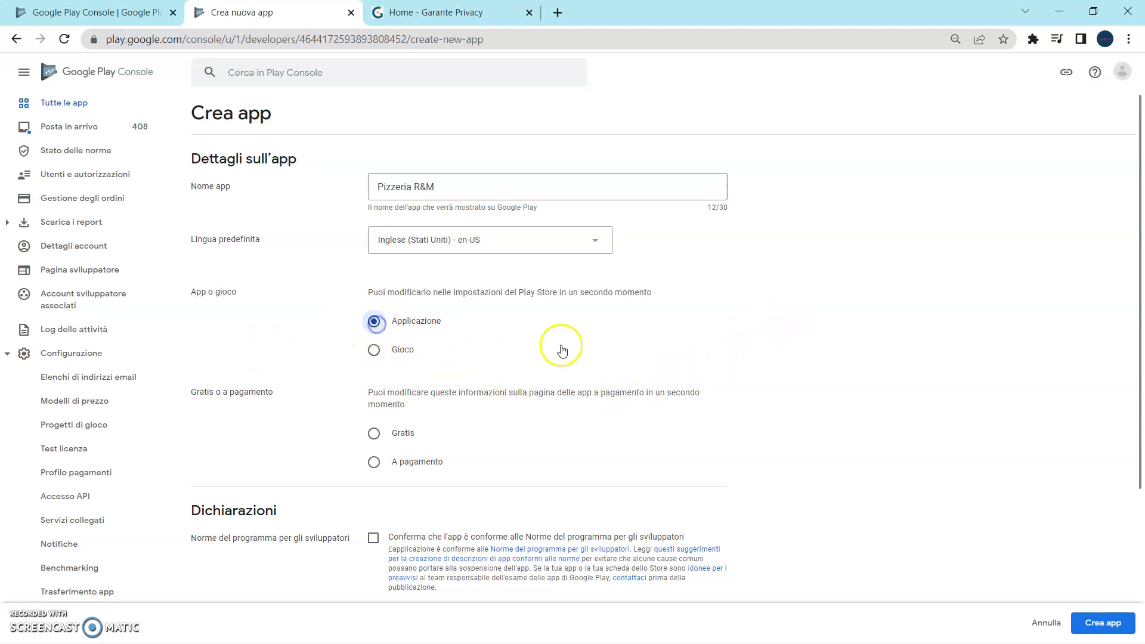
left_click(374, 435)
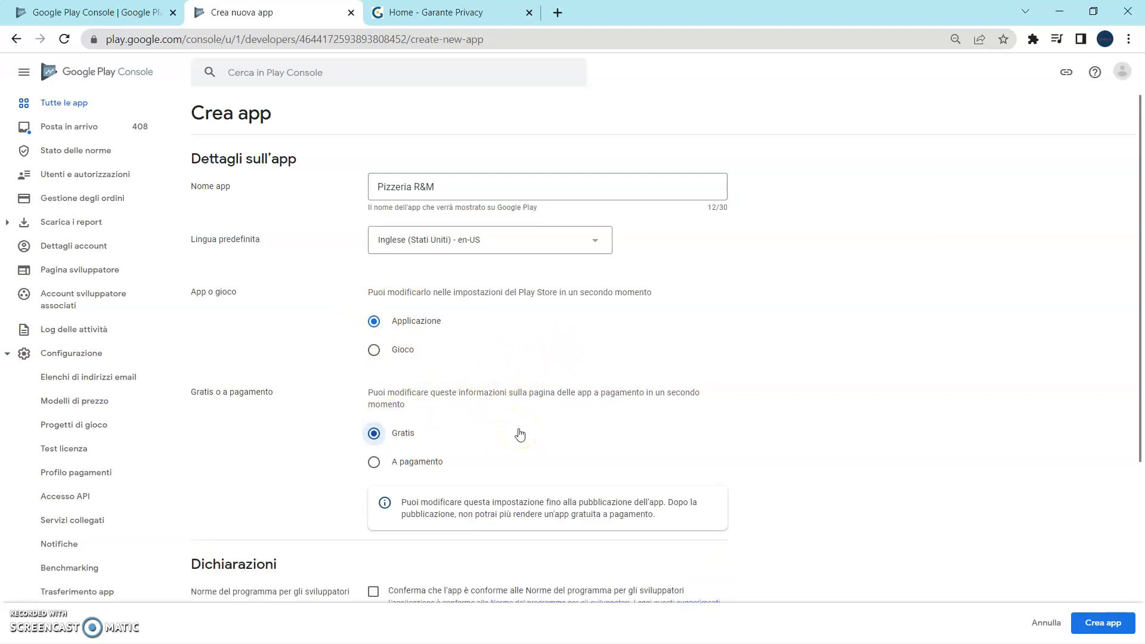
Accept the developer program policies and US export law declarations, then create the app.
scroll(545, 434, "down", 1)
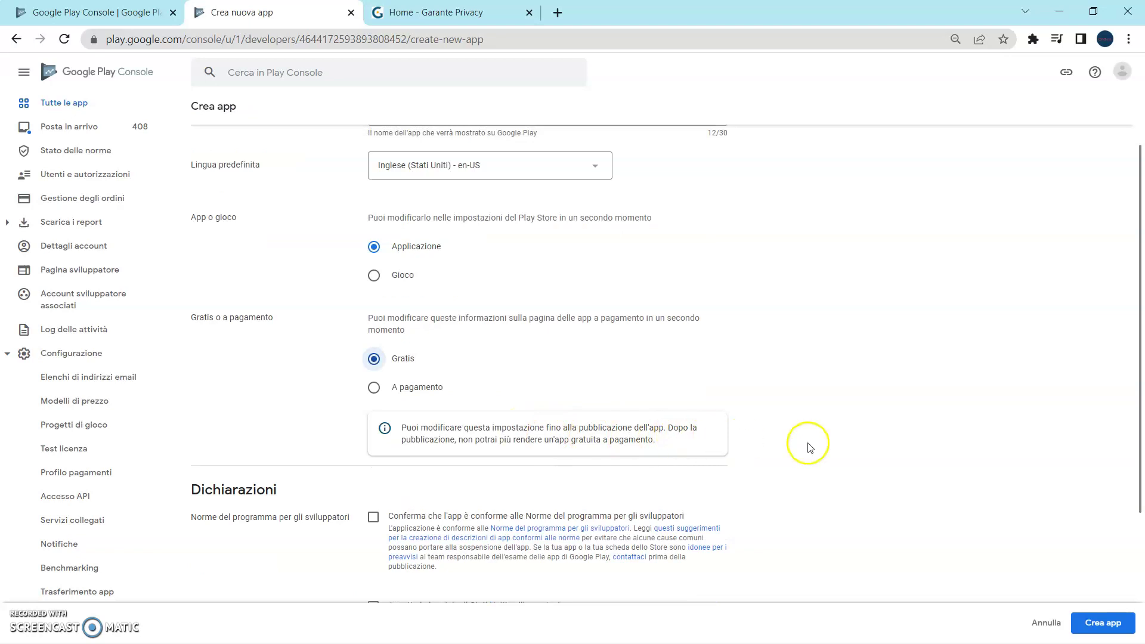
scroll(809, 448, "down", 1)
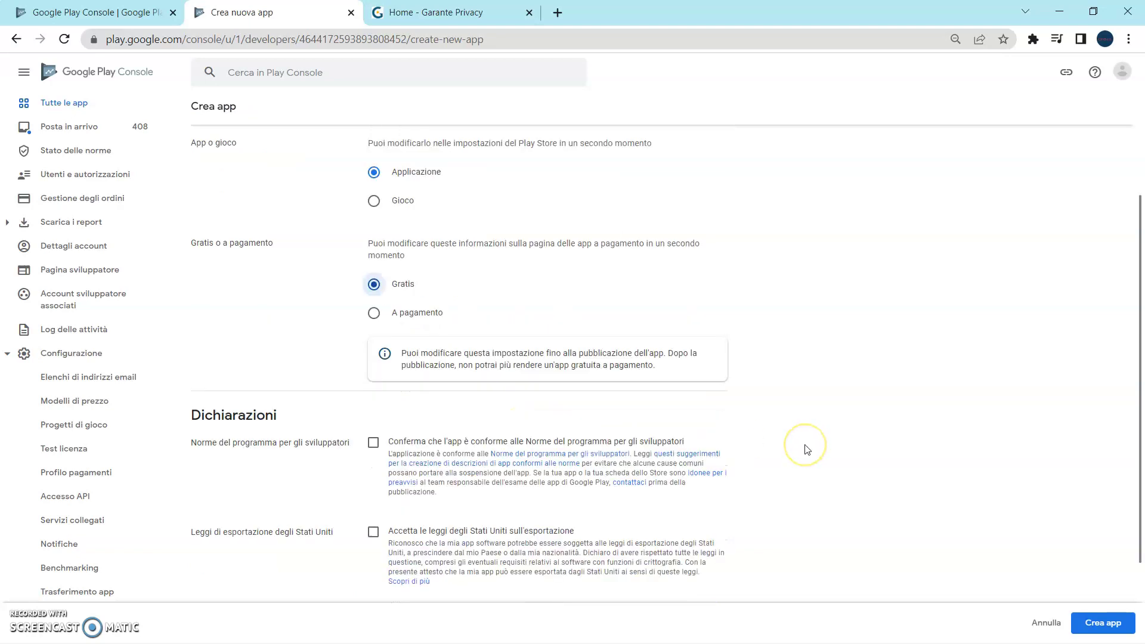
left_click(374, 446)
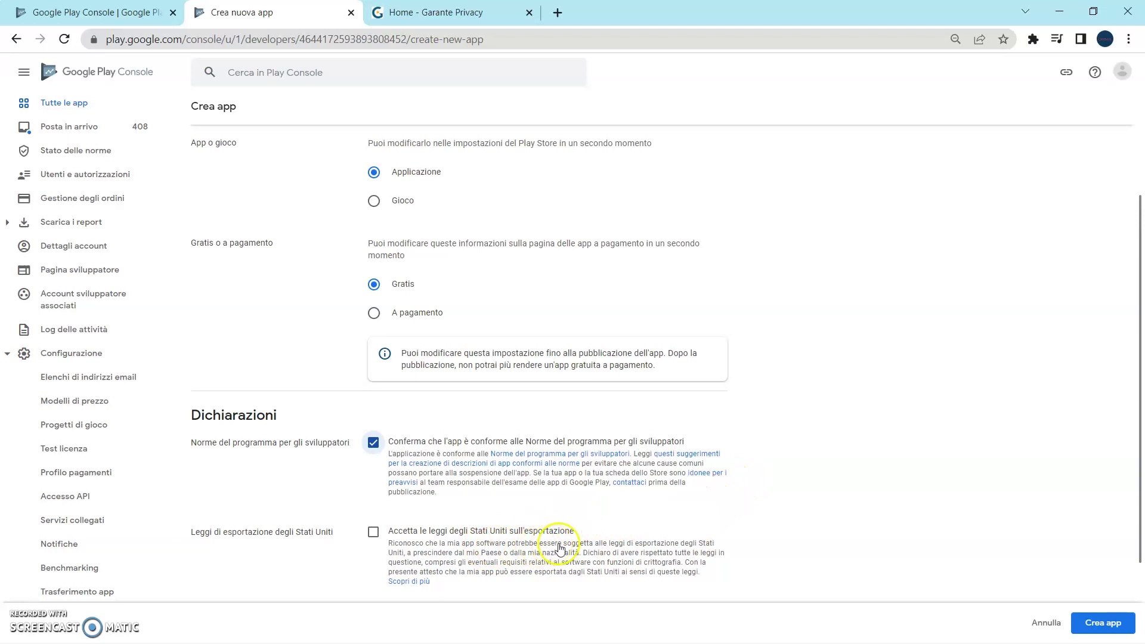
left_click(374, 532)
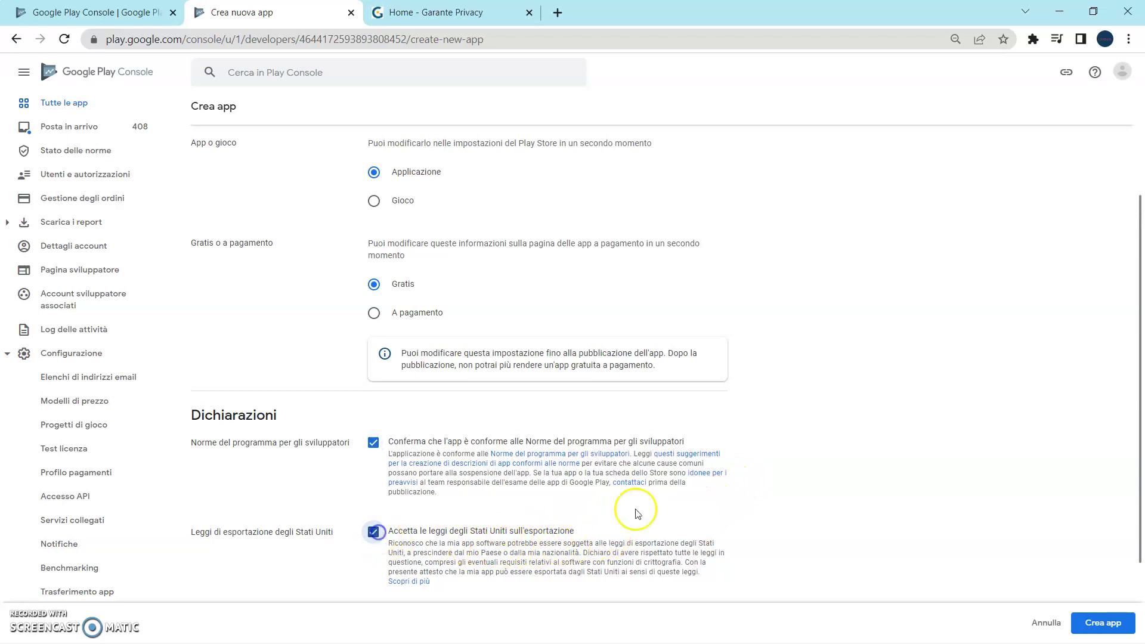
left_click(1091, 623)
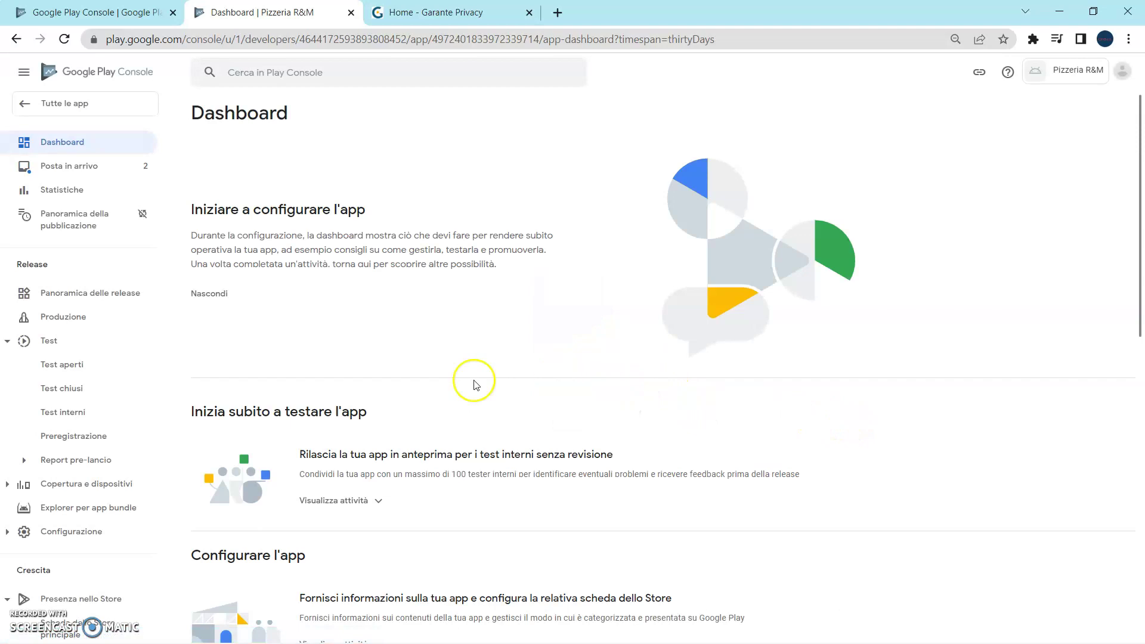
Open the main store listing and enter the short description 'Pizzeria dal 1980'.
scroll(127, 486, "down", 4)
scroll(121, 416, "down", 1)
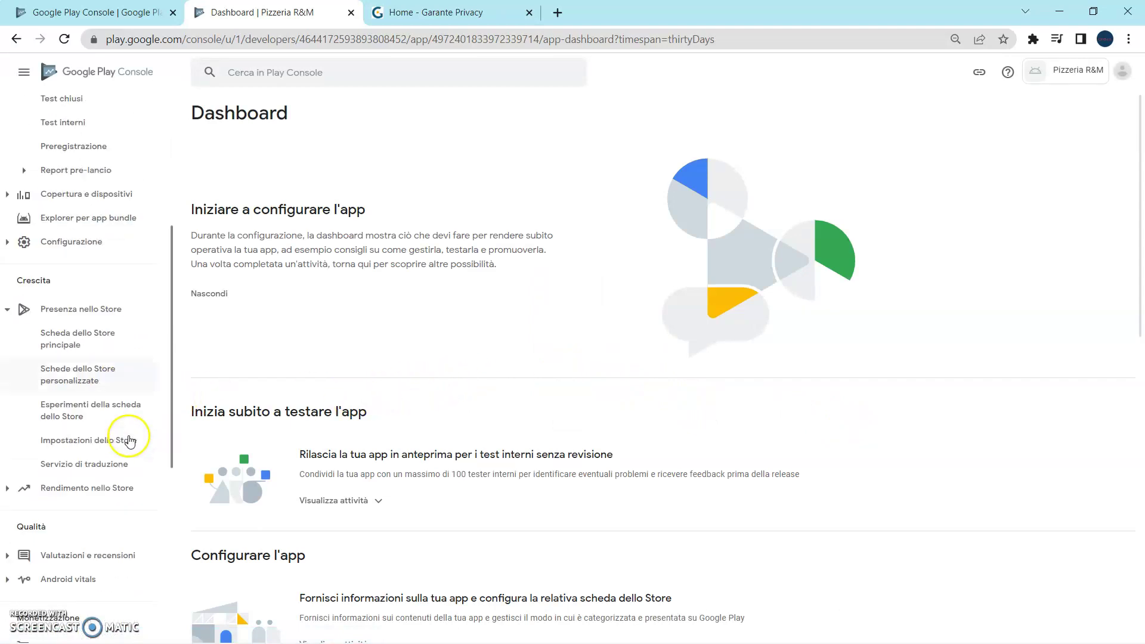
left_click(78, 334)
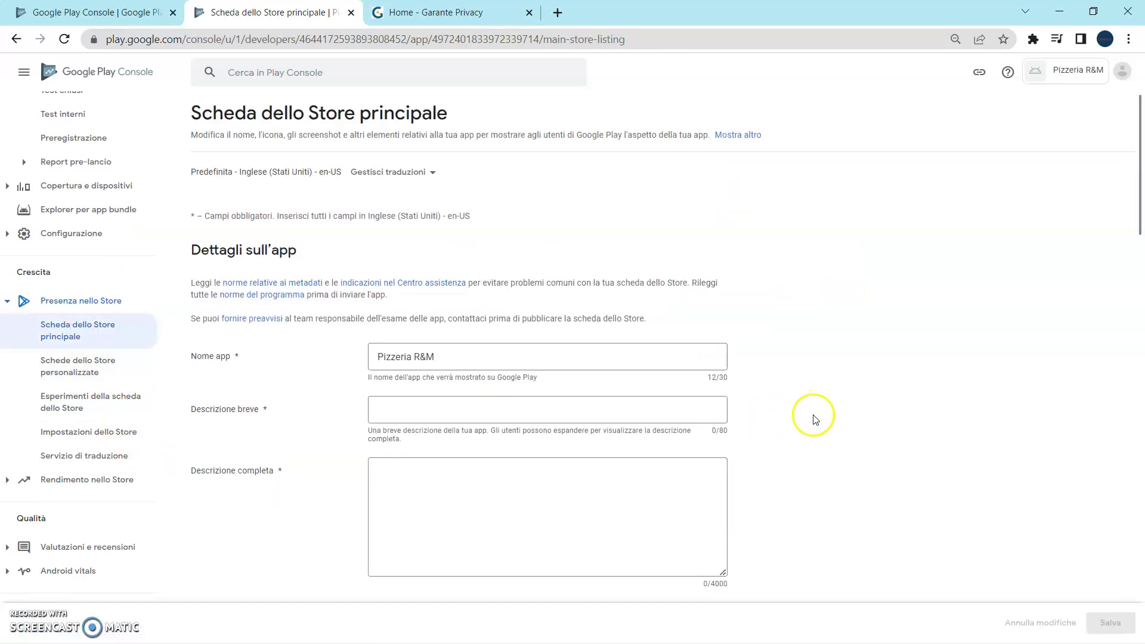
scroll(813, 434, "down", 3)
scroll(805, 429, "up", 1)
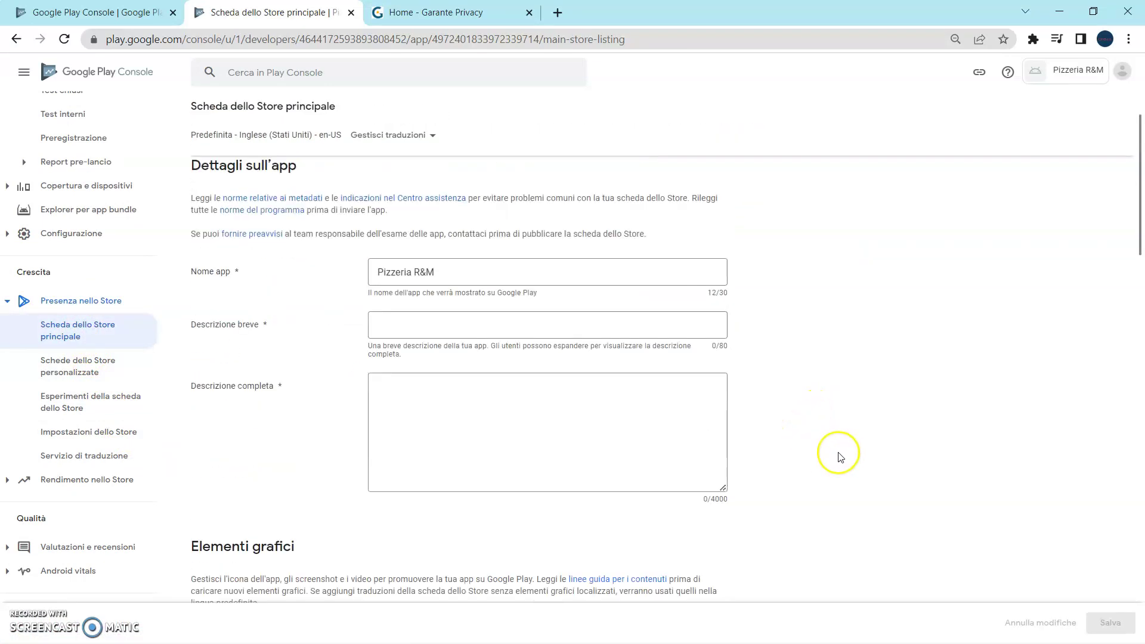
left_click(468, 320)
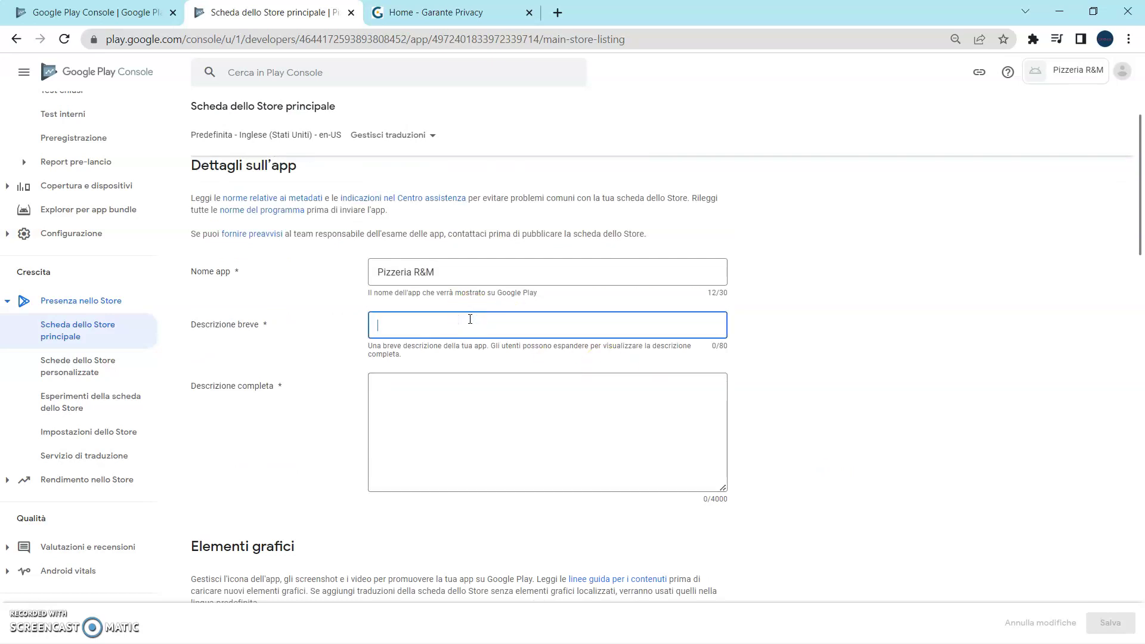
type("Pizzeria dal 1980")
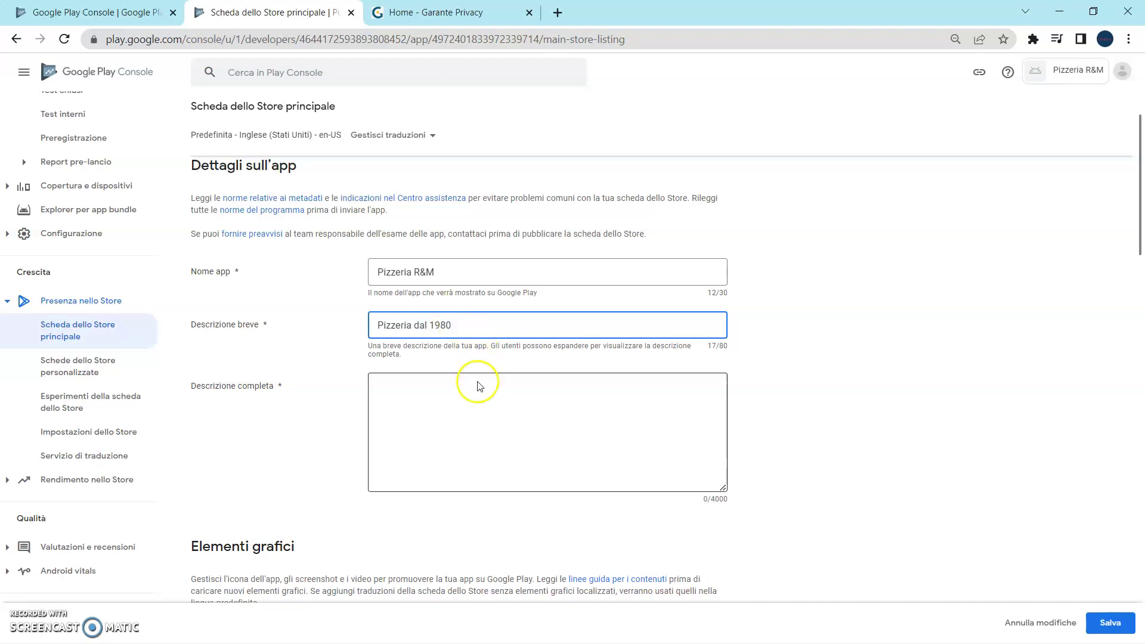
Write the full description introducing other dishes as a dashed list.
left_click(466, 400)
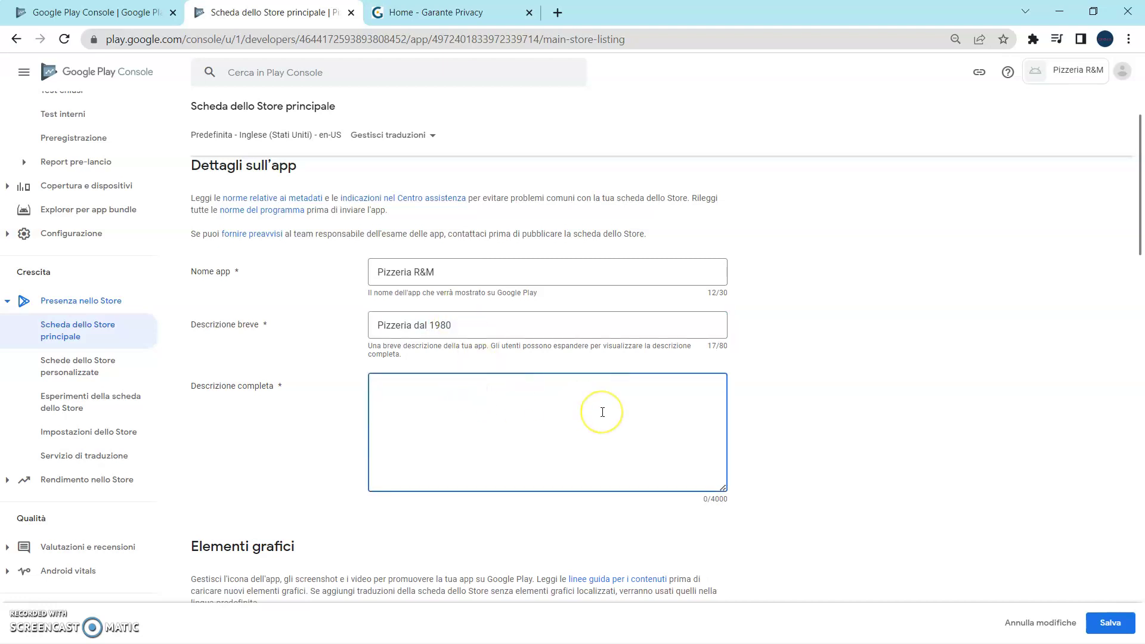
type("S")
key("BackSpace")
type("D")
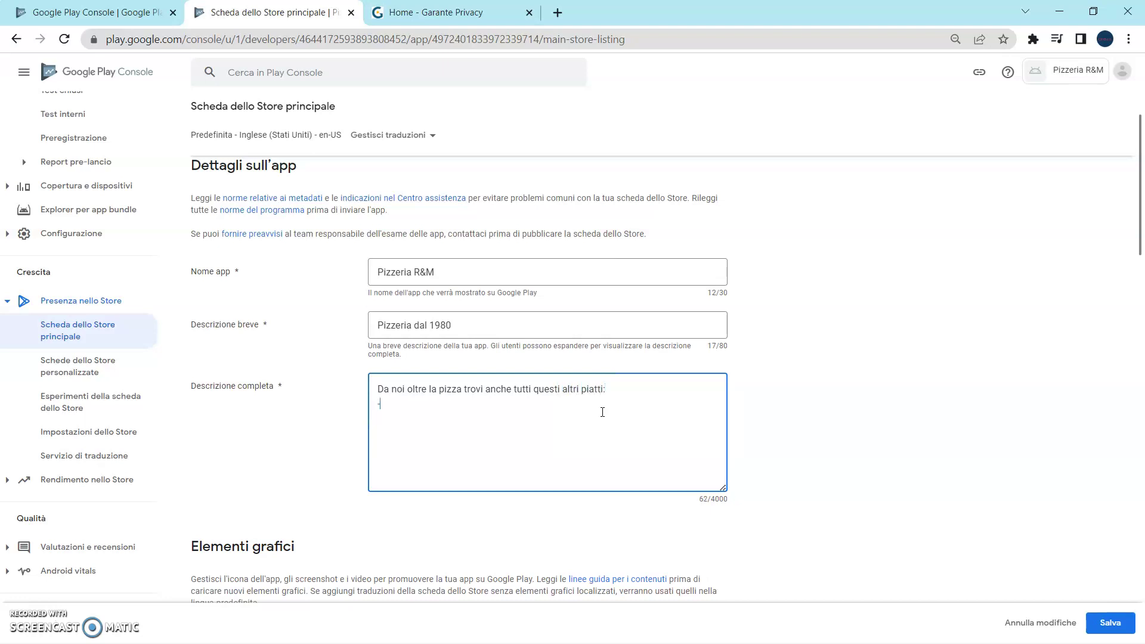
left_click(602, 412)
Upload pizza.jpg from the Desktop's 03 - Screenshot folder as the app icon.
scroll(598, 396, "down", 2)
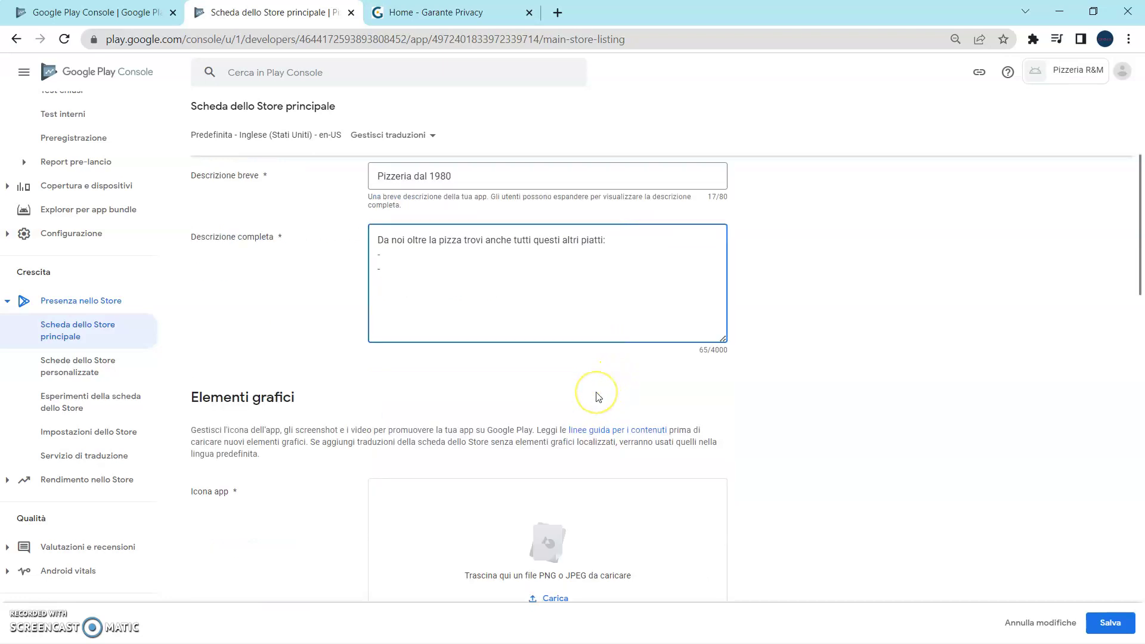
scroll(599, 397, "down", 2)
scroll(639, 381, "down", 2)
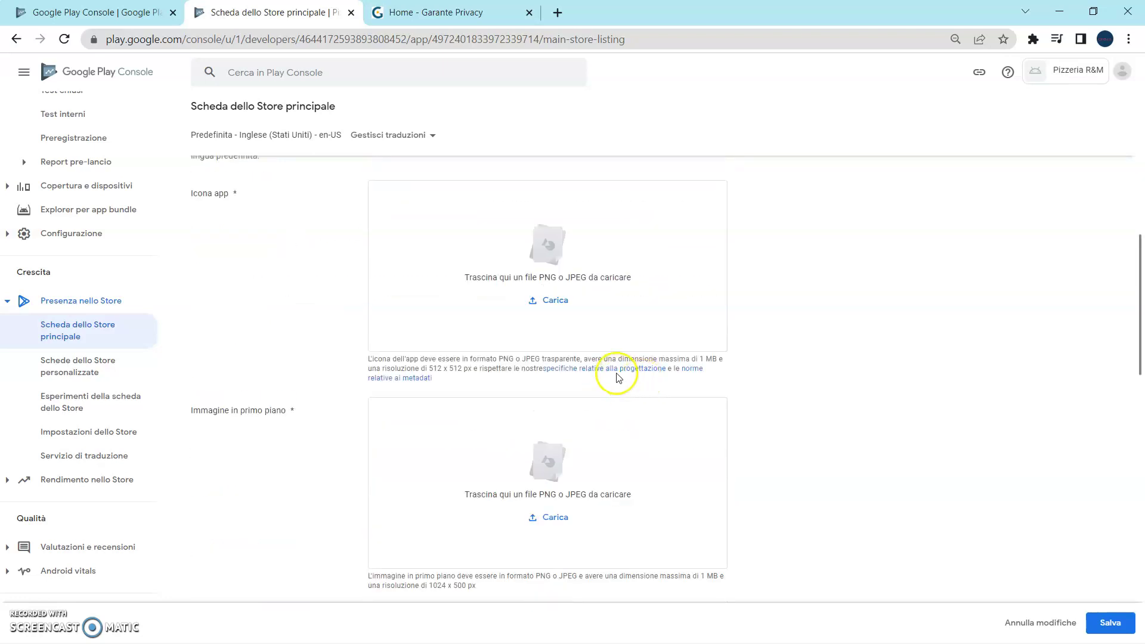
left_click(563, 306)
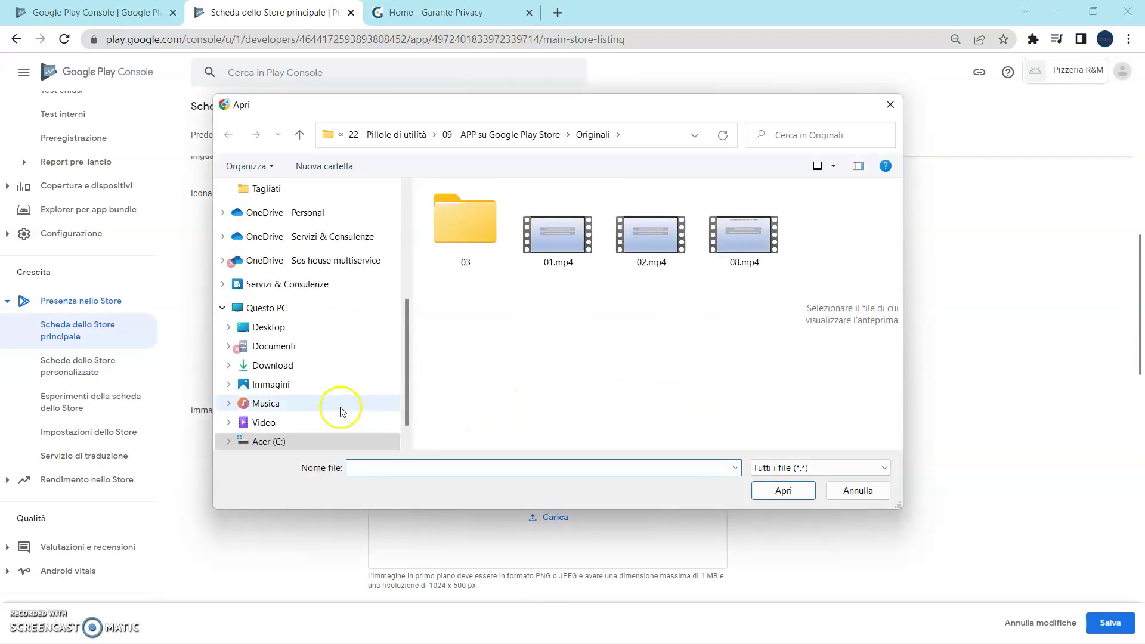
left_click(280, 327)
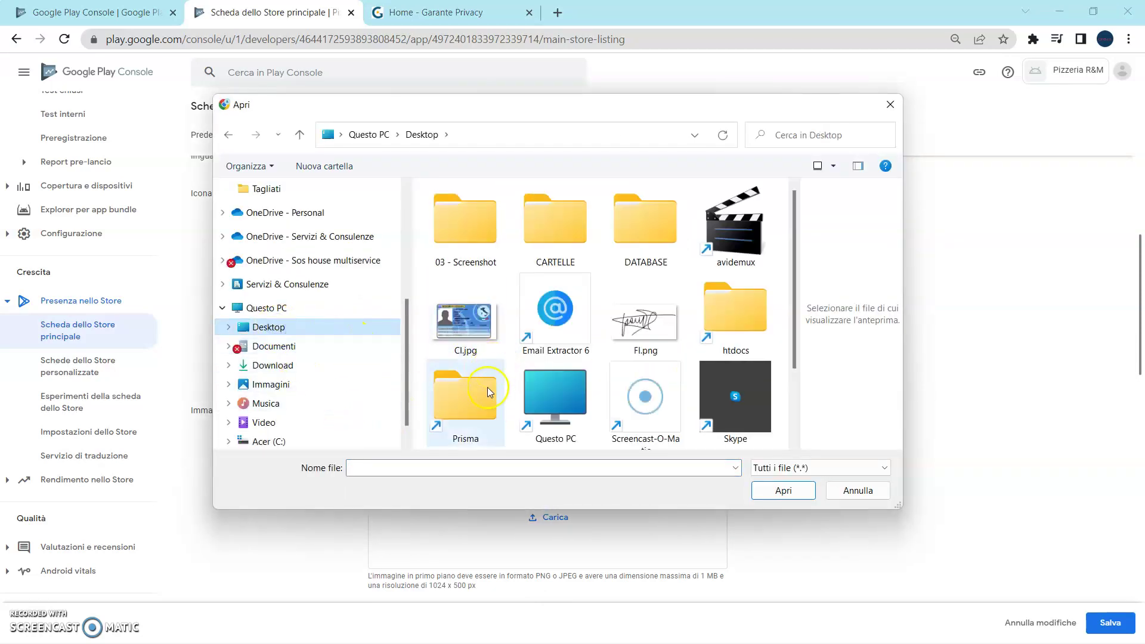
left_click(469, 242)
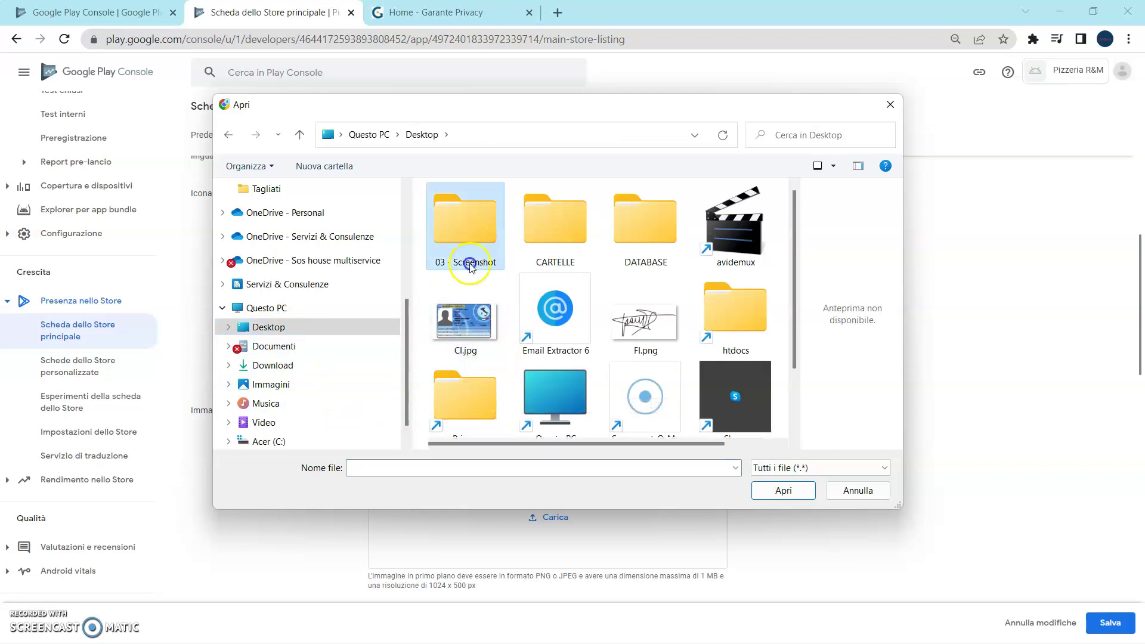
double_click(468, 242)
double_click(753, 325)
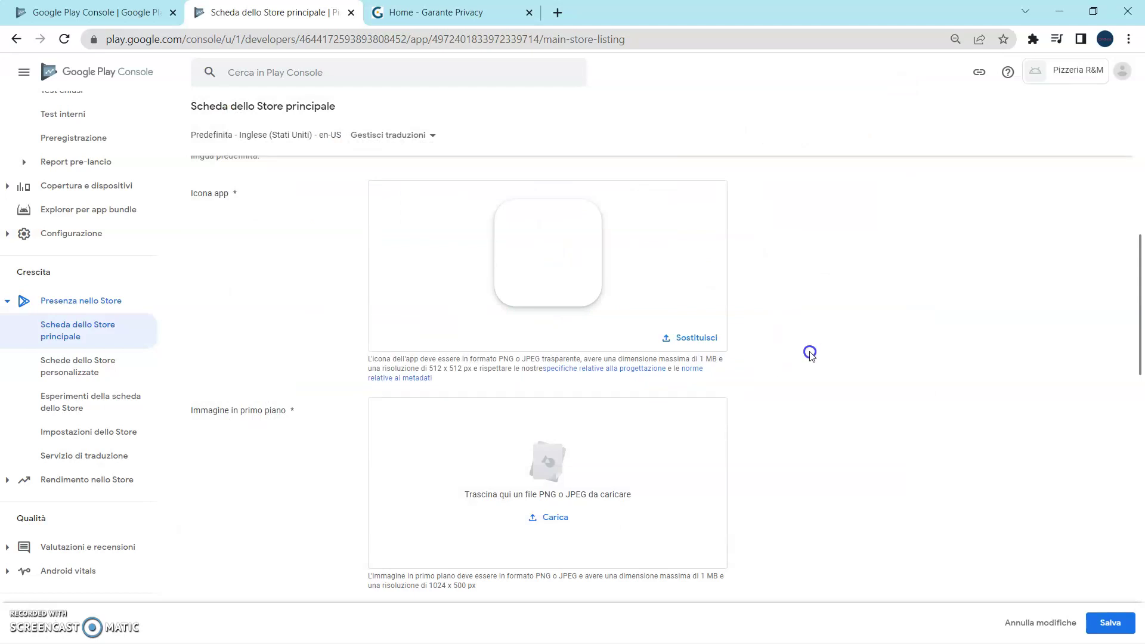
Upload gmb.jpg as the feature graphic.
scroll(819, 371, "down", 1)
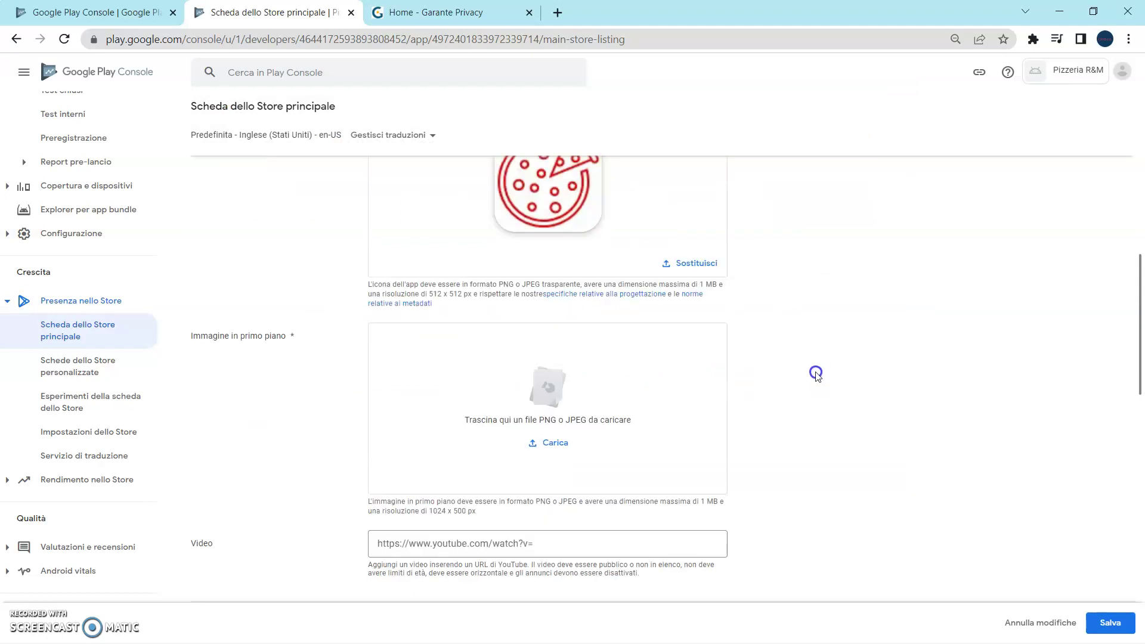
scroll(816, 374, "down", 1)
left_click(560, 369)
double_click(670, 350)
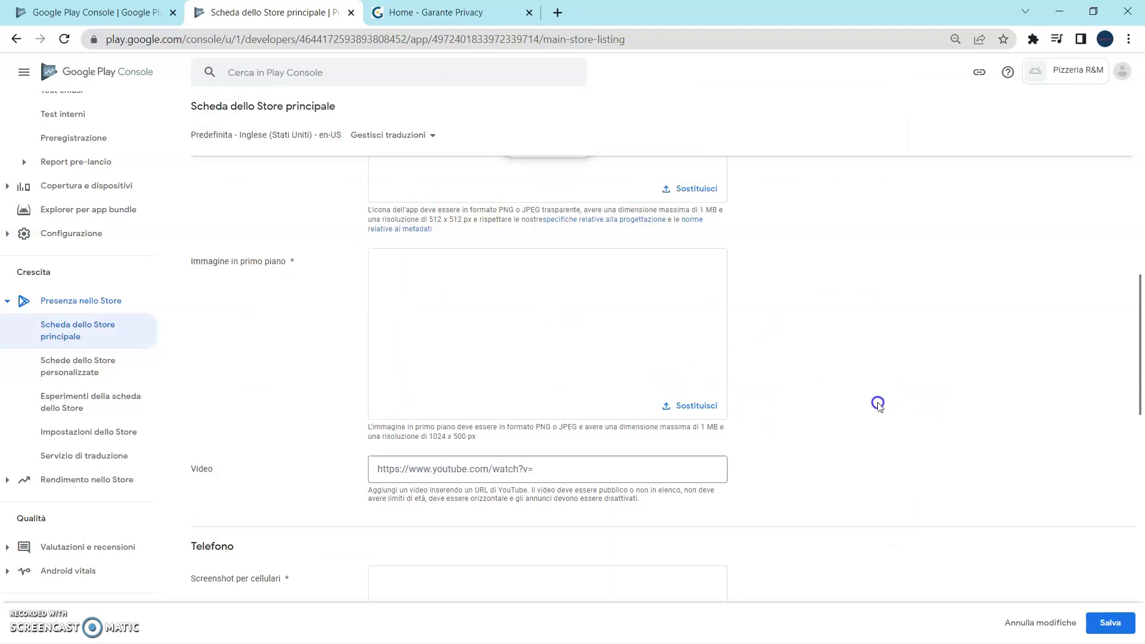
scroll(853, 417, "down", 1)
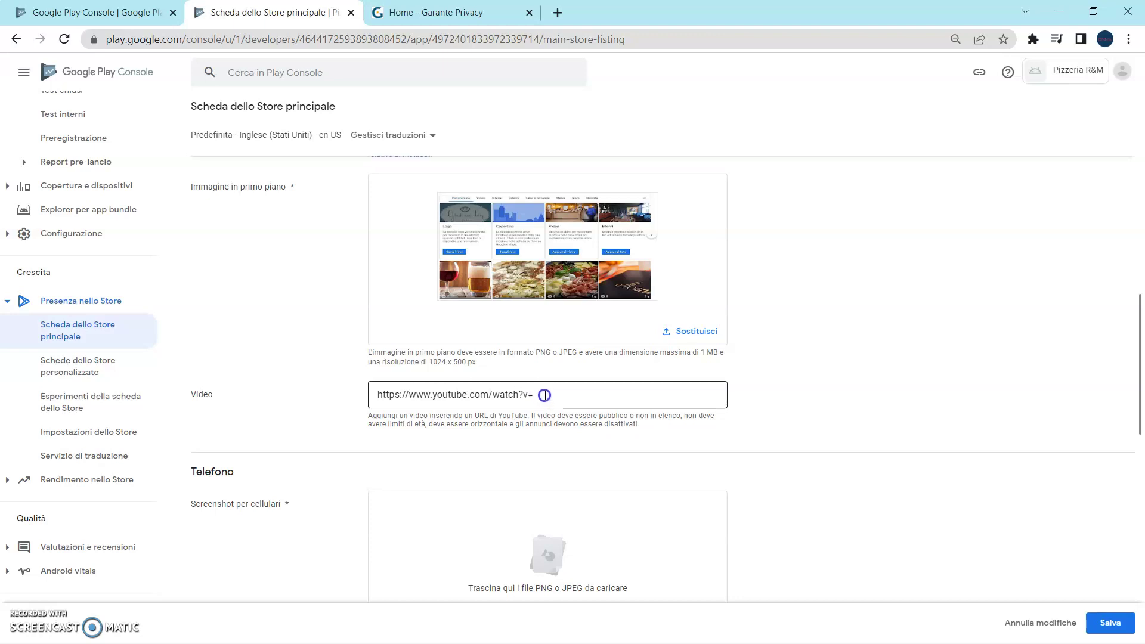
Edit the promo video link and upload 14.jpg and 17.jpg as phone screenshots.
left_click(544, 394)
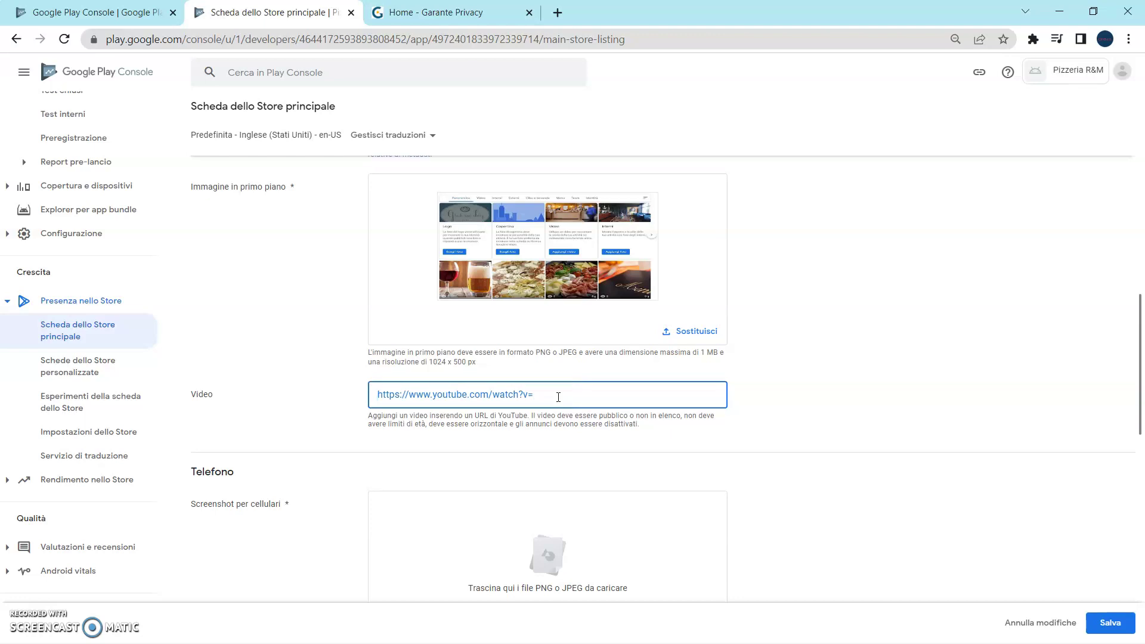
scroll(552, 403, "down", 3)
scroll(453, 414, "down", 1)
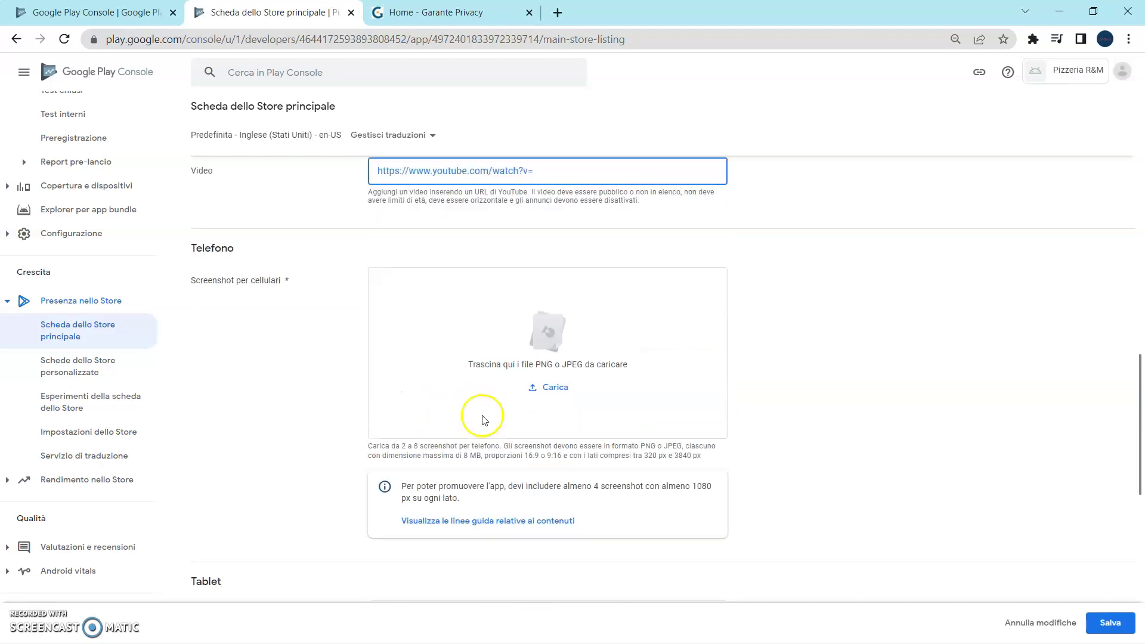
left_click(553, 388)
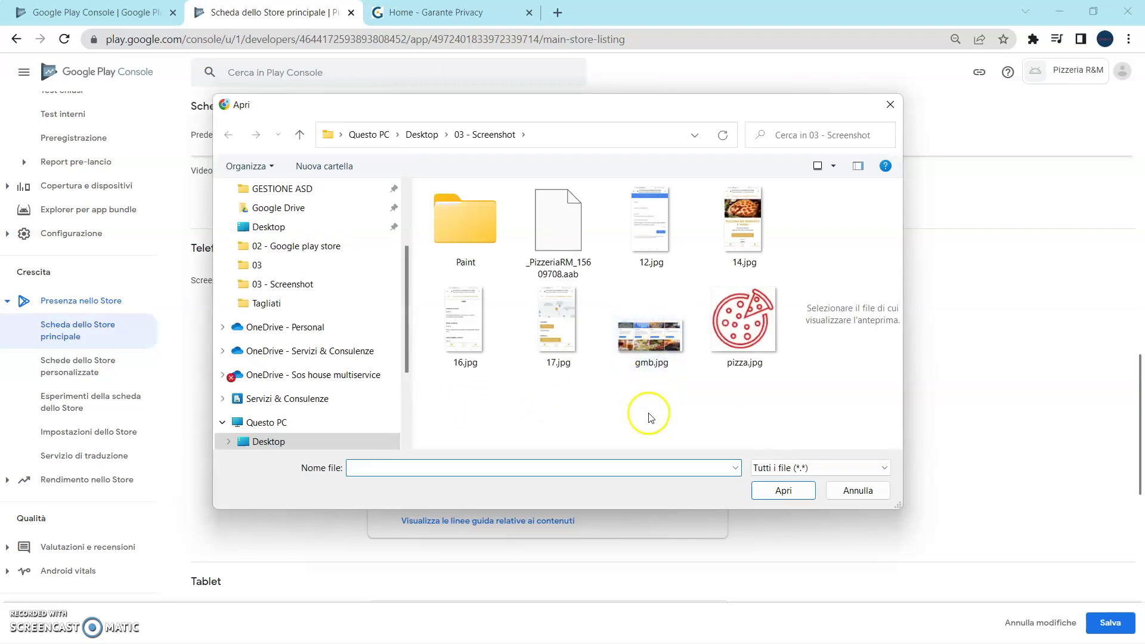
left_click(737, 242)
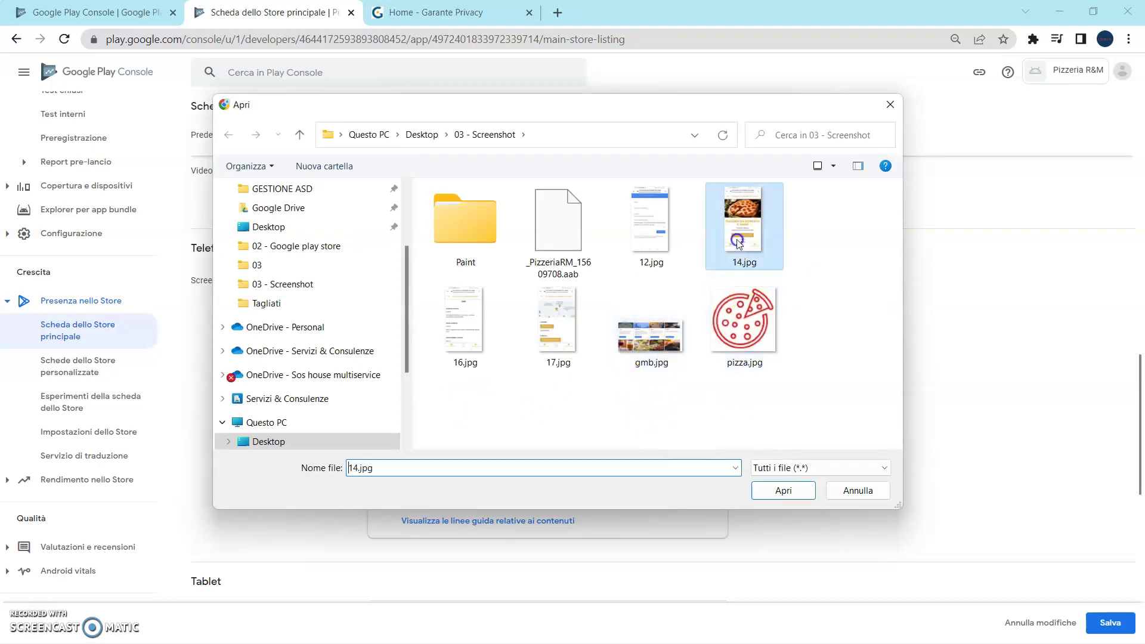
double_click(737, 241)
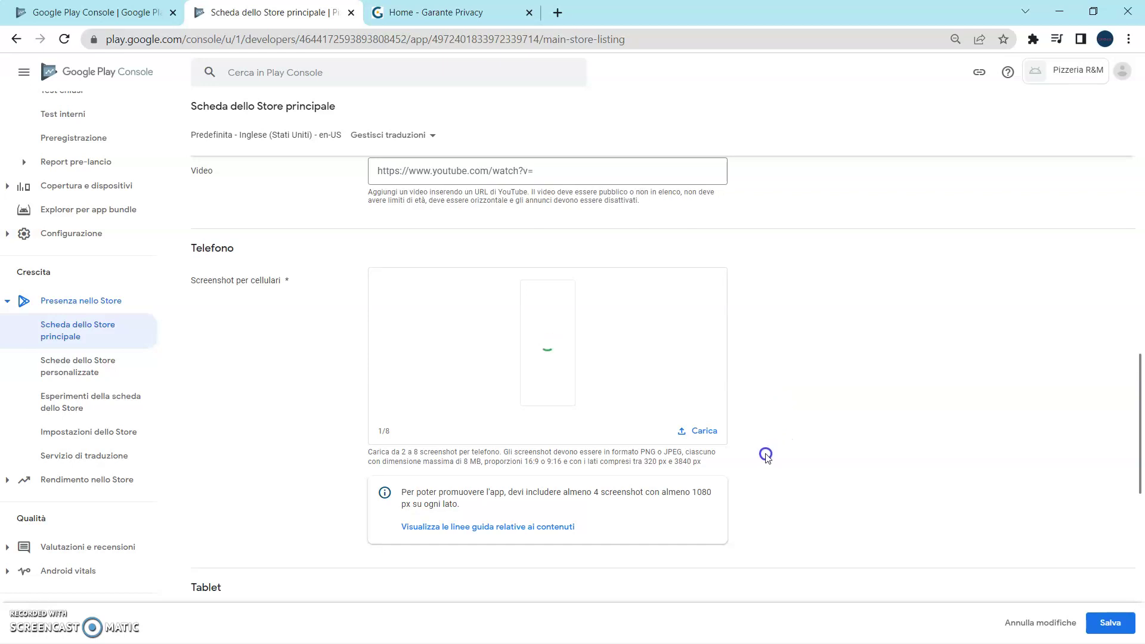
left_click(703, 431)
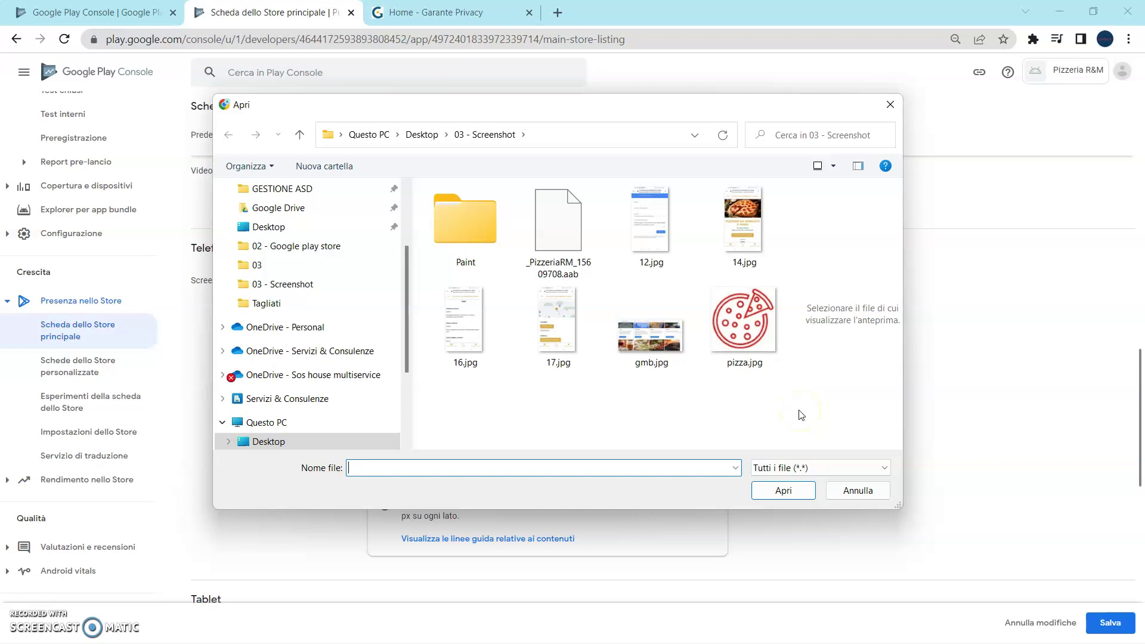
double_click(563, 345)
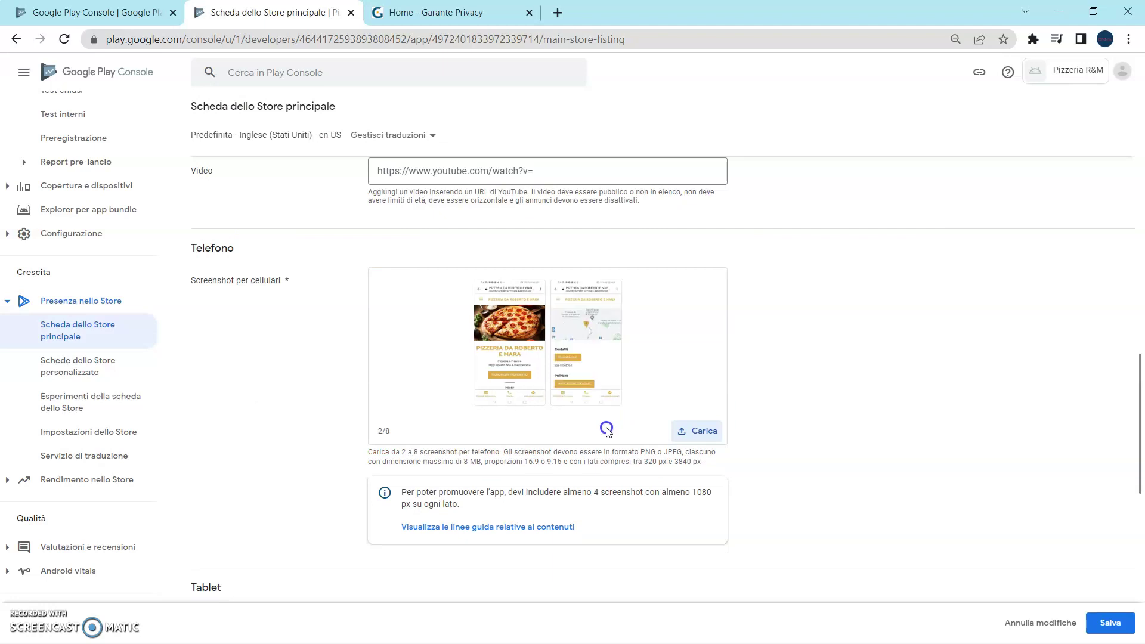
Upload 16.jpg and 12.jpg as the third and fourth phone screenshots.
left_click(686, 429)
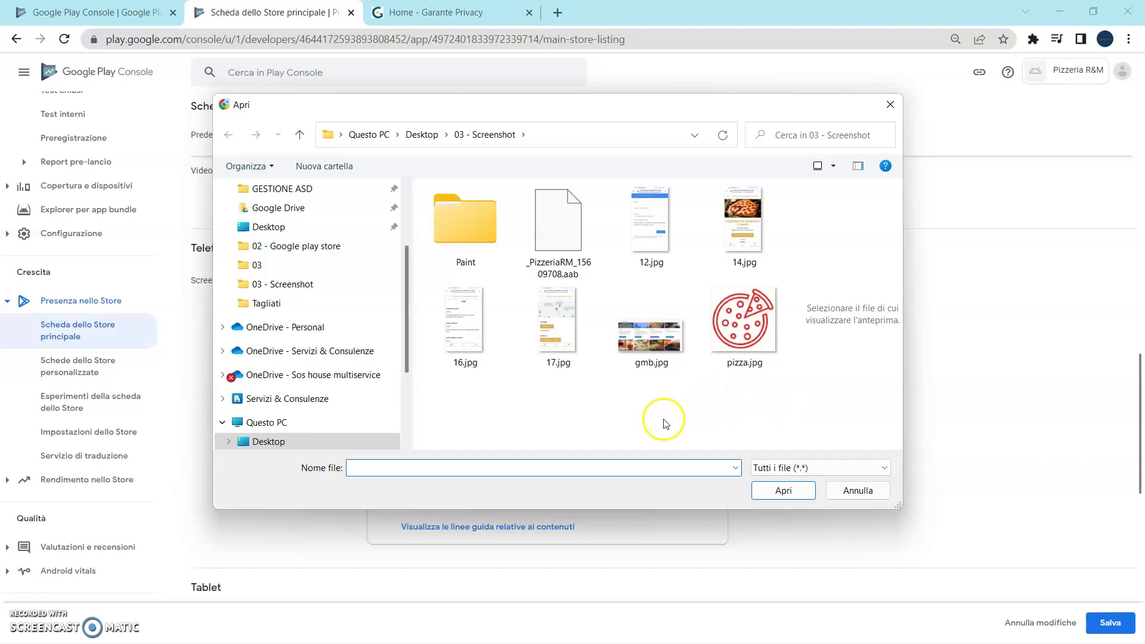
double_click(469, 334)
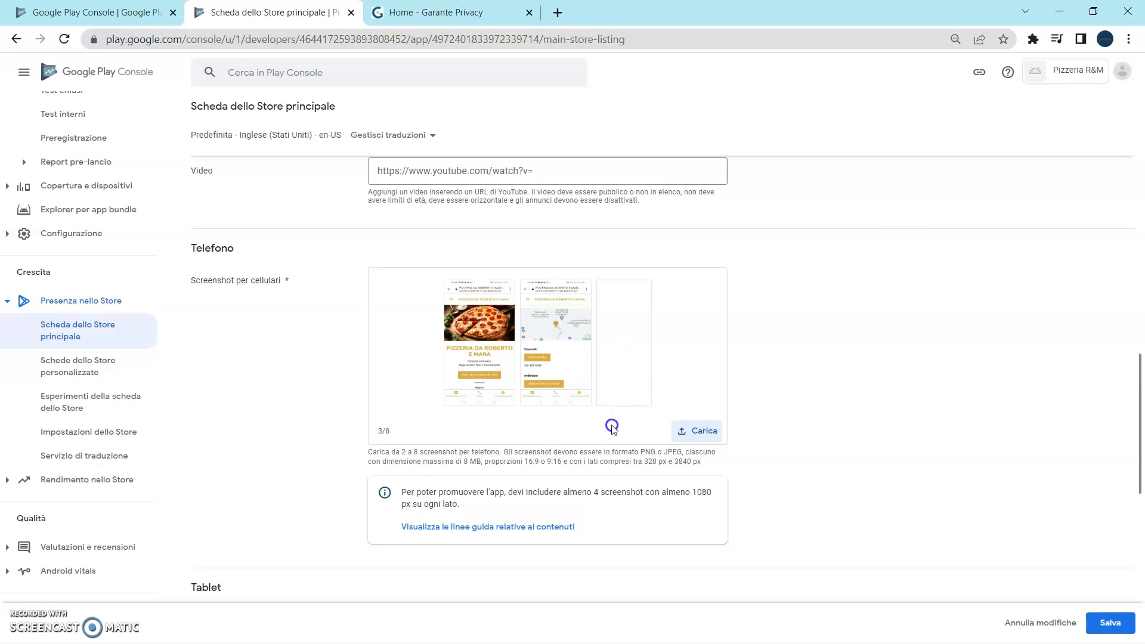
left_click(695, 430)
left_click(664, 240)
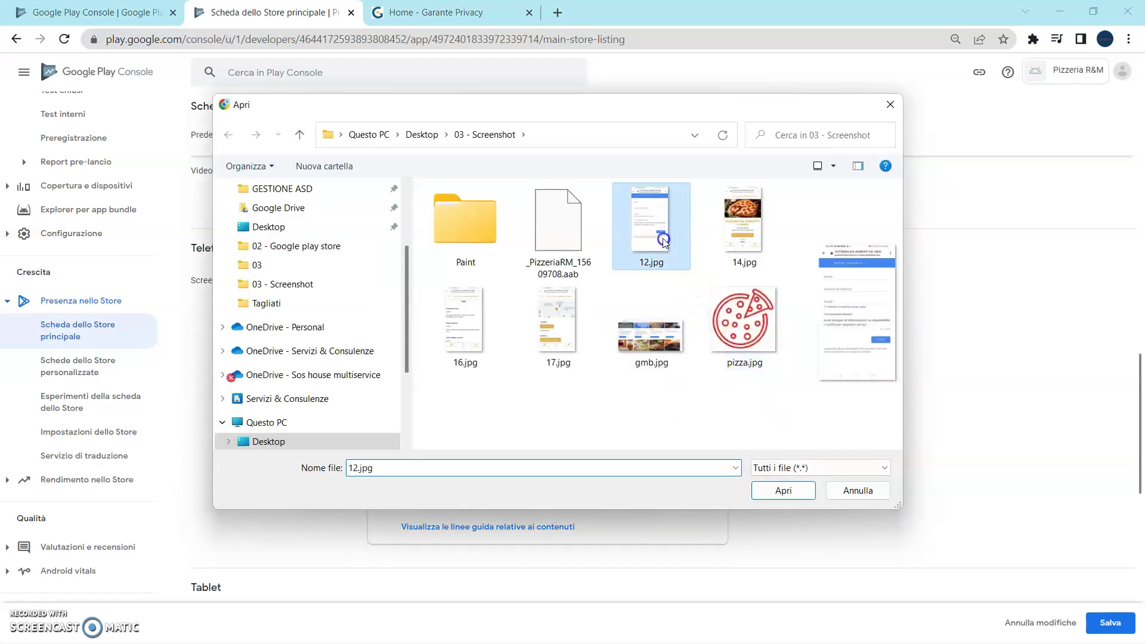
double_click(663, 239)
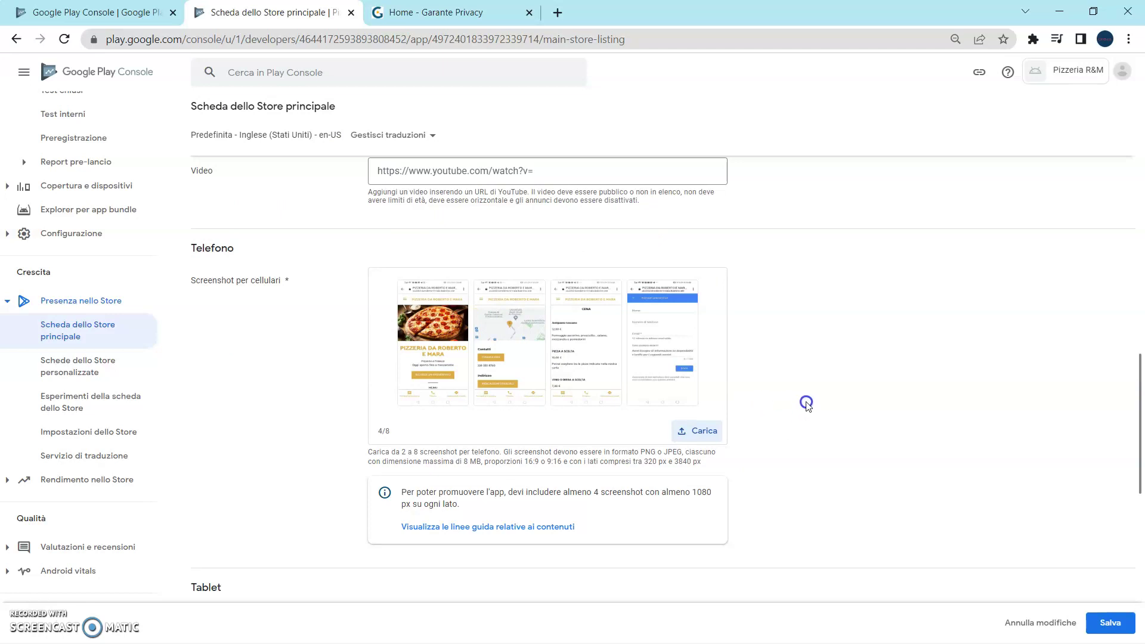
Review the completed store listing and save the changes.
scroll(806, 404, "down", 1)
scroll(806, 404, "up", 6)
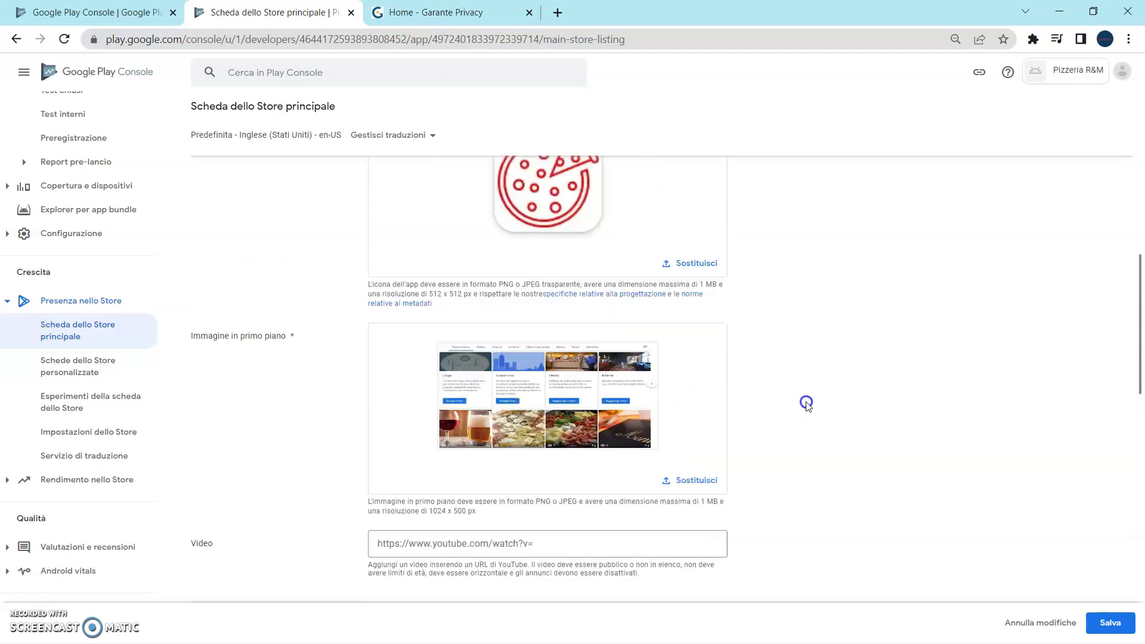
scroll(806, 404, "down", 2)
scroll(806, 403, "up", 2)
scroll(807, 404, "down", 6)
mouse_move(542, 317)
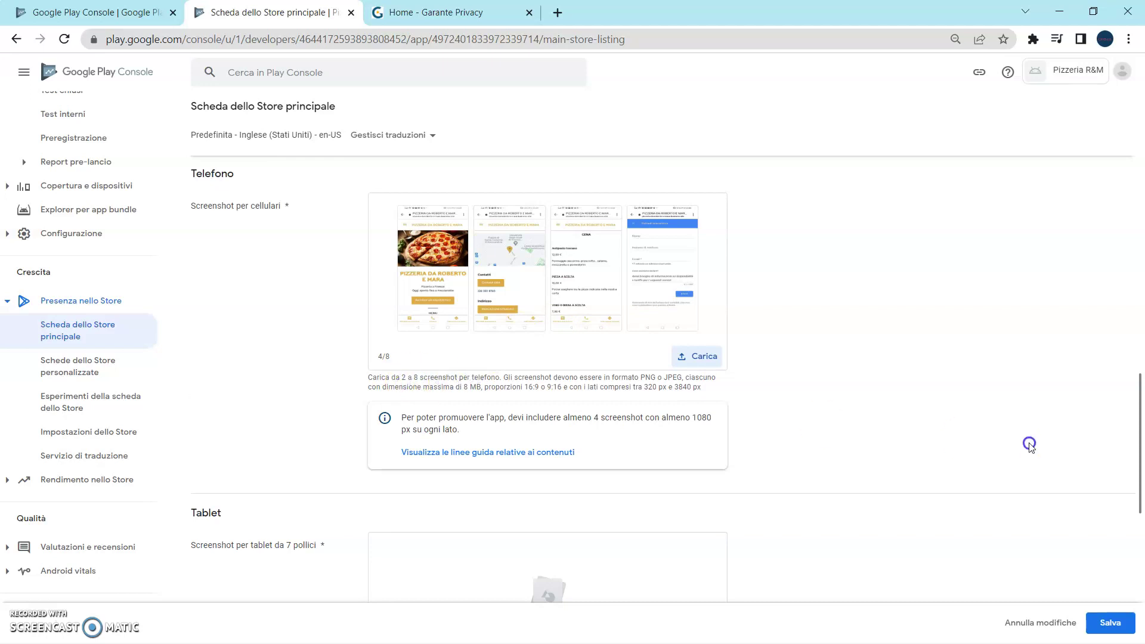
scroll(895, 427, "down", 1)
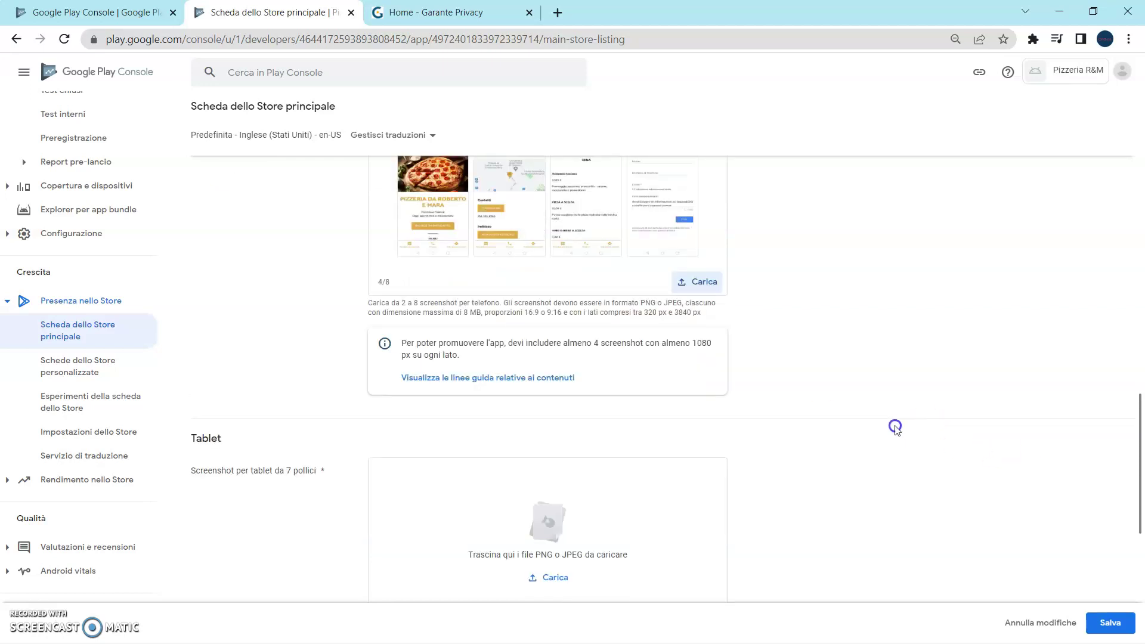
scroll(885, 424, "down", 2)
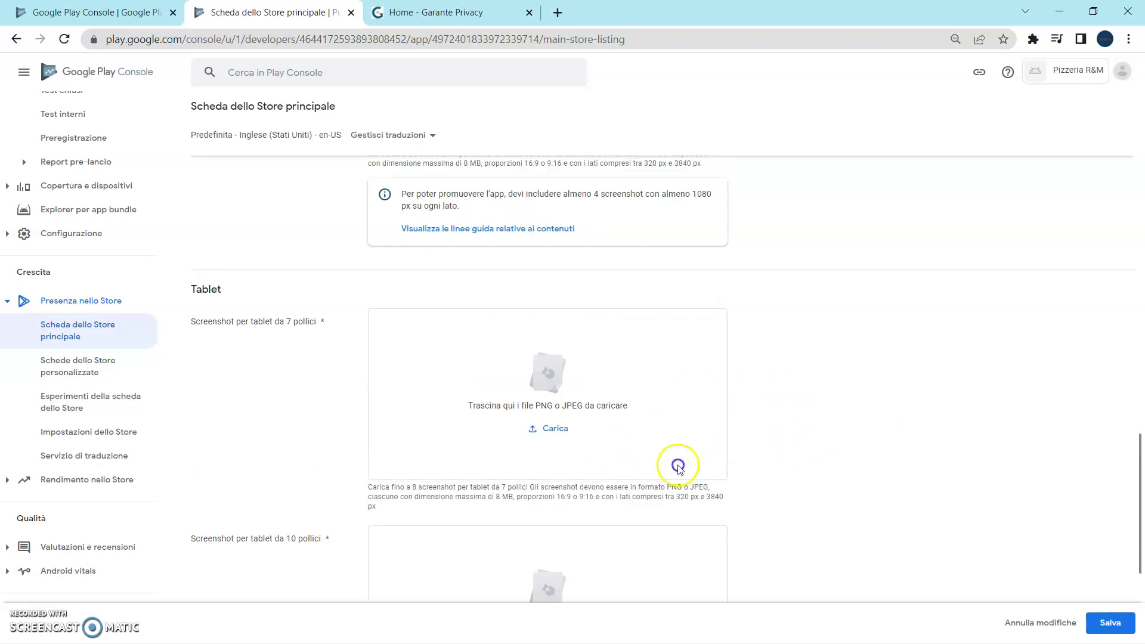
scroll(656, 453, "down", 2)
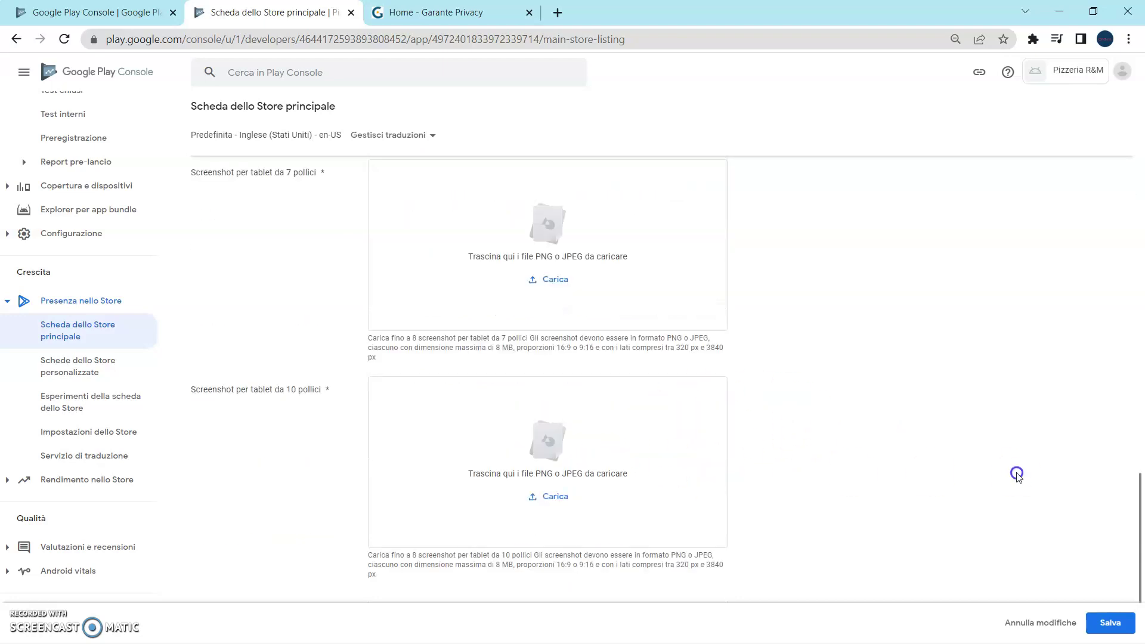
scroll(1014, 472, "up", 3)
scroll(1014, 472, "up", 3)
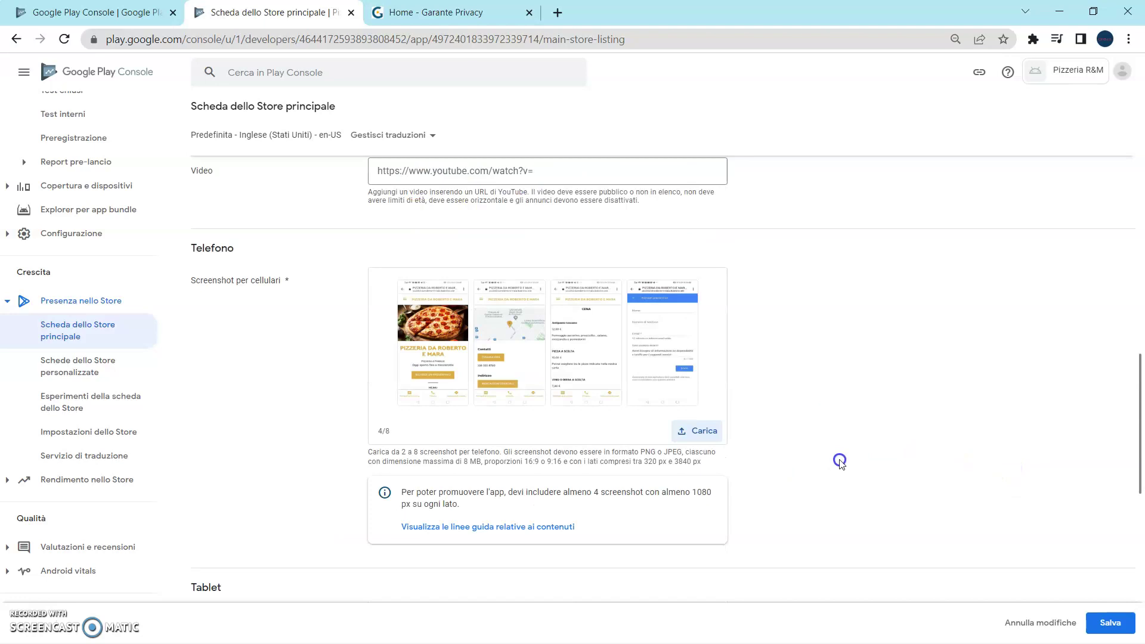
scroll(849, 471, "down", 4)
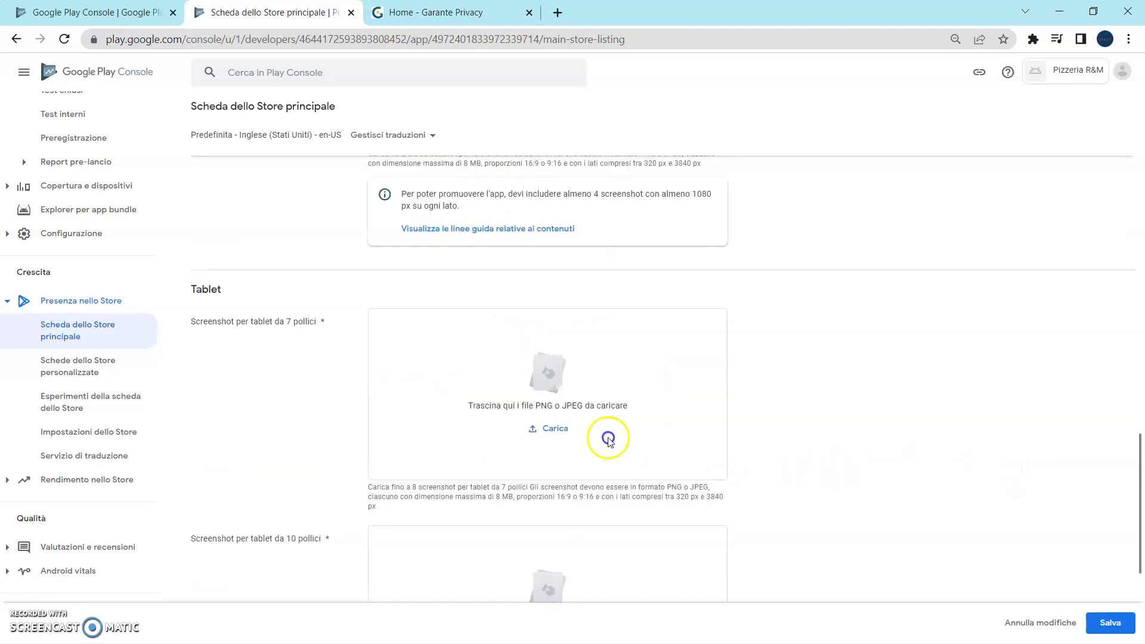
left_click(1030, 447)
scroll(1030, 447, "up", 3)
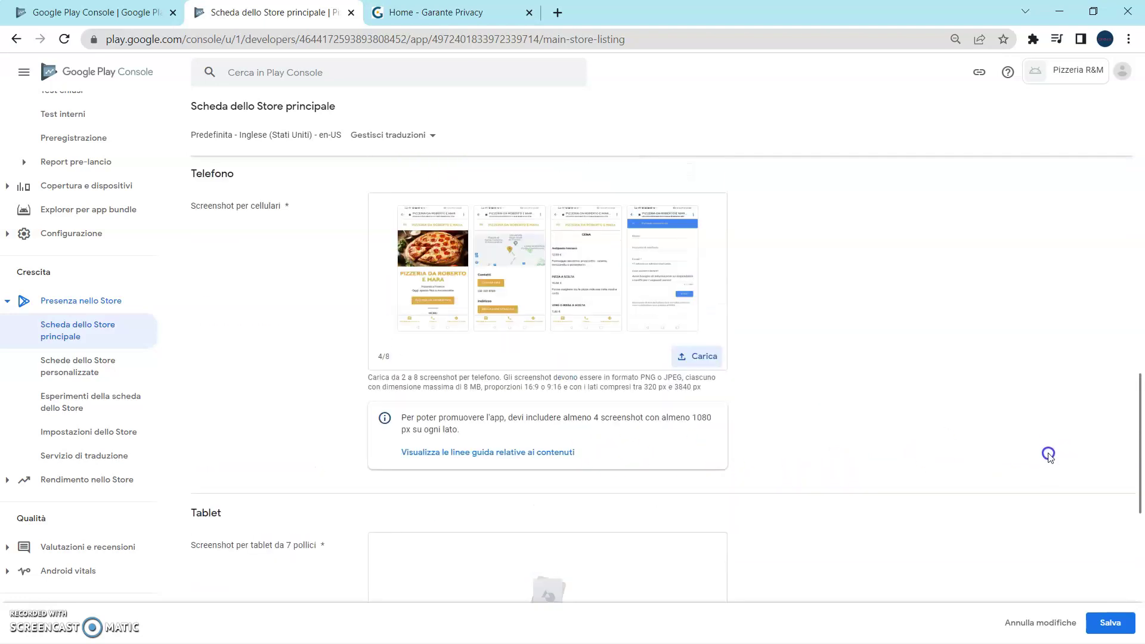
left_click(1109, 623)
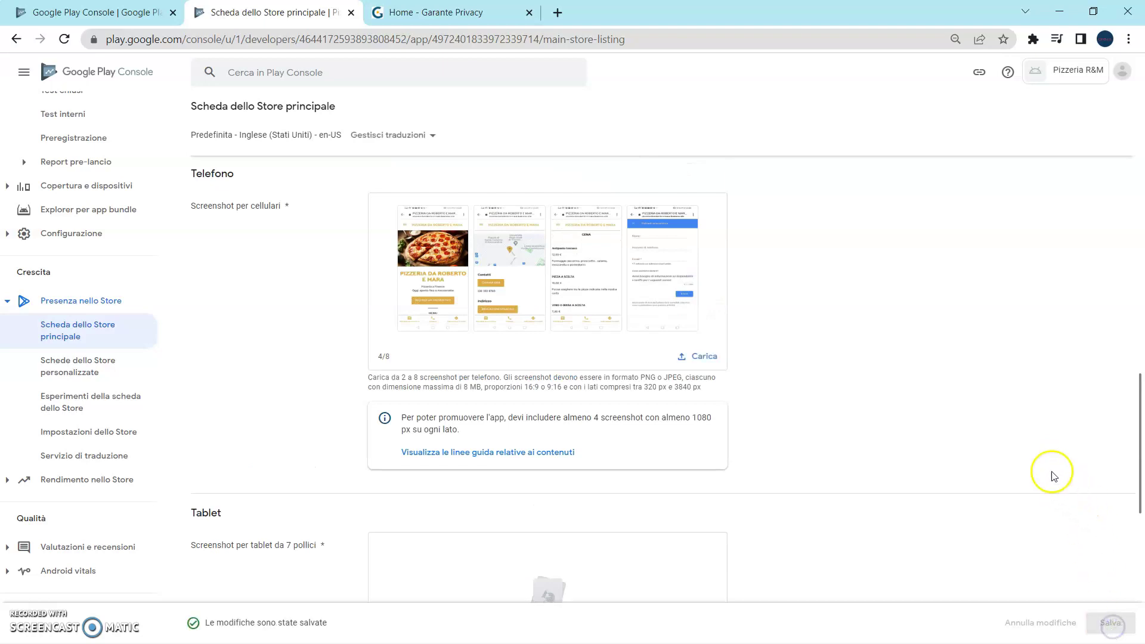
scroll(938, 437, "up", 6)
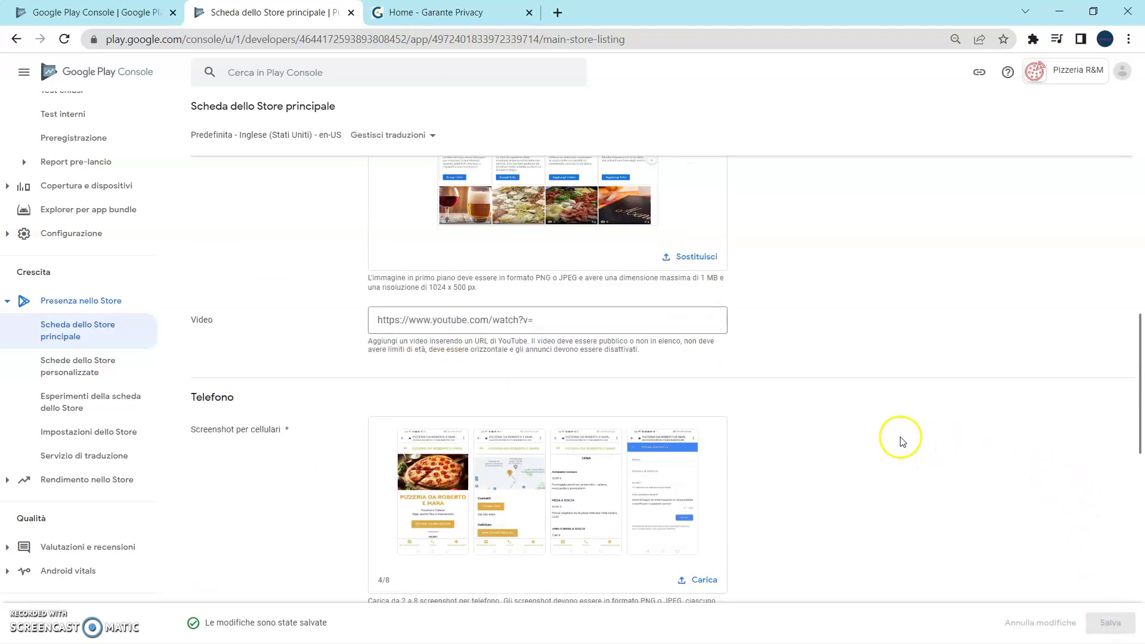
scroll(907, 442, "up", 2)
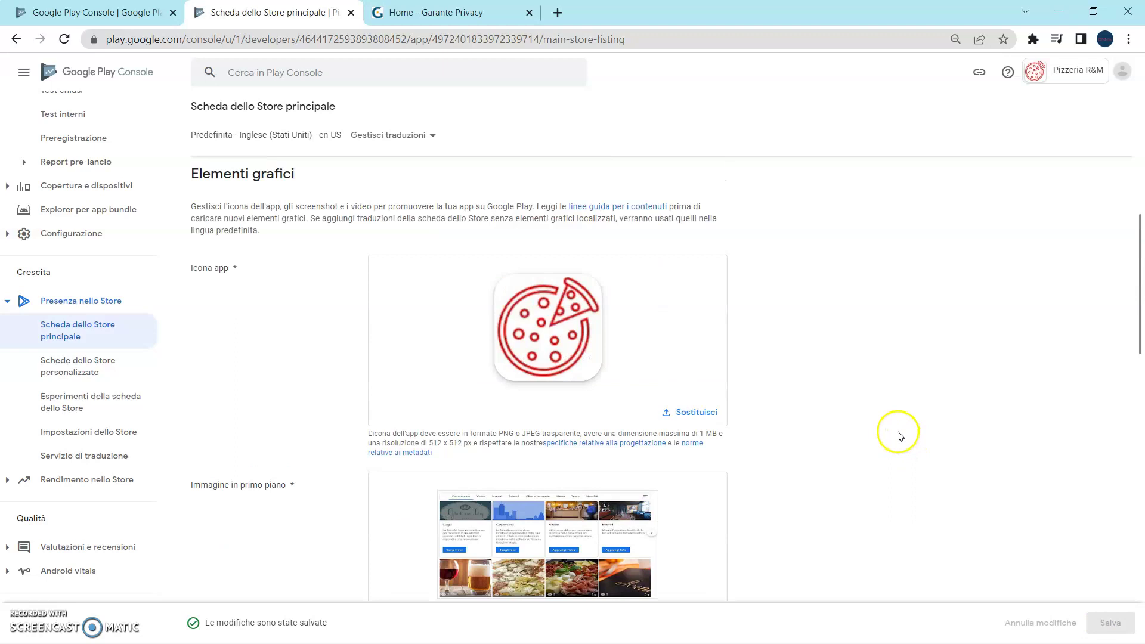
scroll(871, 421, "up", 2)
scroll(850, 406, "up", 5)
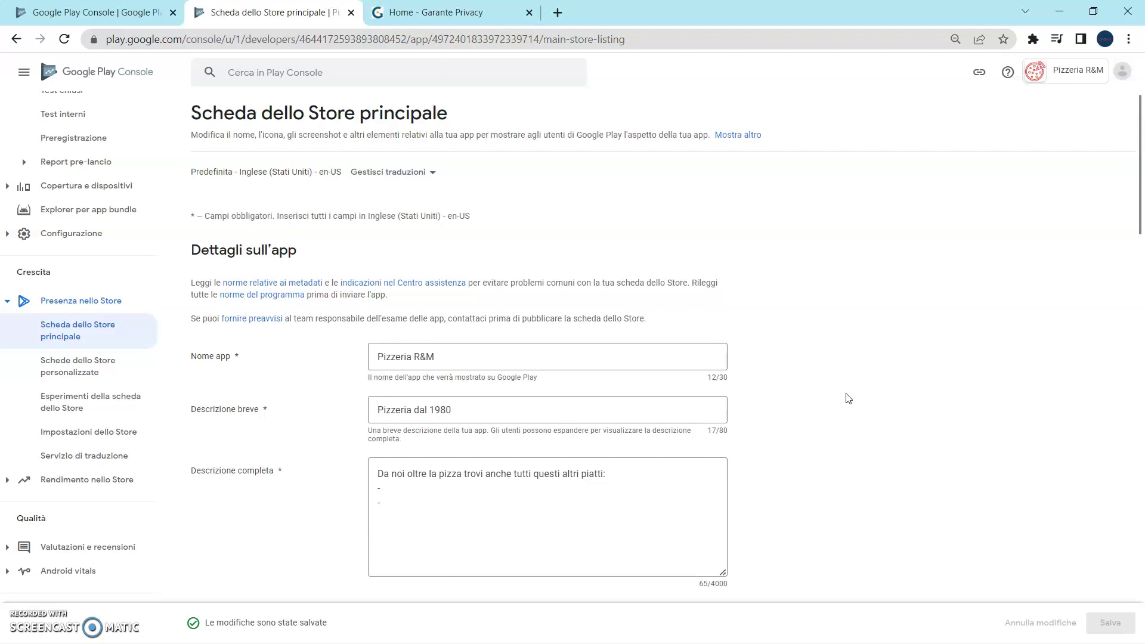
left_click(869, 387)
left_click_drag(850, 370, 810, 358)
scroll(126, 256, "up", 5)
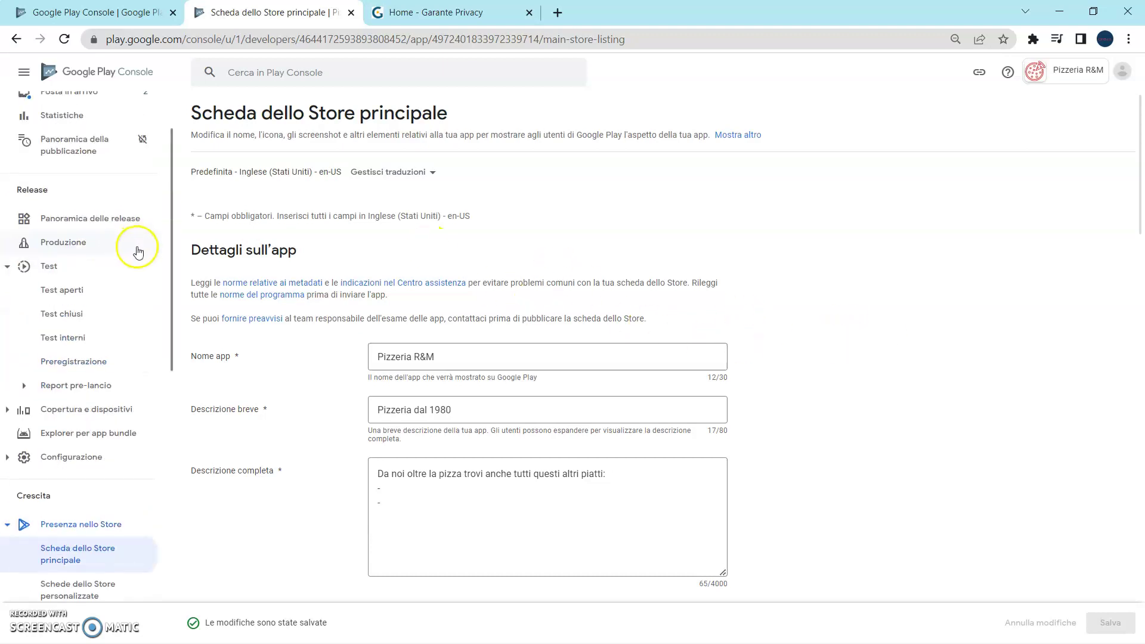
Go to the Pizzeria R&M Dashboard and view the setup checklist at 1 of 10.
left_click(86, 143)
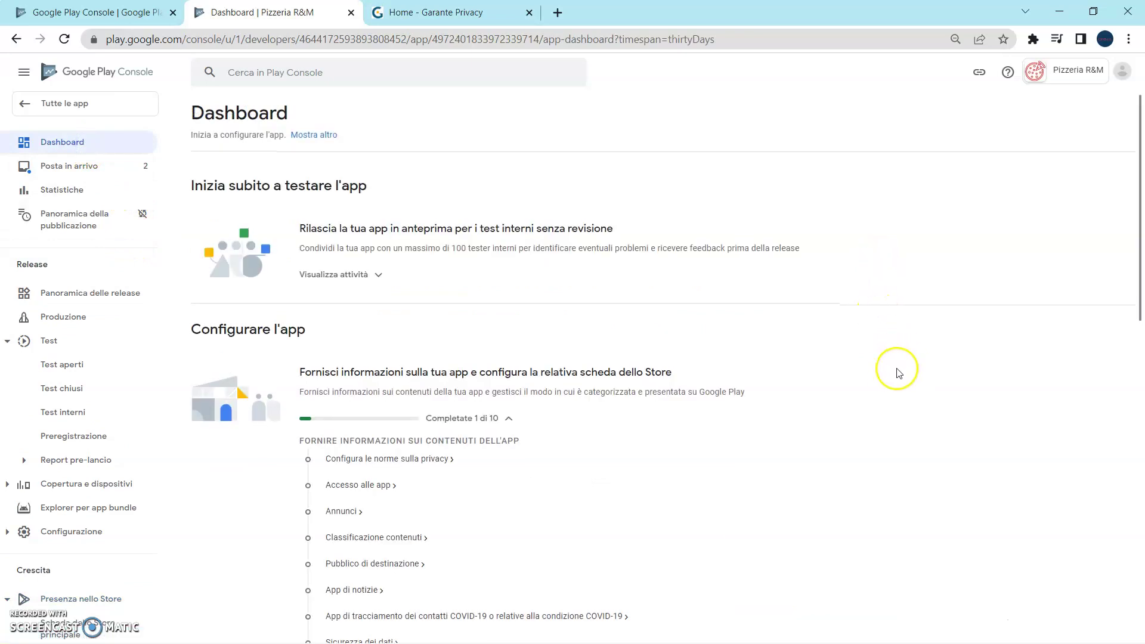
scroll(875, 366, "down", 3)
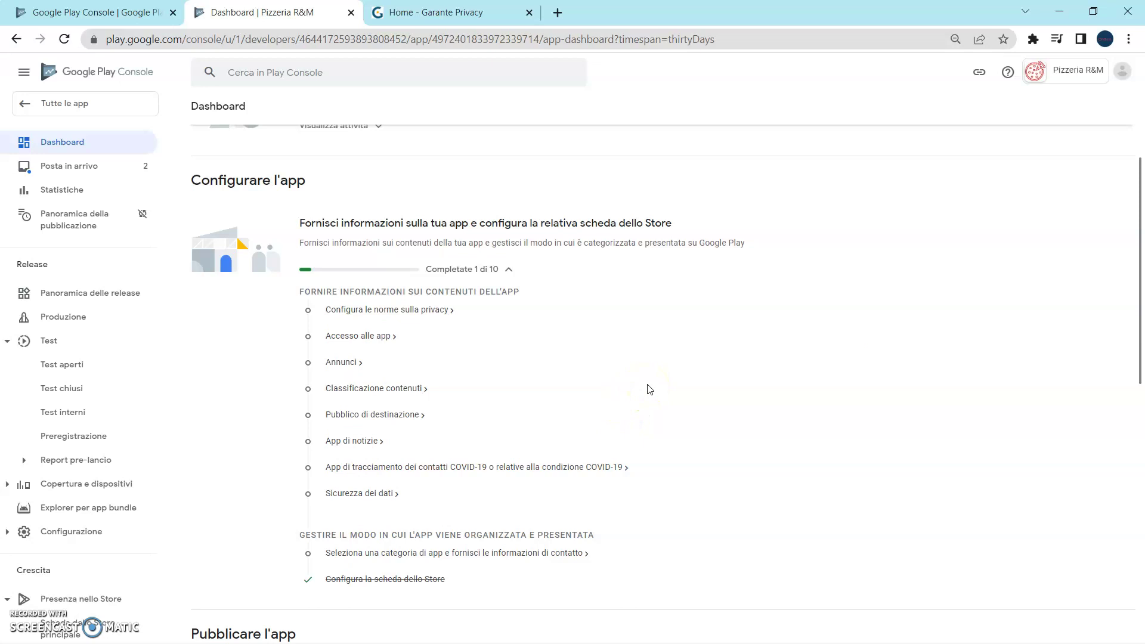
left_click(429, 316)
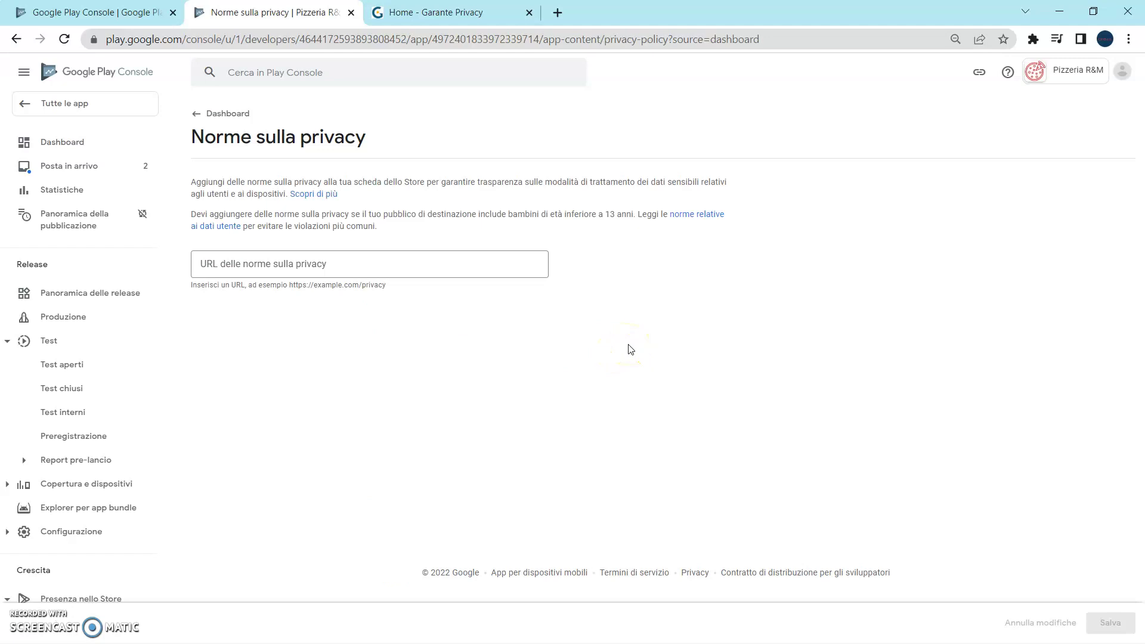
left_click(471, 15)
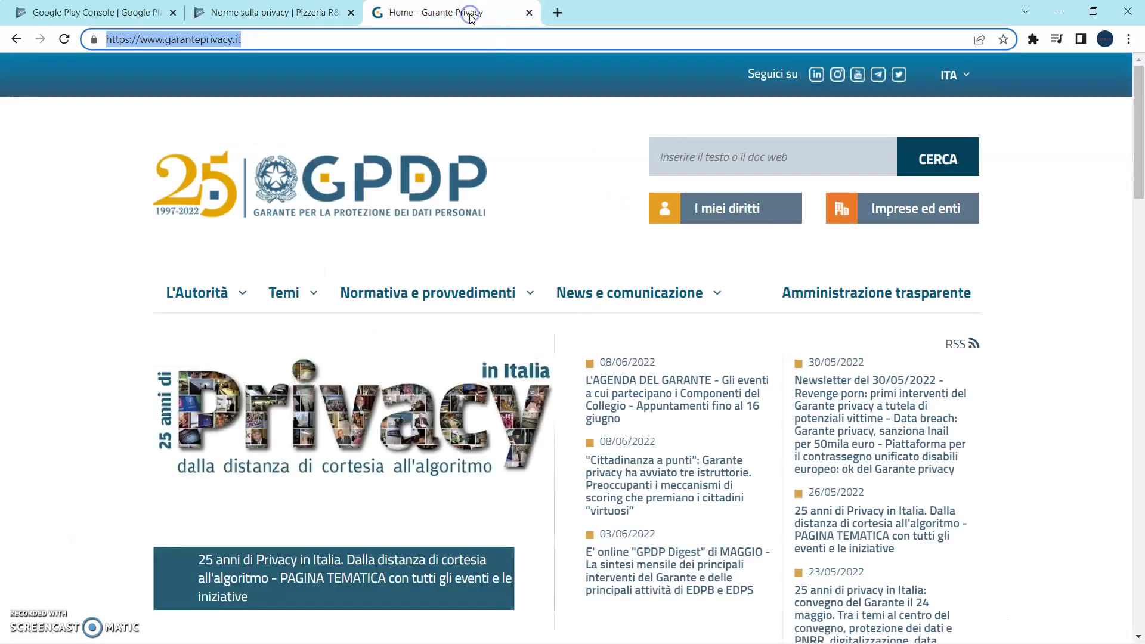
left_click(347, 40)
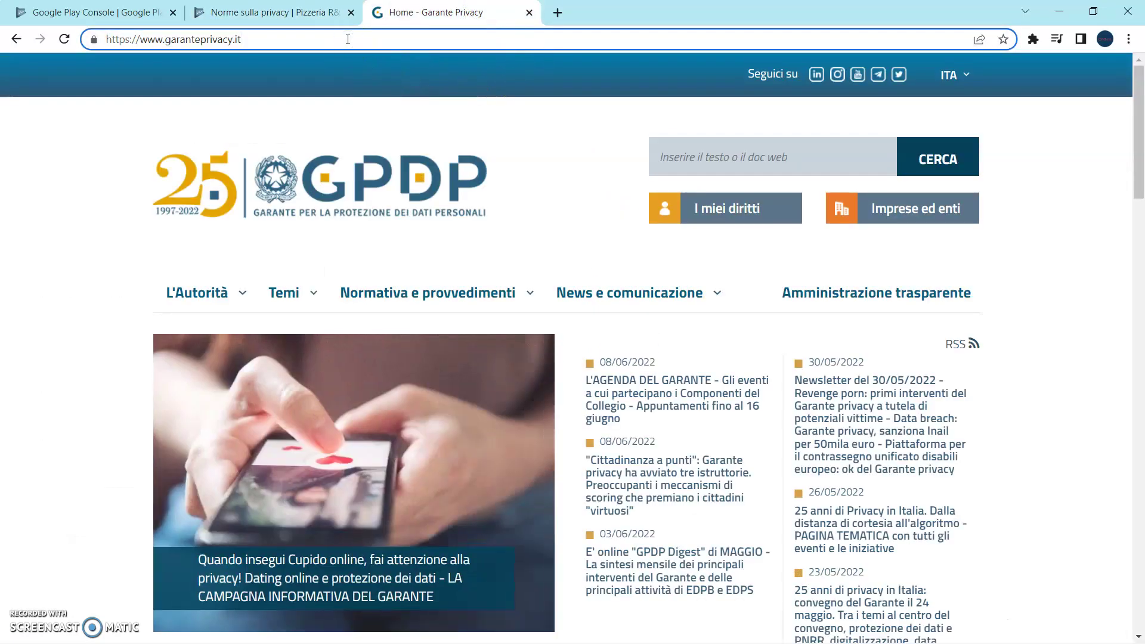
triple_click(347, 39)
key("ctrl+c")
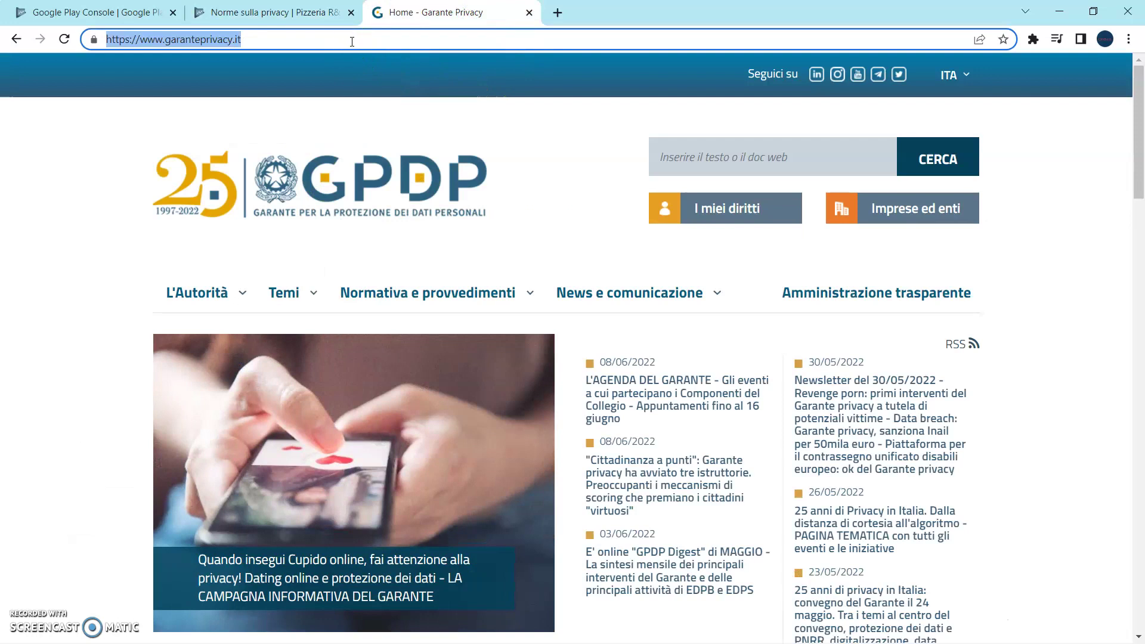
left_click(325, 12)
left_click(350, 267)
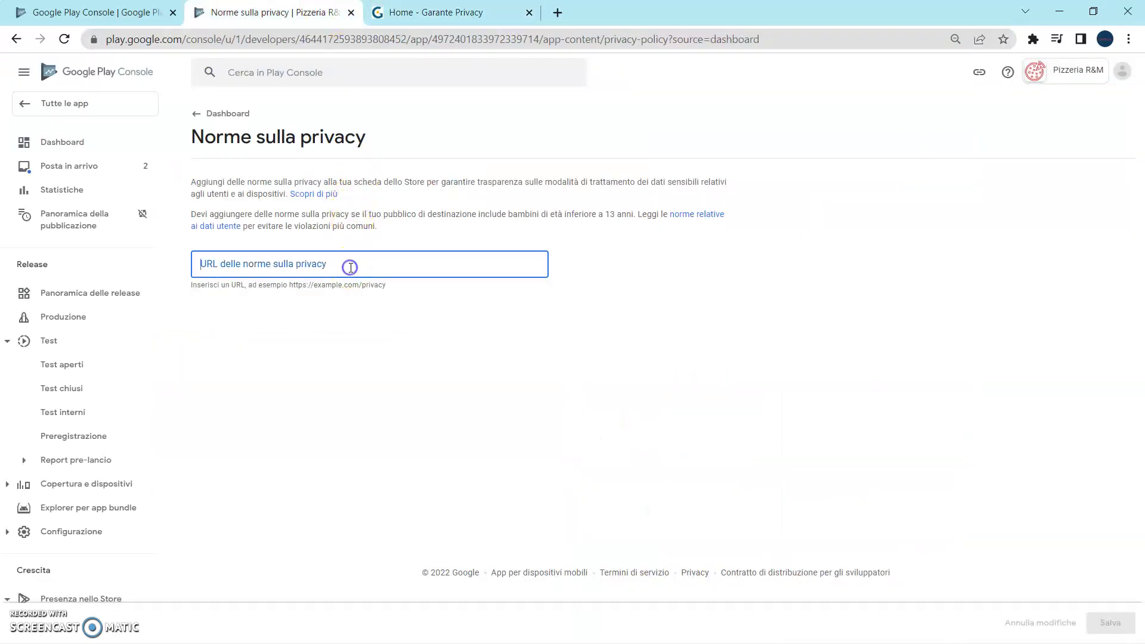
key("ctrl+v")
left_click(507, 355)
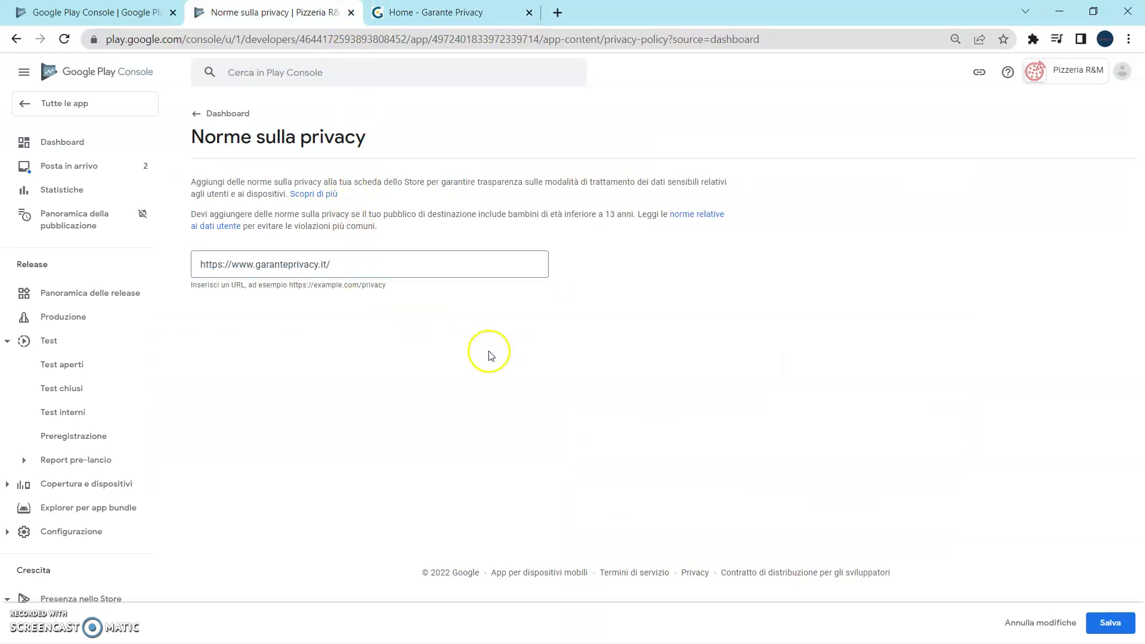
left_click(1110, 623)
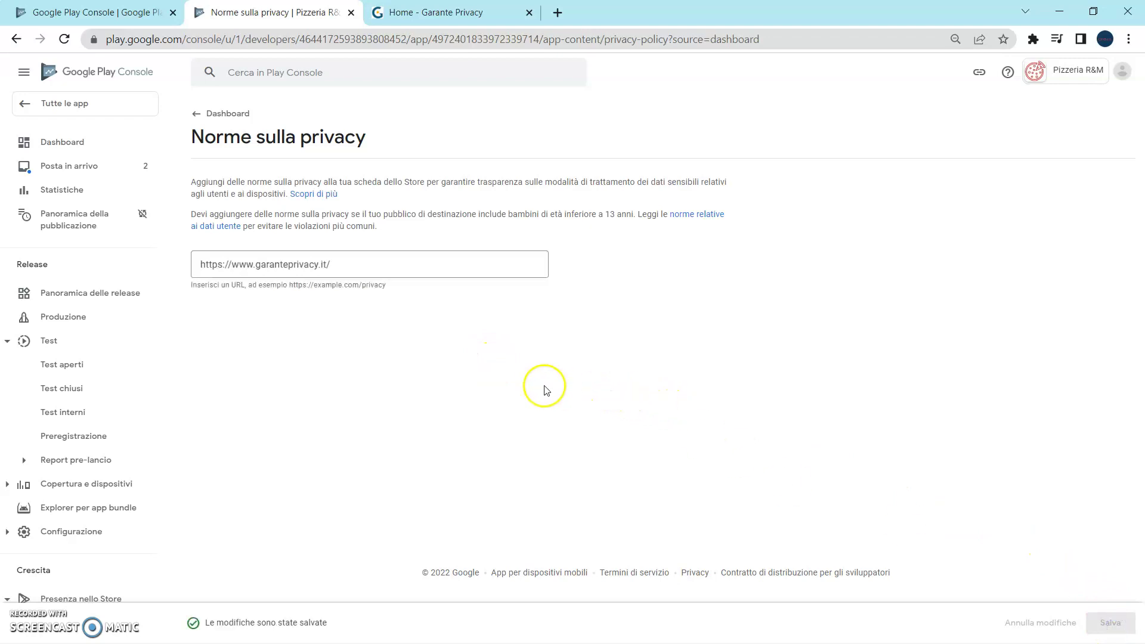
left_click(70, 148)
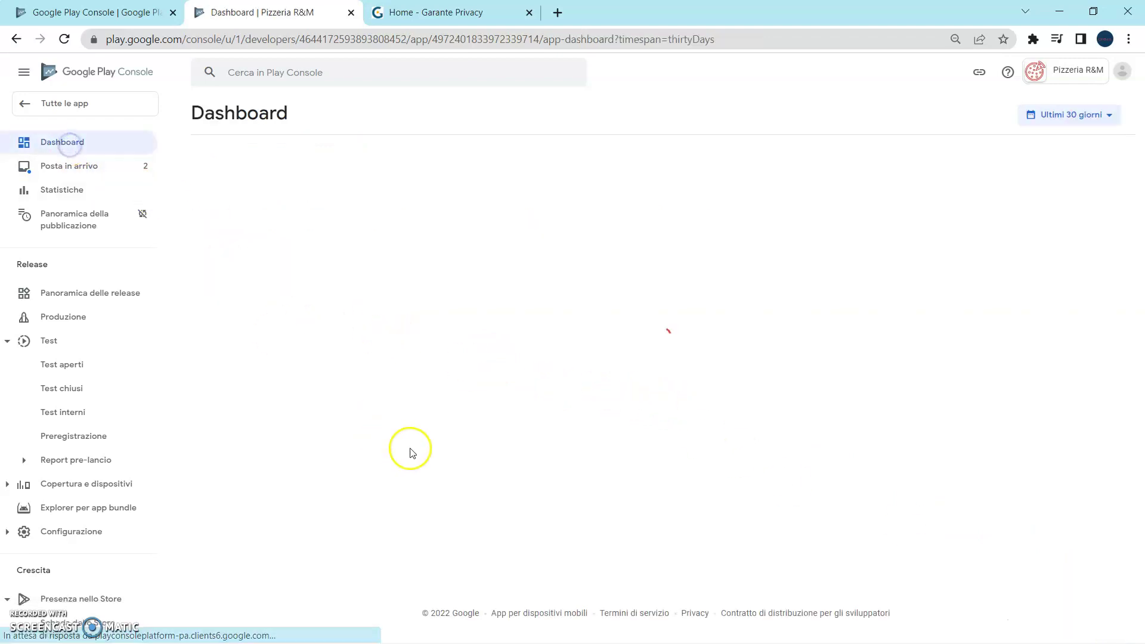
Declare in App access that all features are available without special access, and save.
scroll(394, 454, "down", 3)
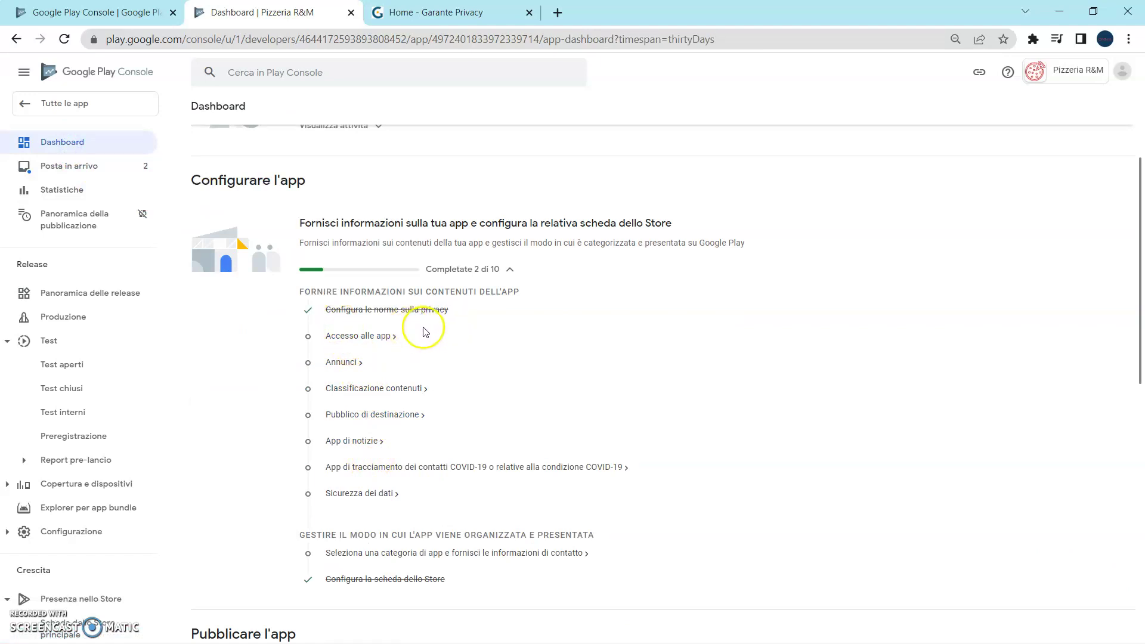
left_click(372, 336)
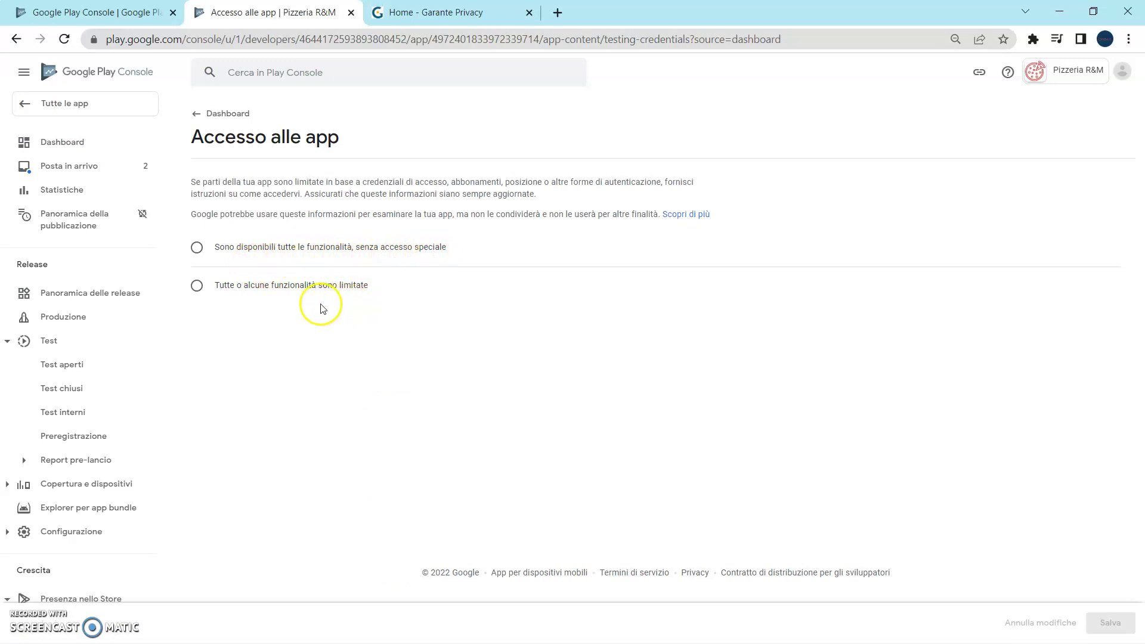
left_click(201, 250)
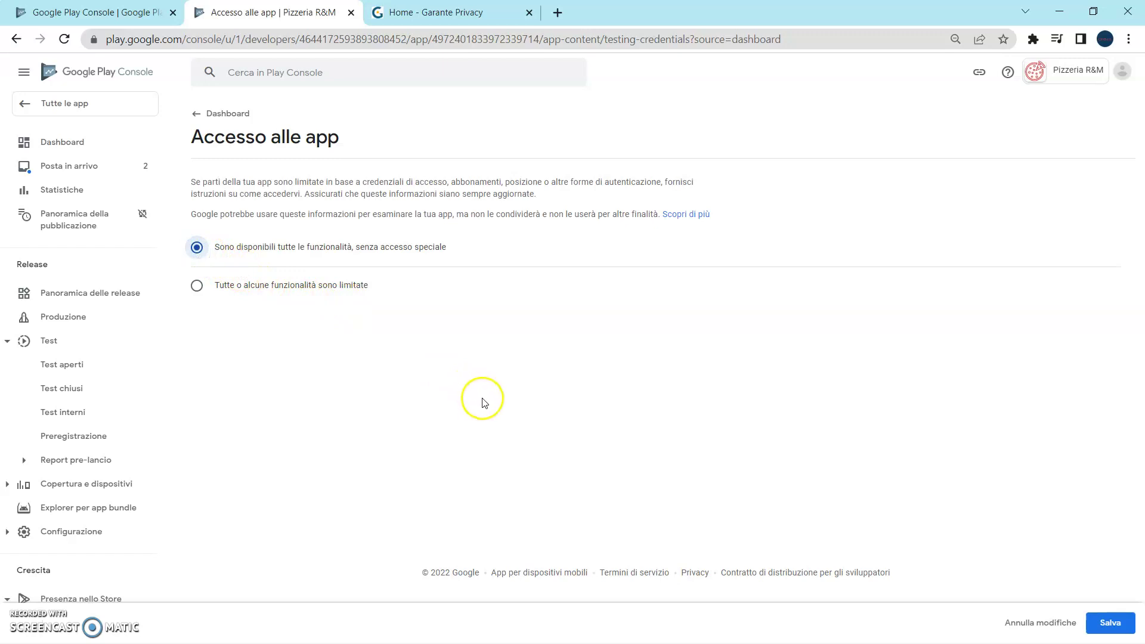
left_click(1107, 622)
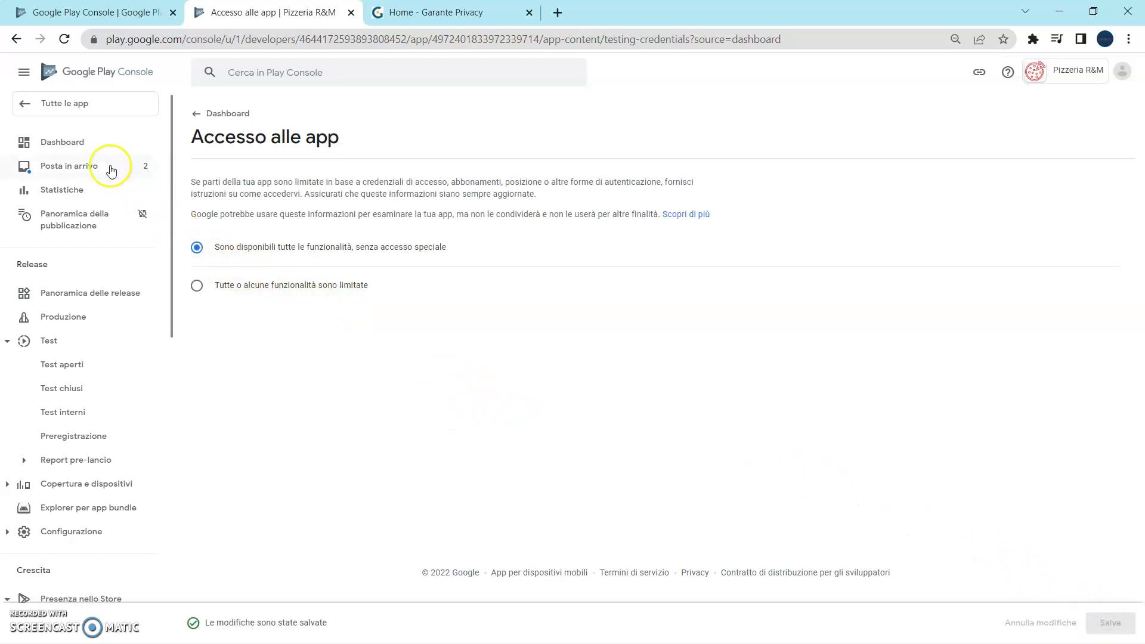
left_click(90, 143)
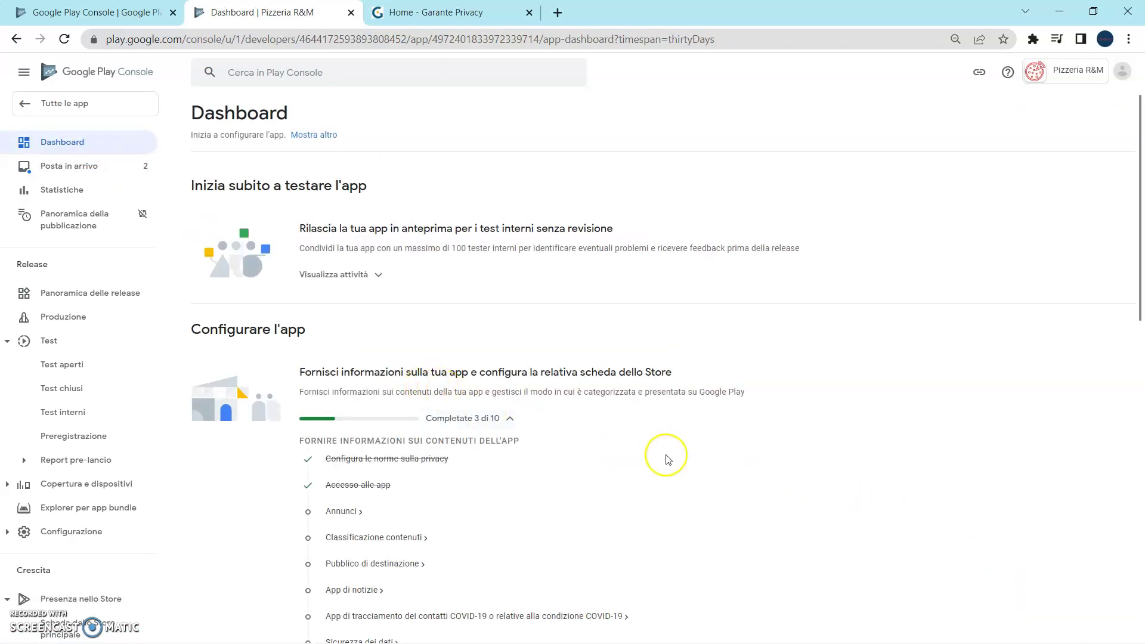
Declare in the Ads section that the app contains ads, and save.
scroll(666, 457, "down", 2)
scroll(667, 459, "down", 2)
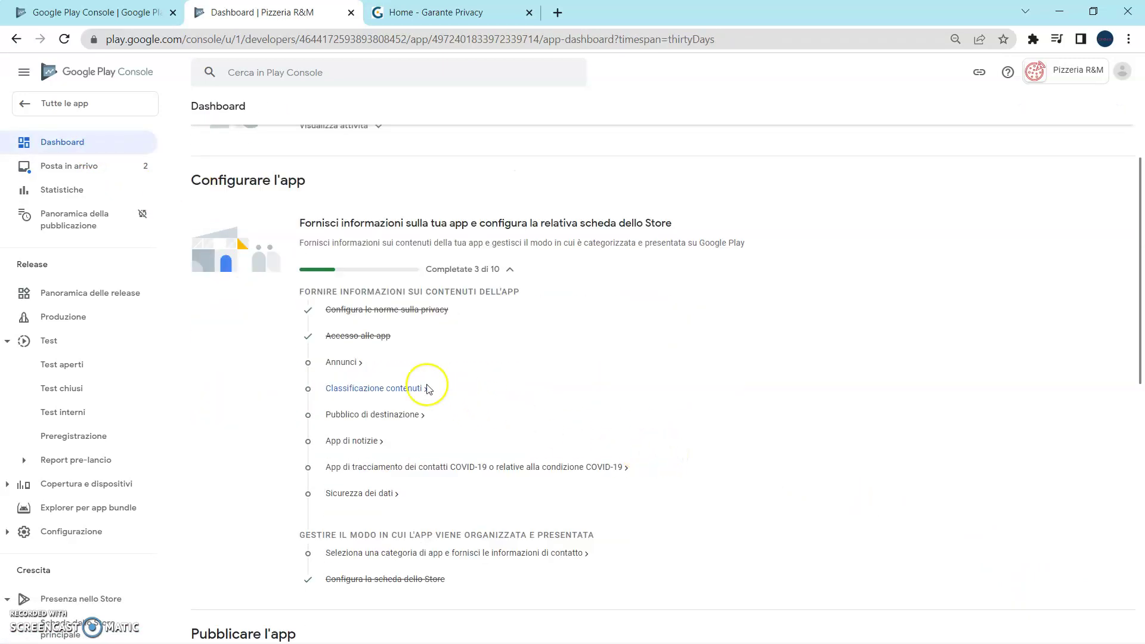
left_click(344, 362)
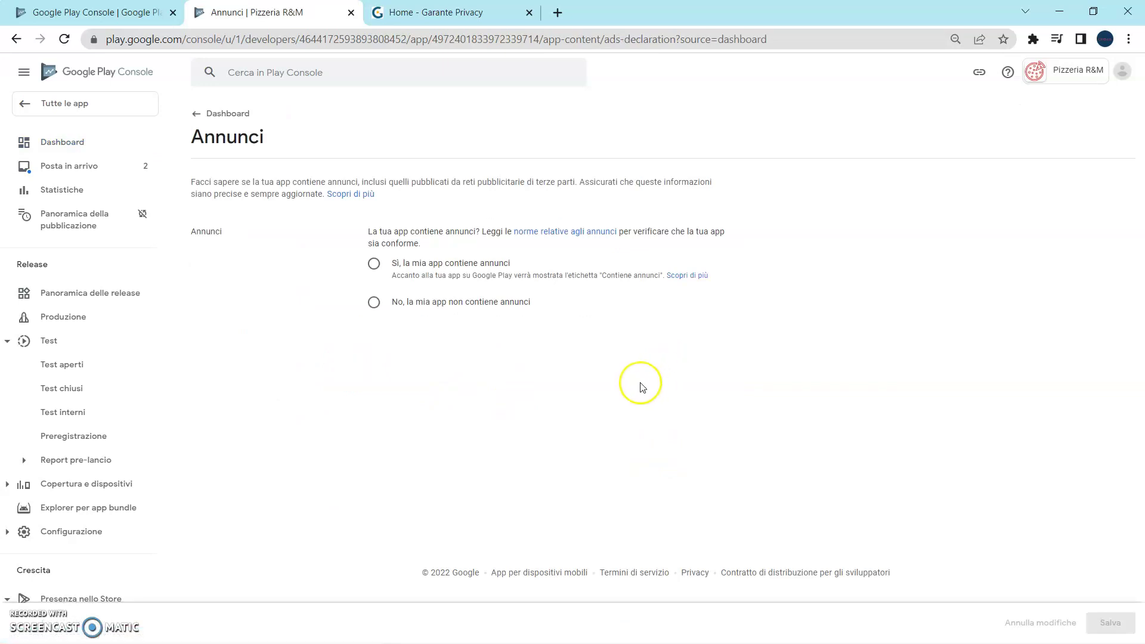
left_click(373, 264)
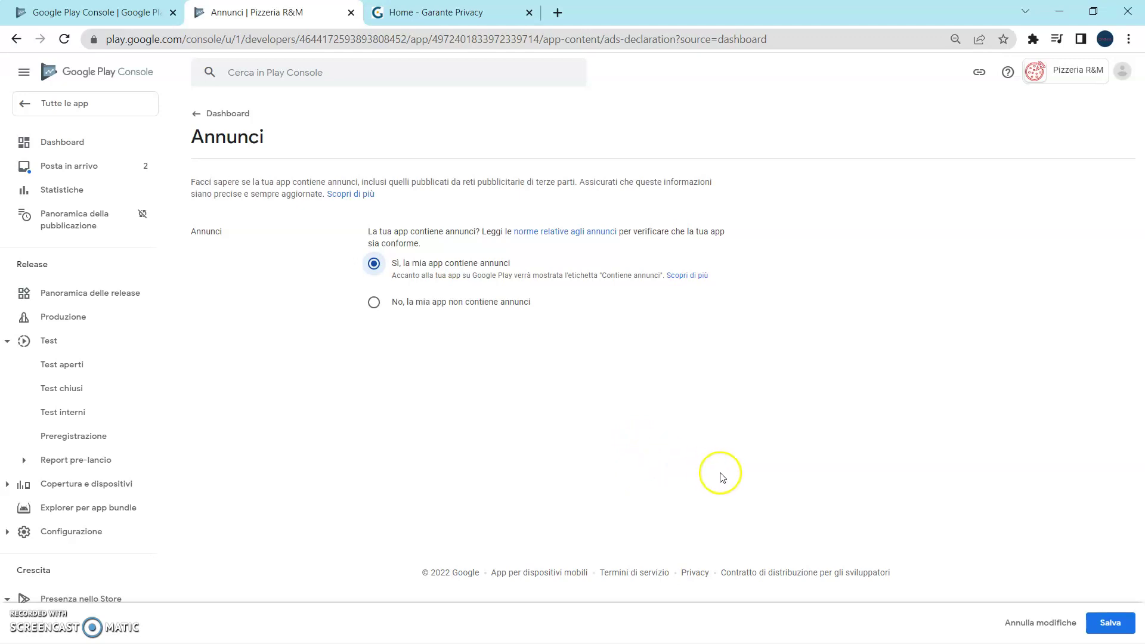
left_click(1100, 620)
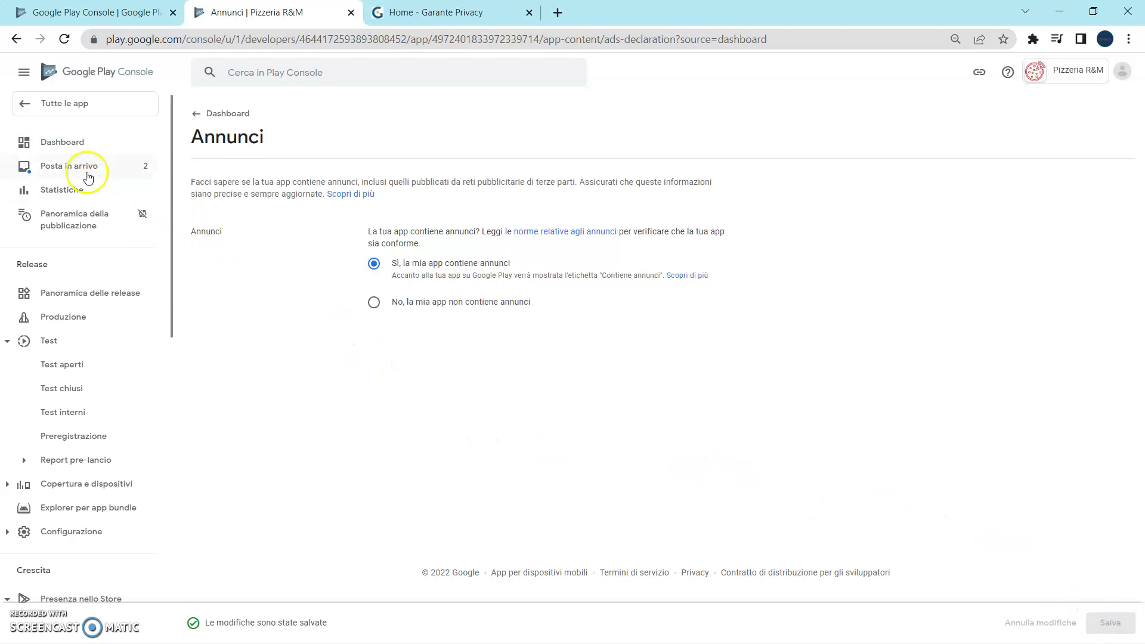
left_click(70, 142)
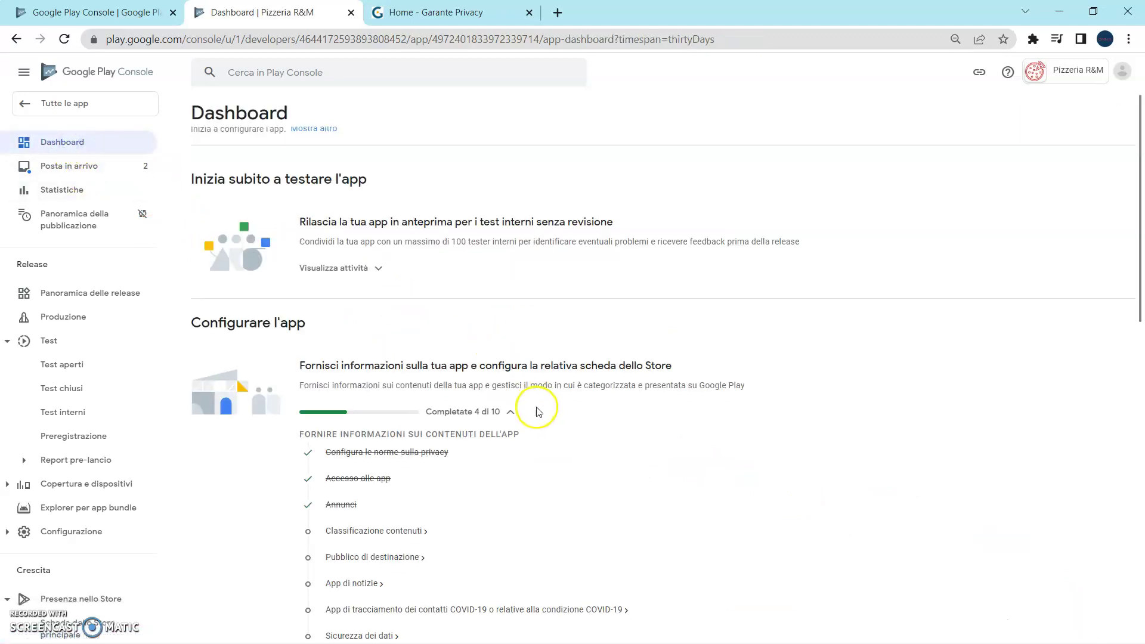
Start the content rating questionnaire, enter the contact e-mail and choose the Social network o Comunicazione category.
scroll(537, 409, "down", 1)
scroll(537, 409, "down", 1)
left_click(416, 388)
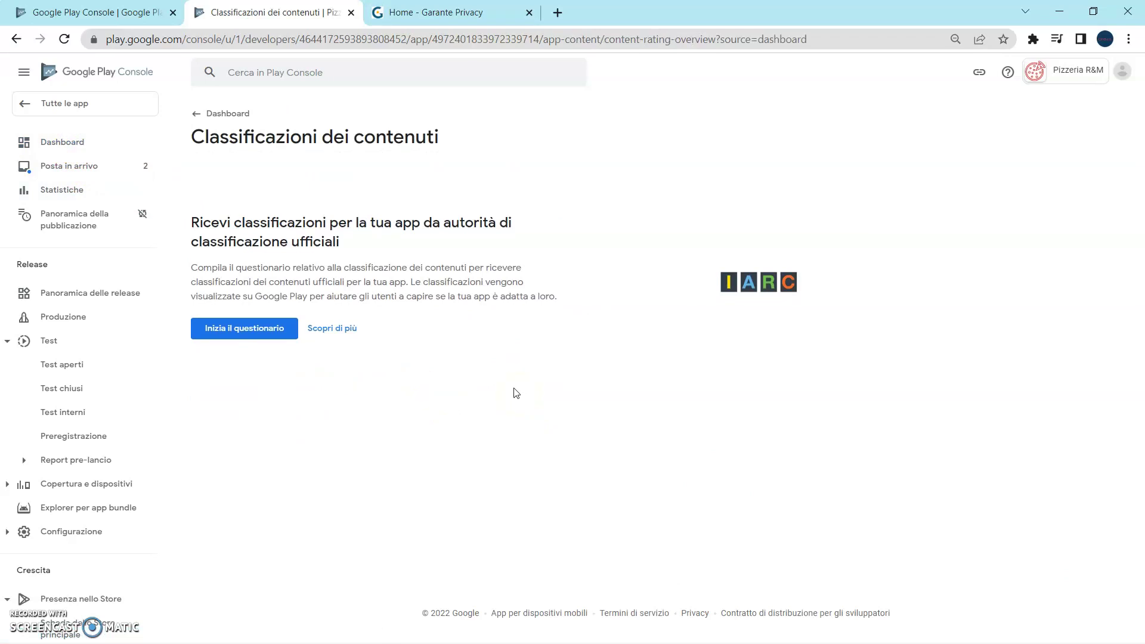
left_click(243, 332)
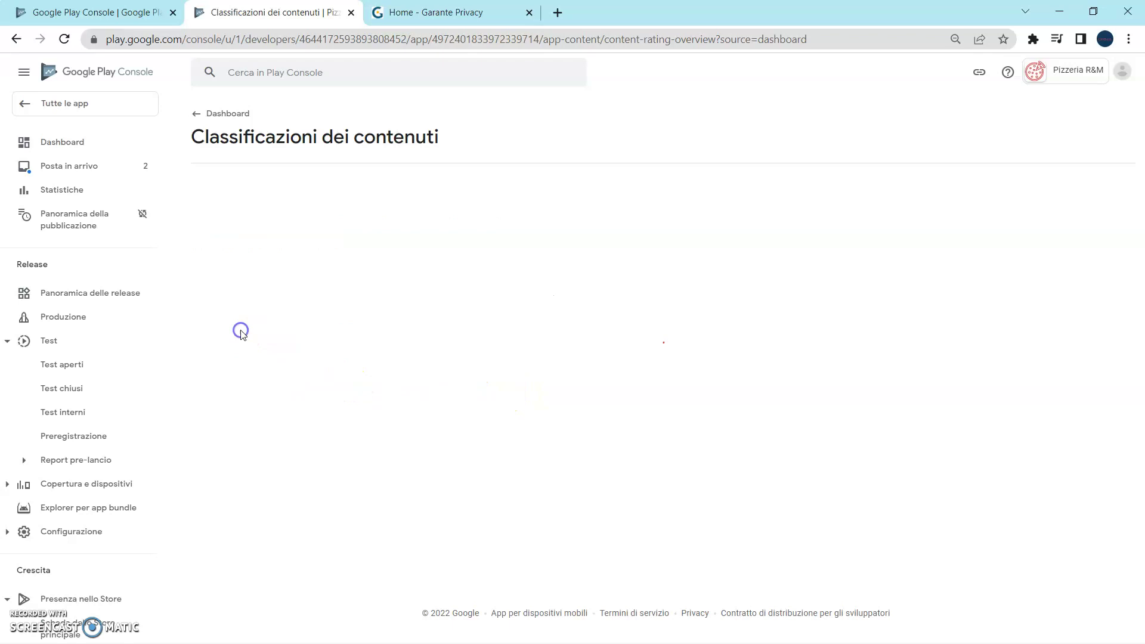
left_click(449, 251)
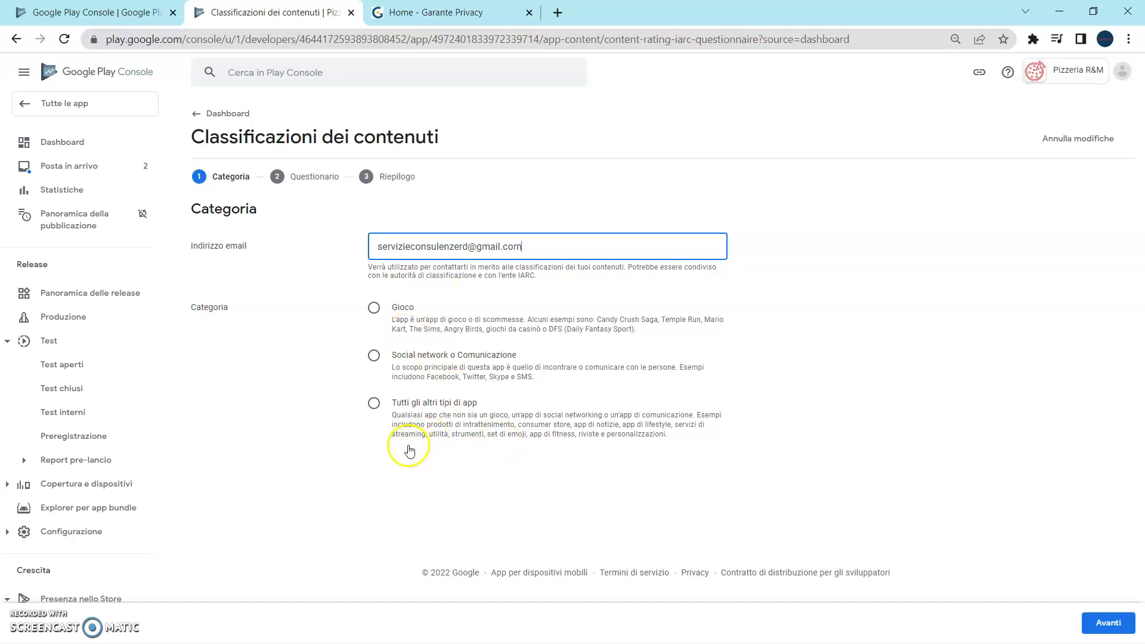
left_click(373, 356)
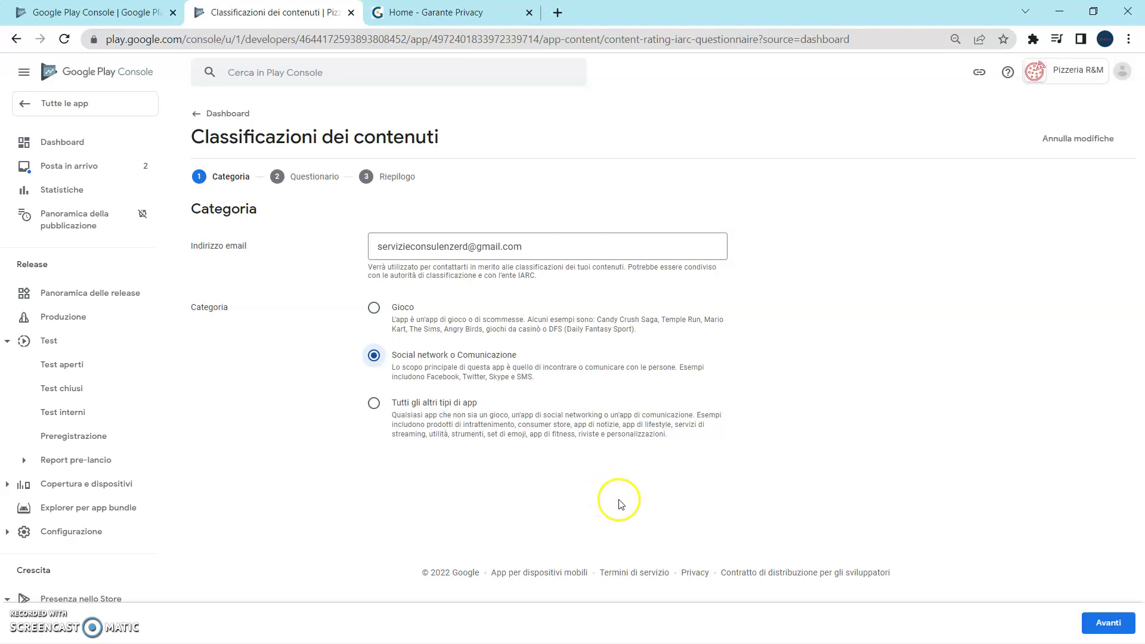
Continue to the questionnaire and describe the app as a social network.
left_click(1107, 622)
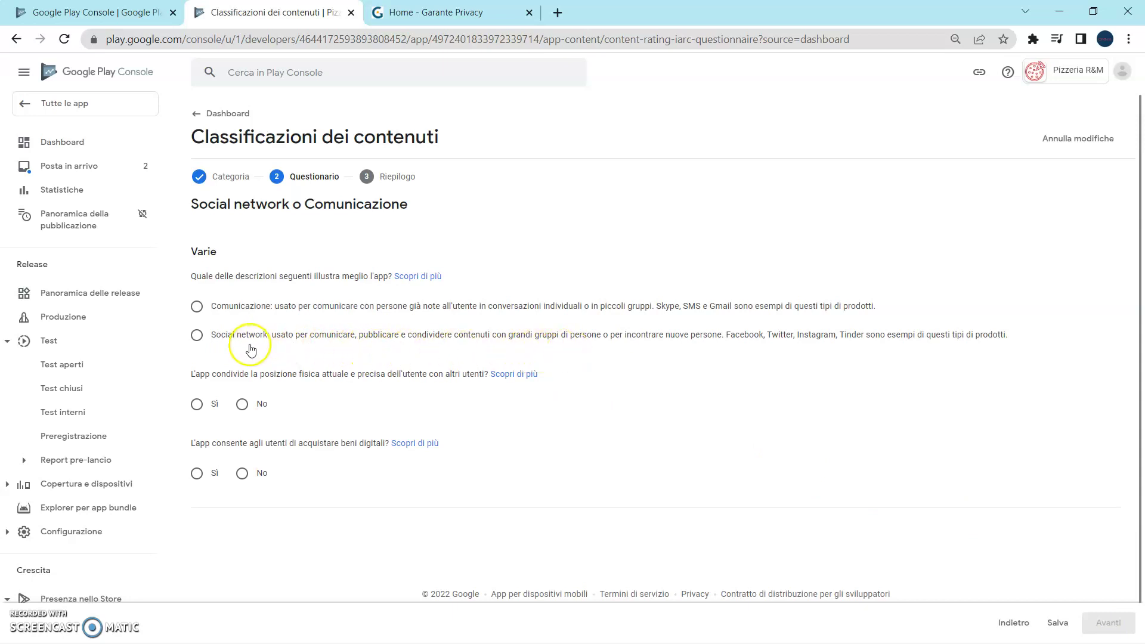
left_click(197, 334)
scroll(297, 423, "down", 3)
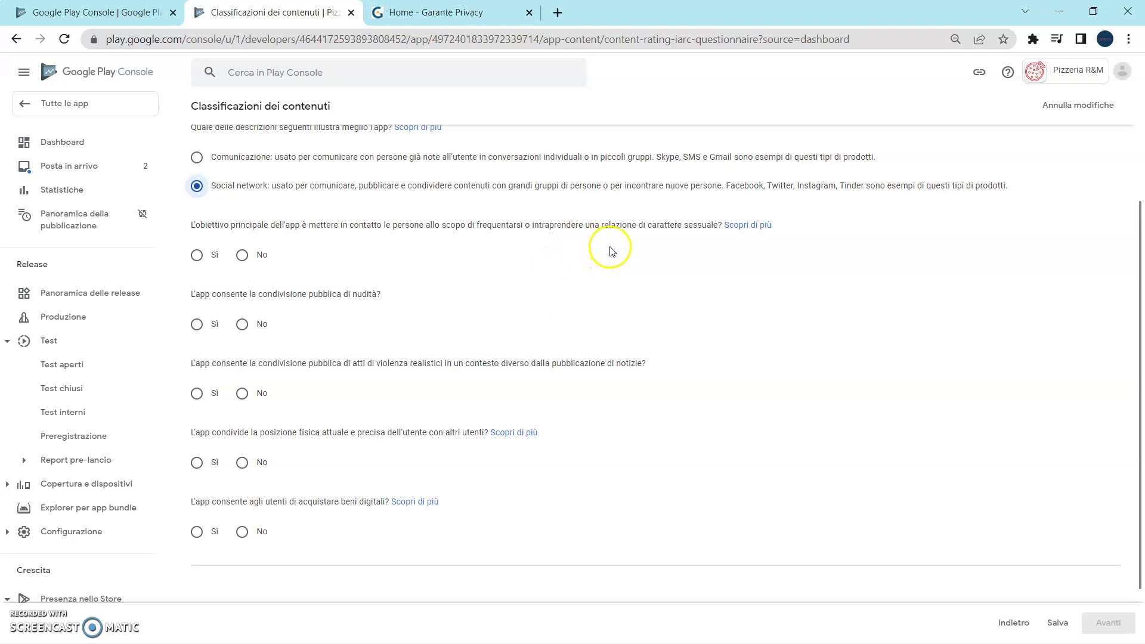
Answer No to dating, nudity, violence, precise location and digital purchases, then save.
left_click(243, 256)
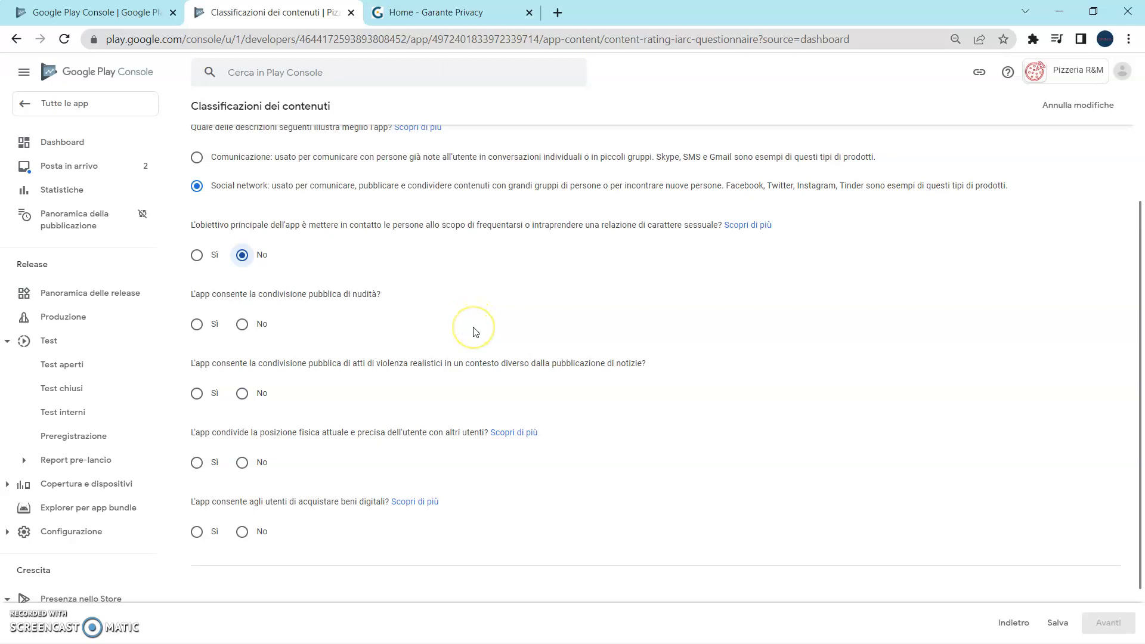
left_click(242, 324)
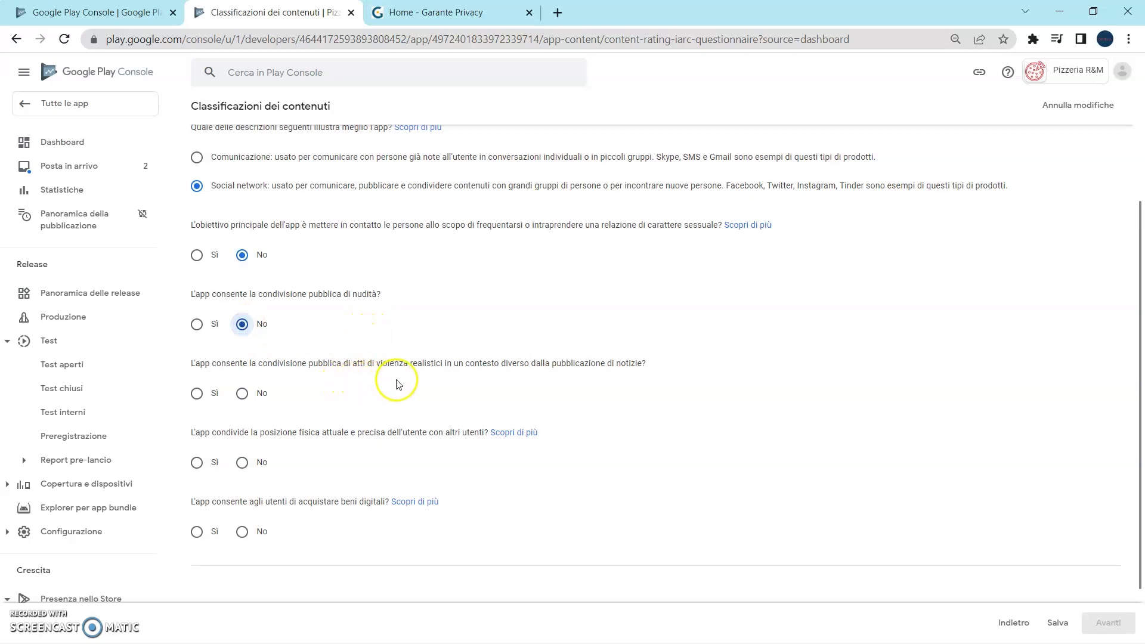
left_click(243, 393)
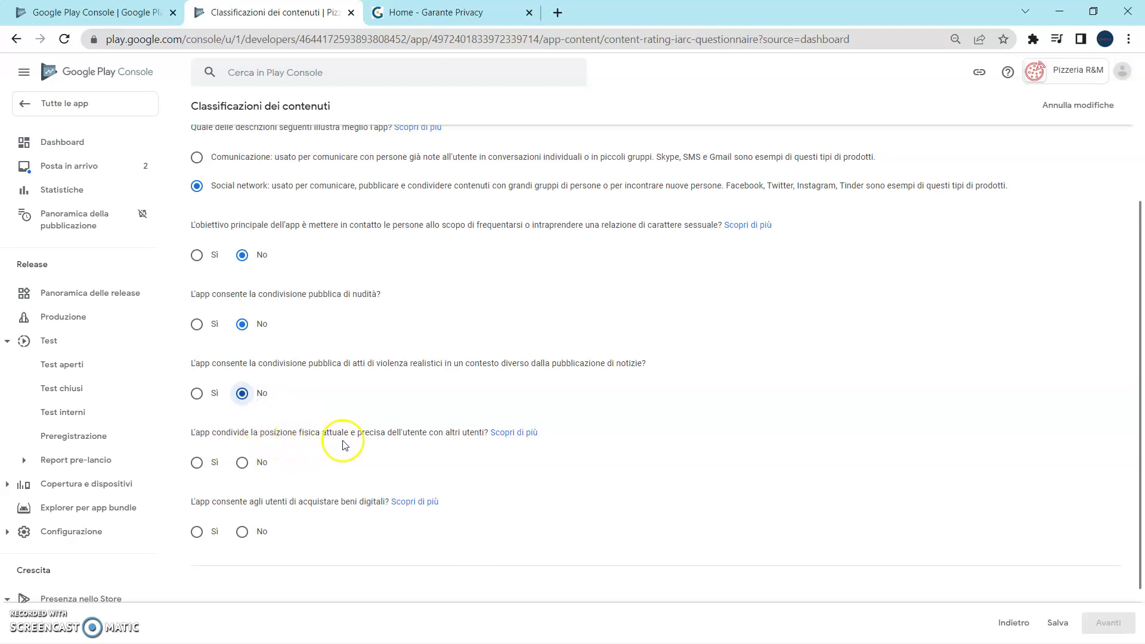
left_click(247, 465)
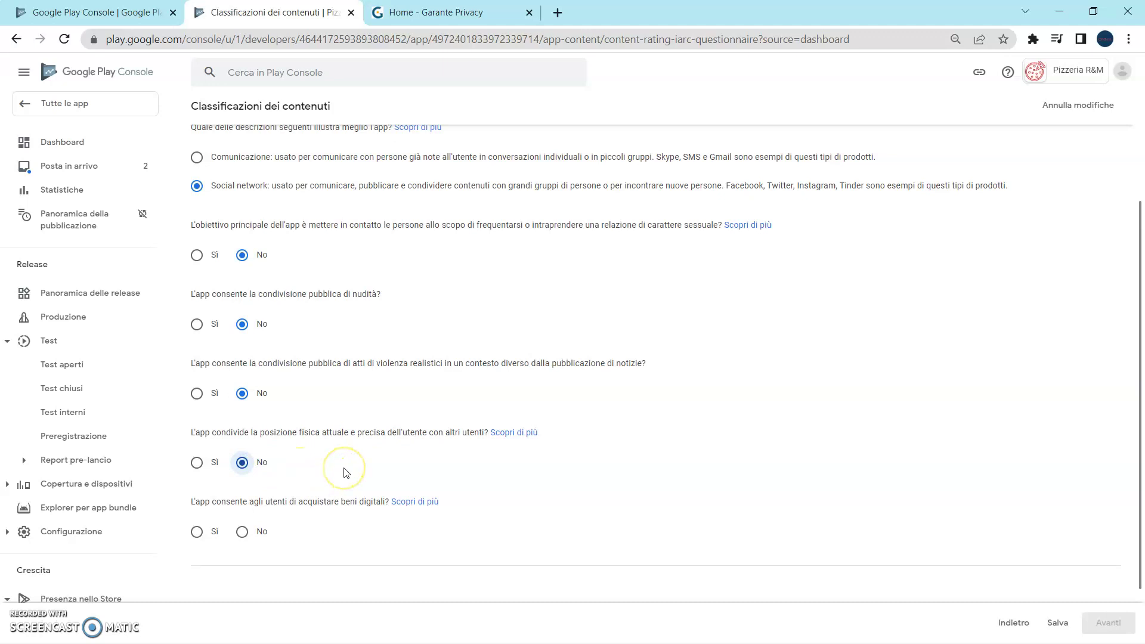
left_click(243, 531)
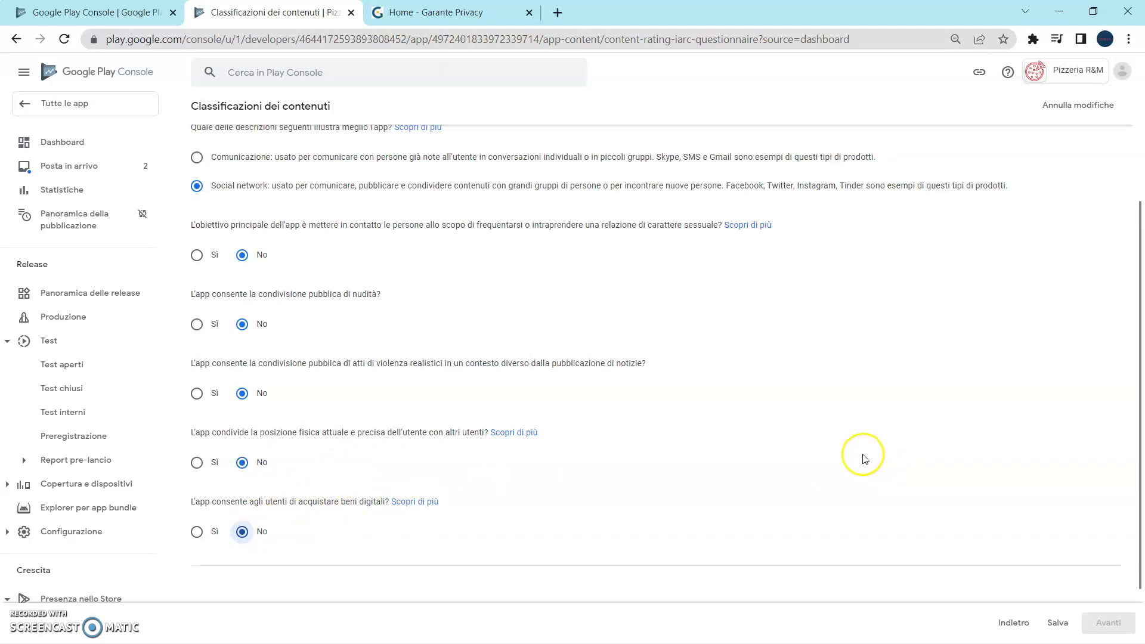
left_click(1058, 614)
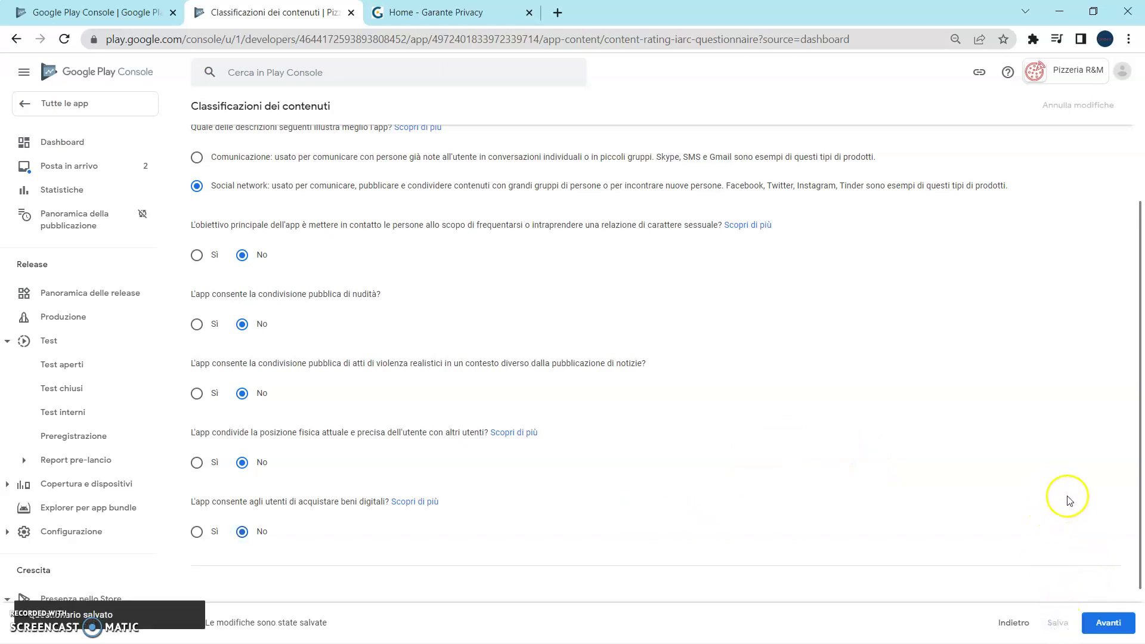
Submit the questionnaire from the summary for official ratings and check the Dashboard checklist at 5 of 10.
left_click(1108, 622)
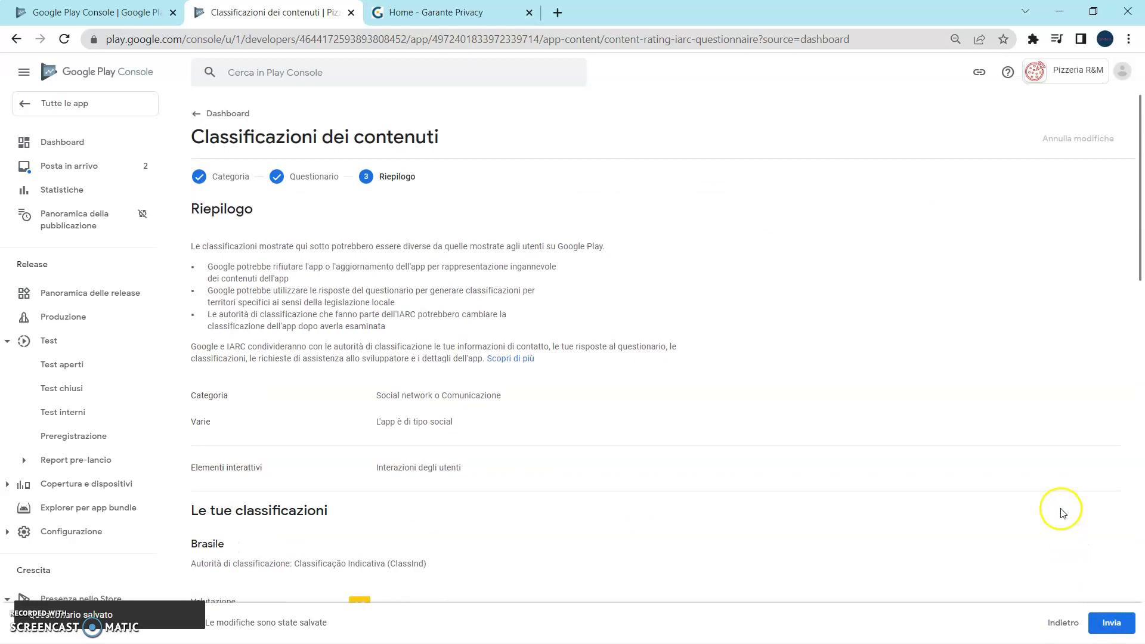
left_click(1114, 620)
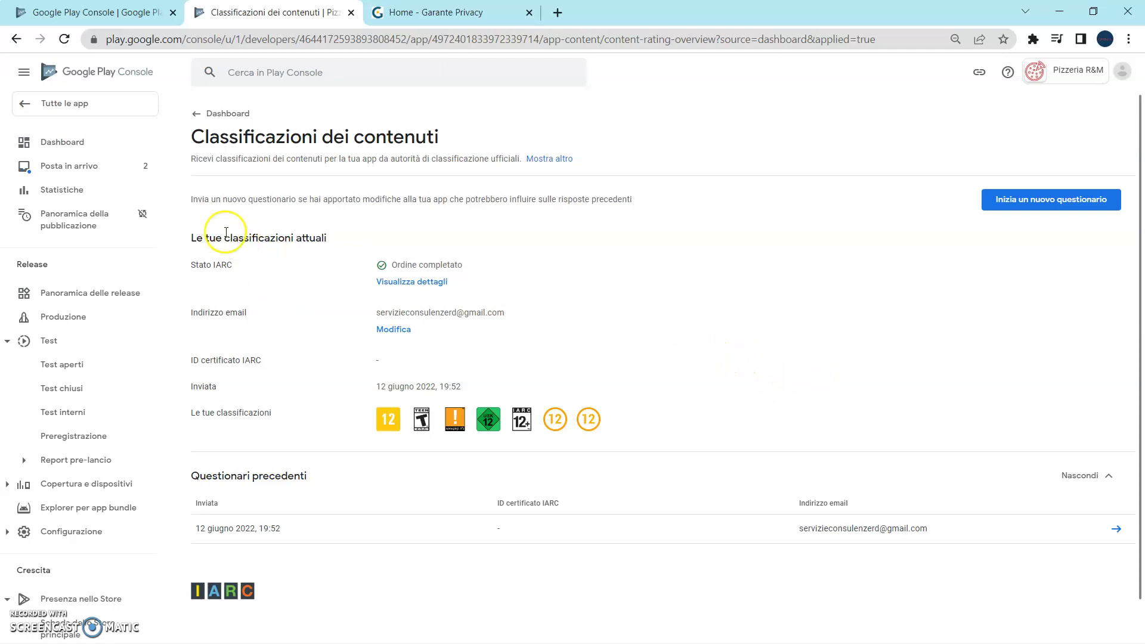
left_click(82, 144)
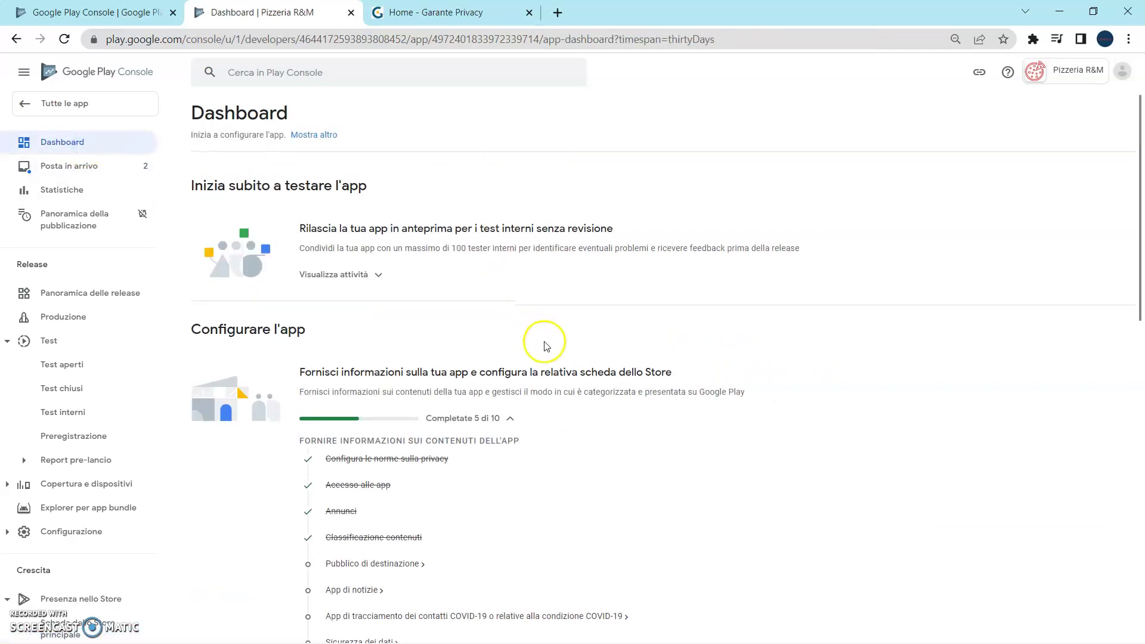
scroll(546, 346, "down", 3)
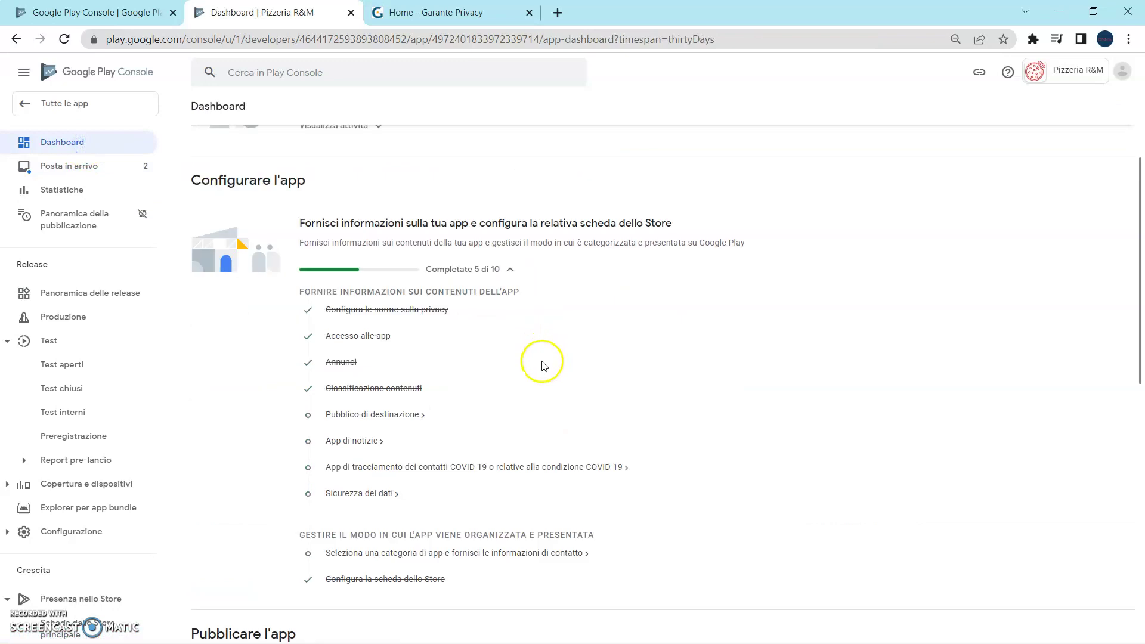
Set the target age range to 18 o più, save the target audience, and return to the Dashboard.
left_click(402, 421)
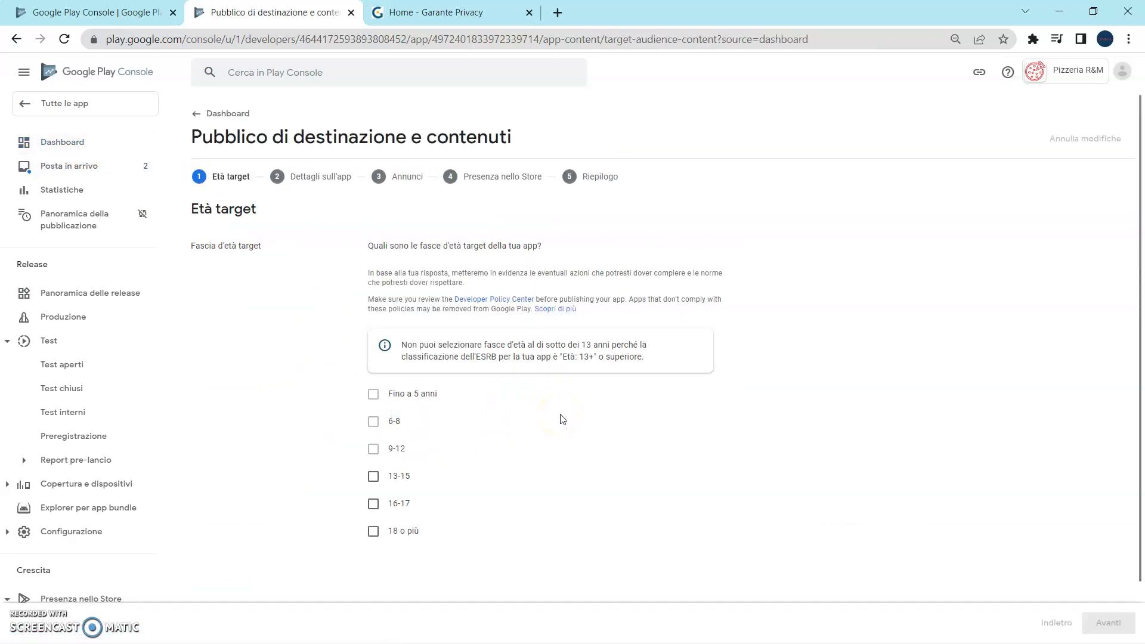
scroll(561, 420, "down", 2)
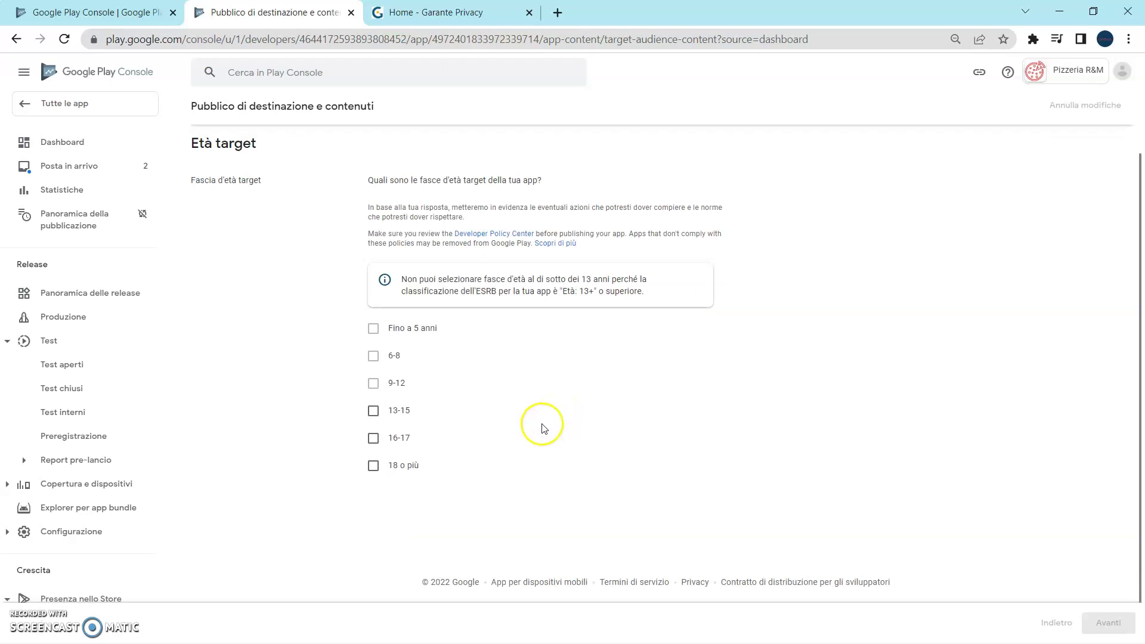
left_click(499, 460)
left_click(373, 465)
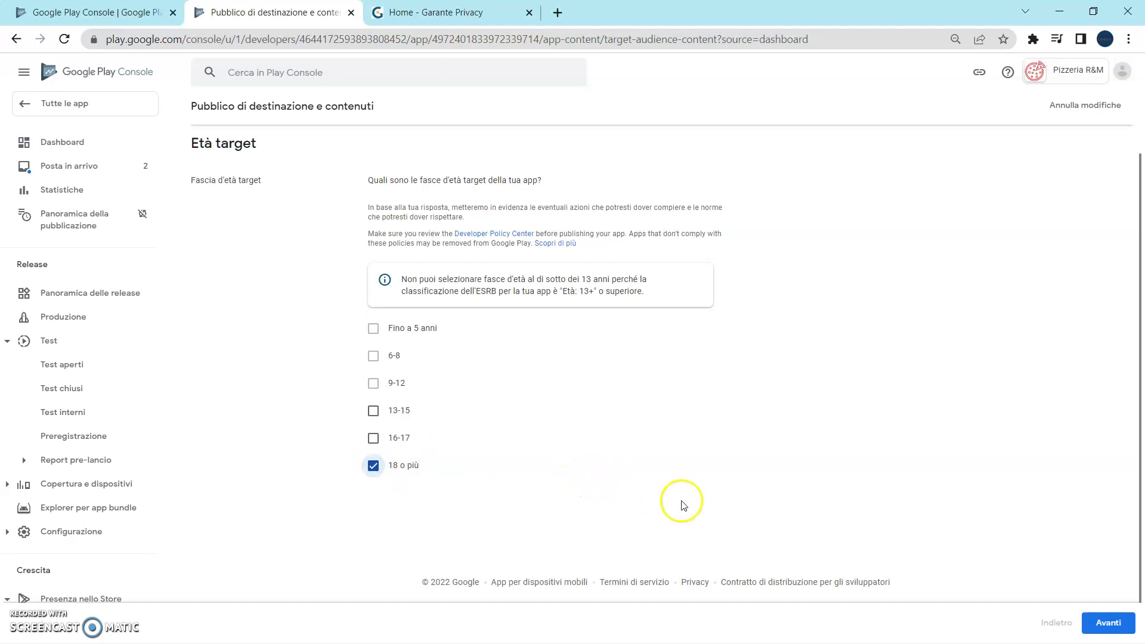
left_click(1108, 623)
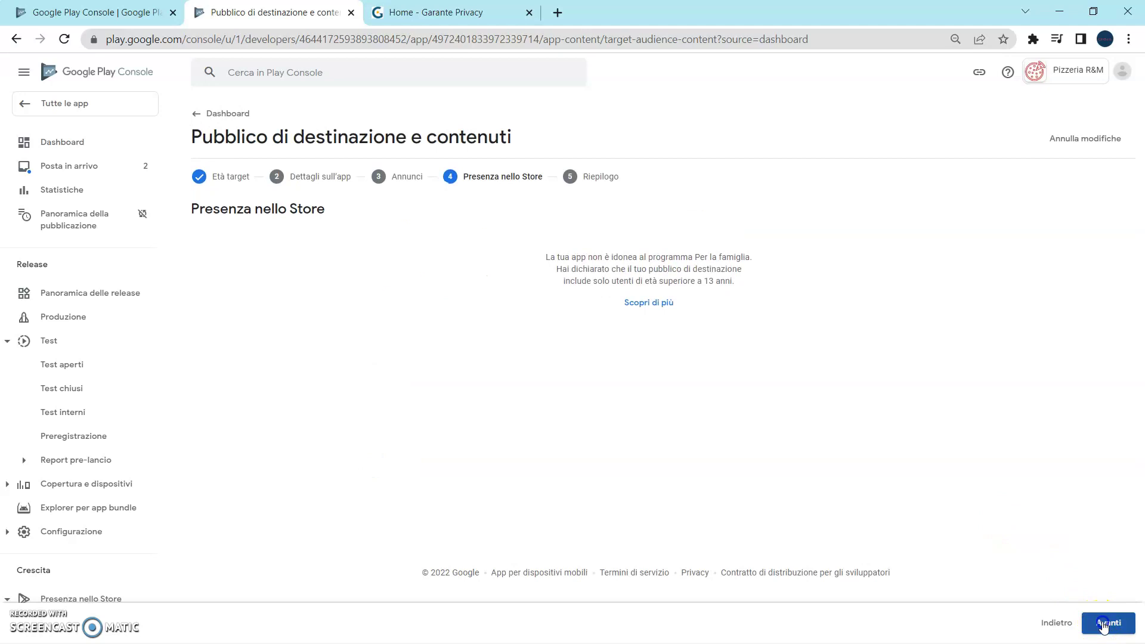
left_click(1104, 624)
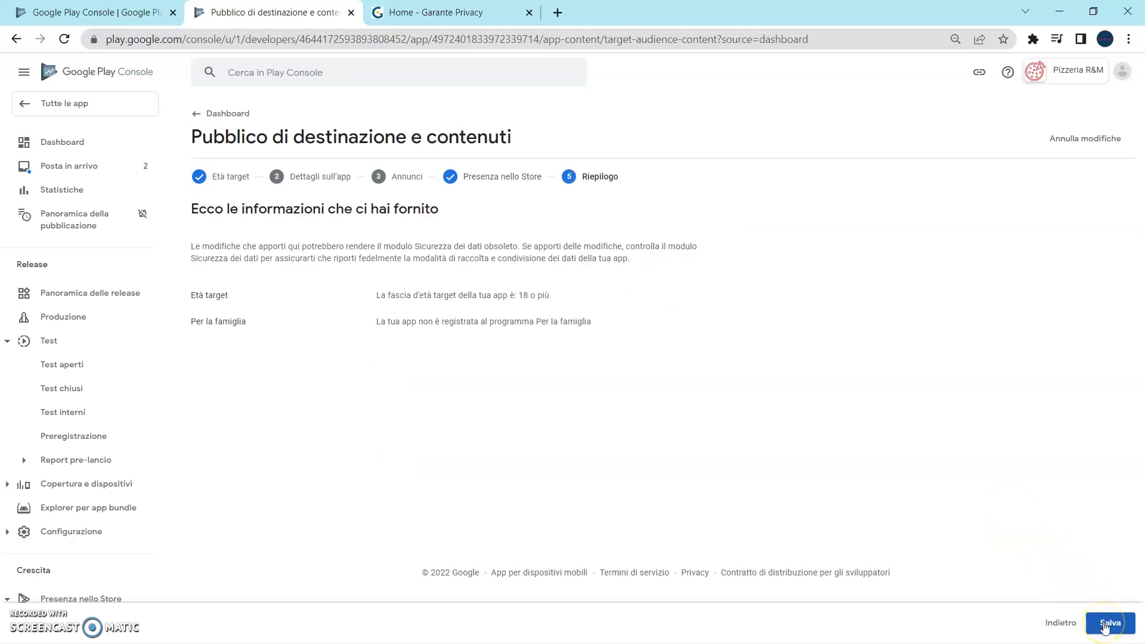
left_click(1103, 624)
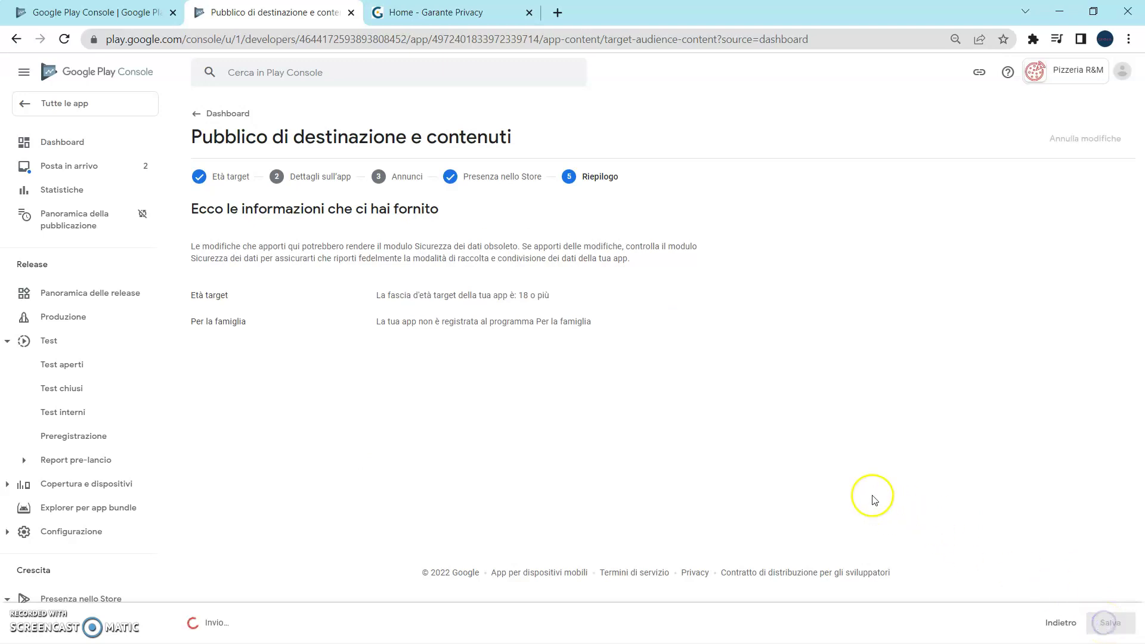
left_click(78, 142)
scroll(498, 457, "down", 3)
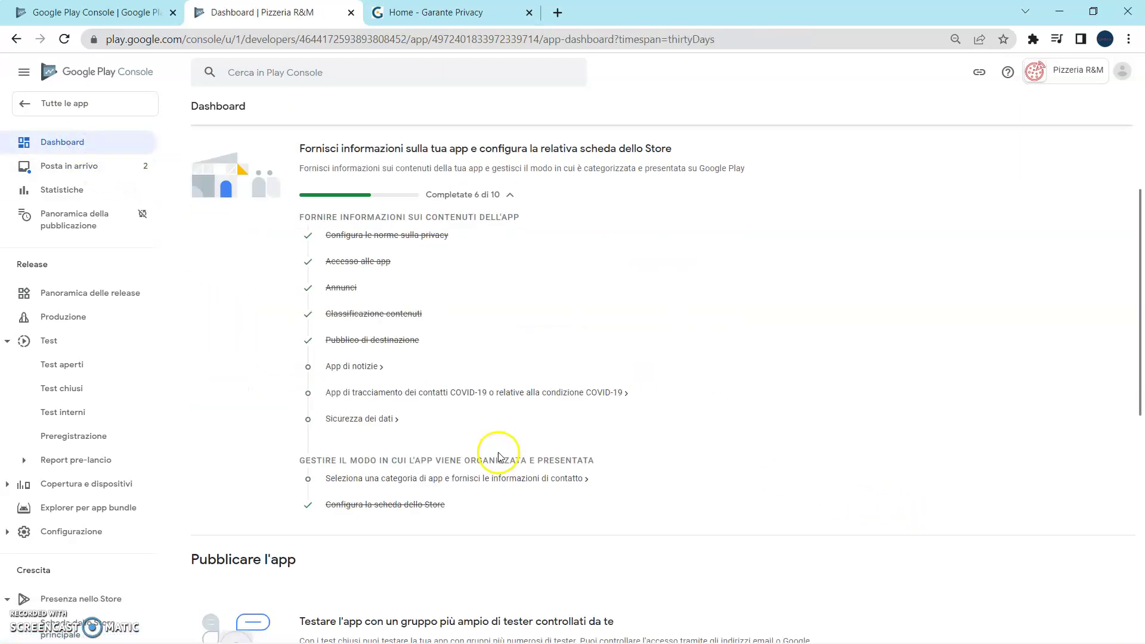
Save the News apps declaration as No and return to the Dashboard checklist.
left_click(372, 373)
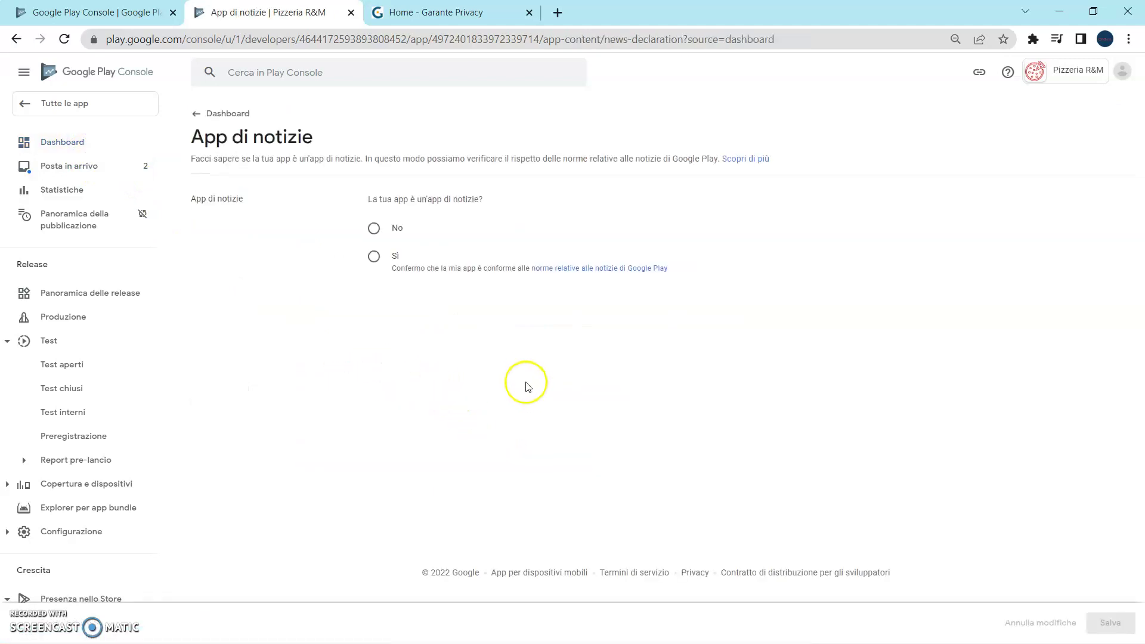
left_click(378, 235)
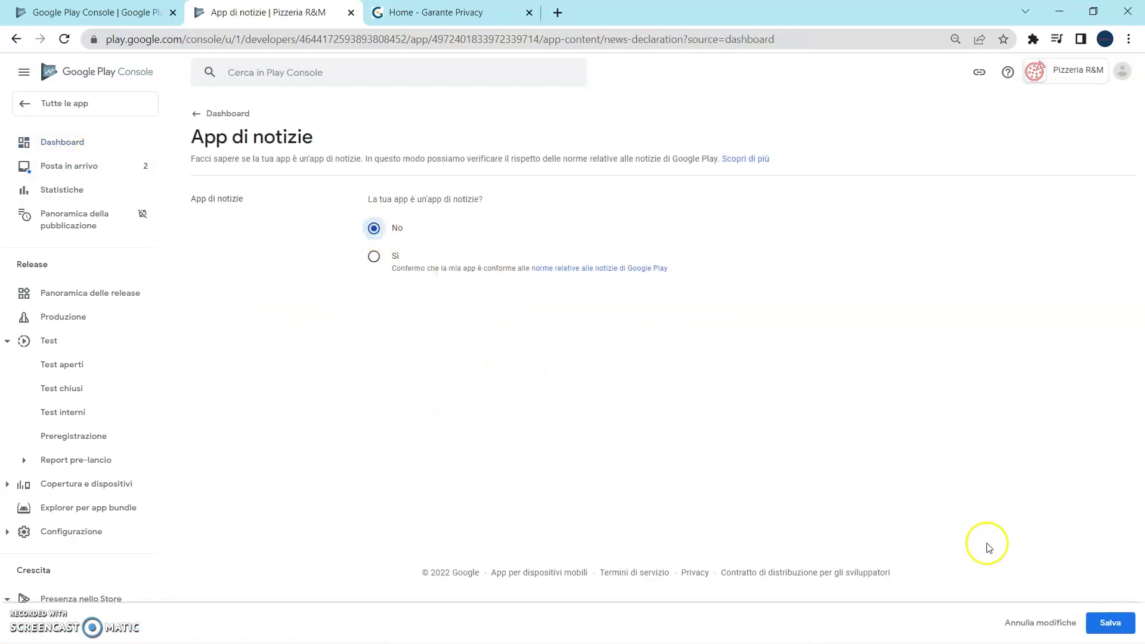
left_click(1106, 627)
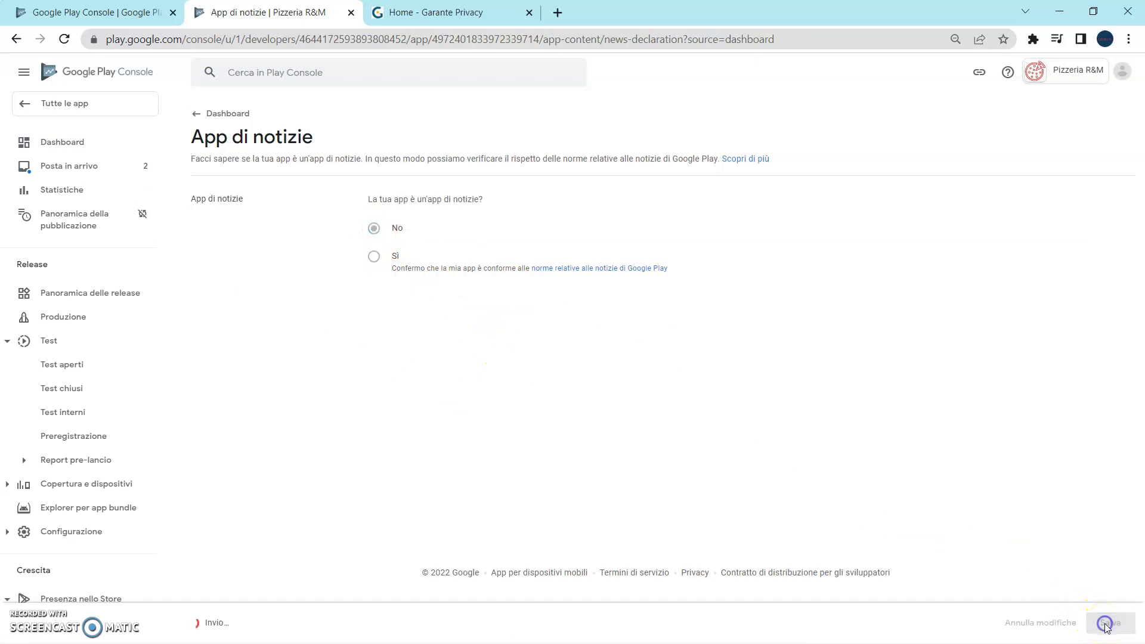
left_click(57, 140)
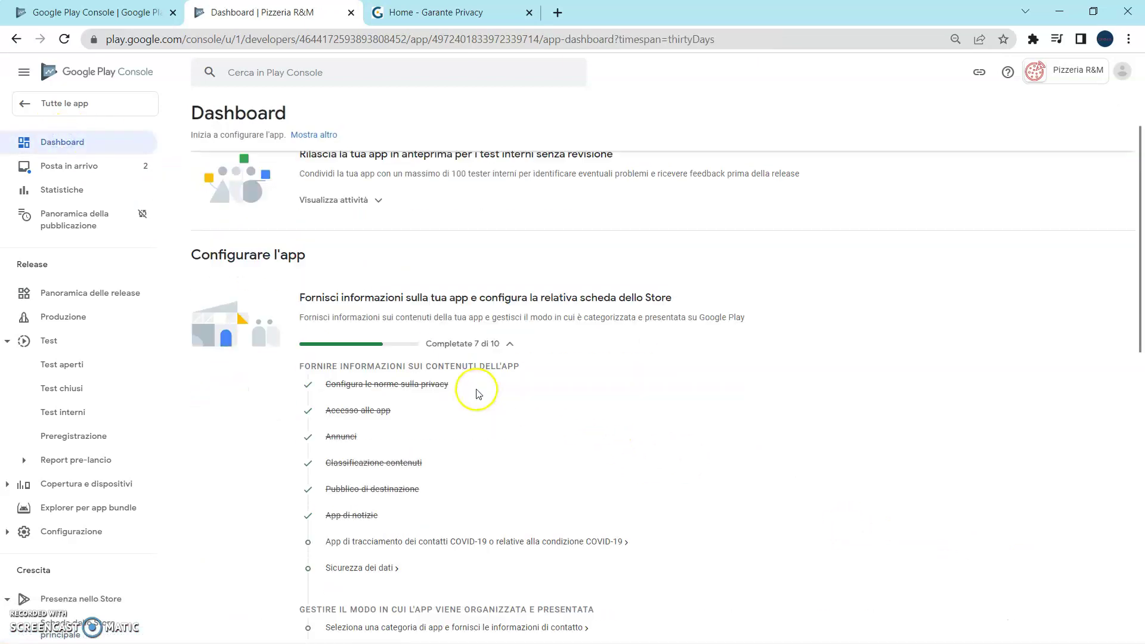
scroll(477, 393, "down", 2)
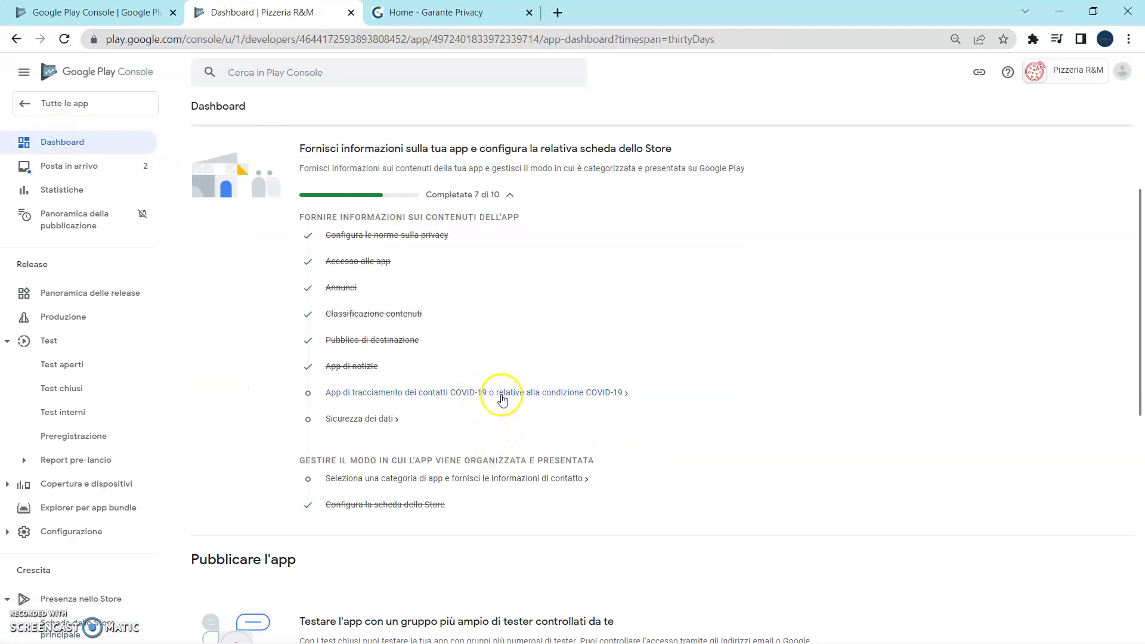
Save the COVID-19 declaration stating the app is unrelated to COVID-19, then return to the Dashboard.
left_click(501, 394)
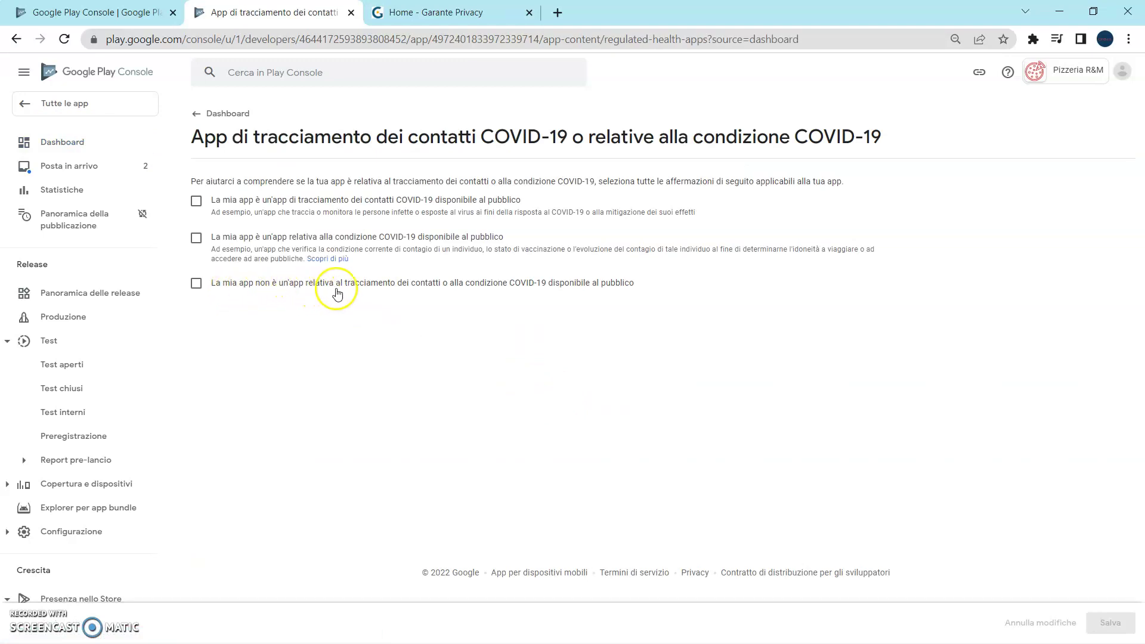
left_click(199, 285)
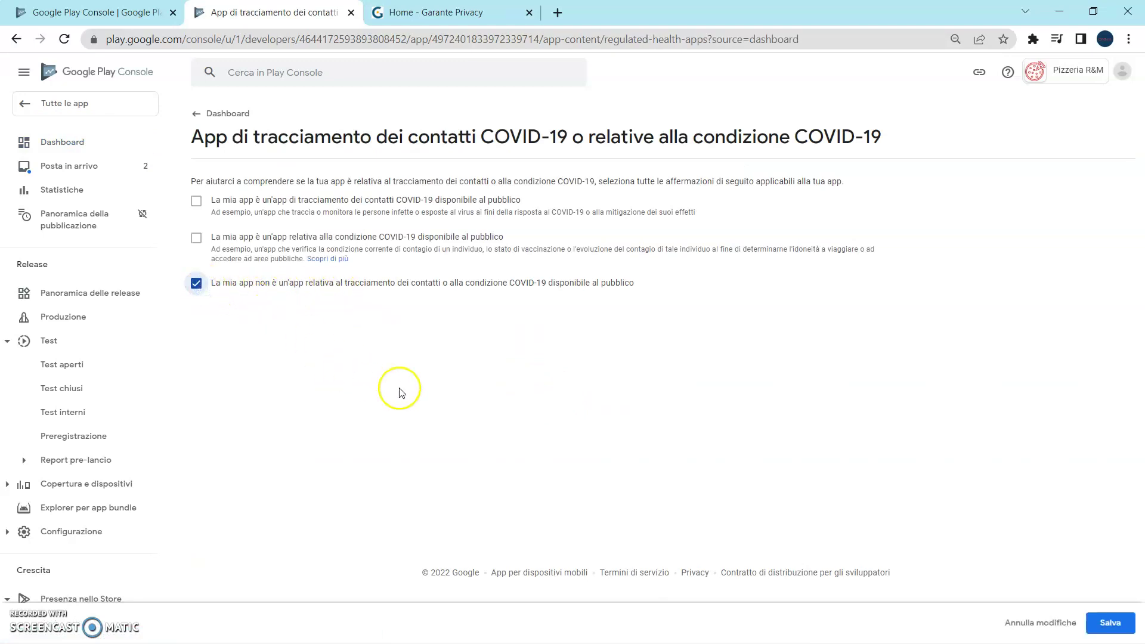
left_click(1113, 623)
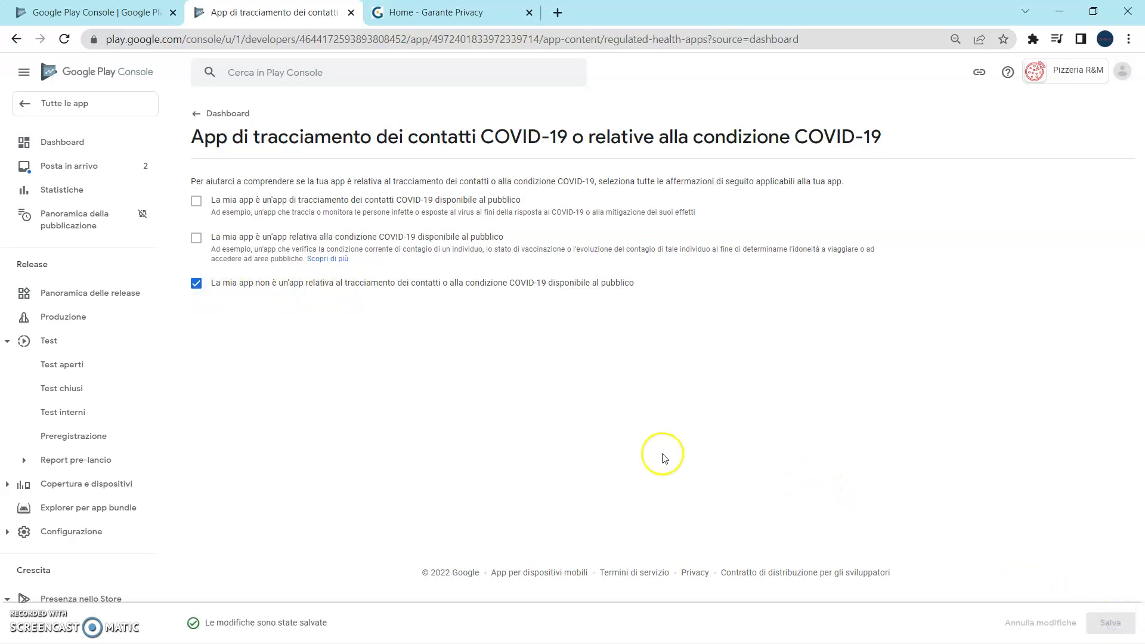
left_click(67, 145)
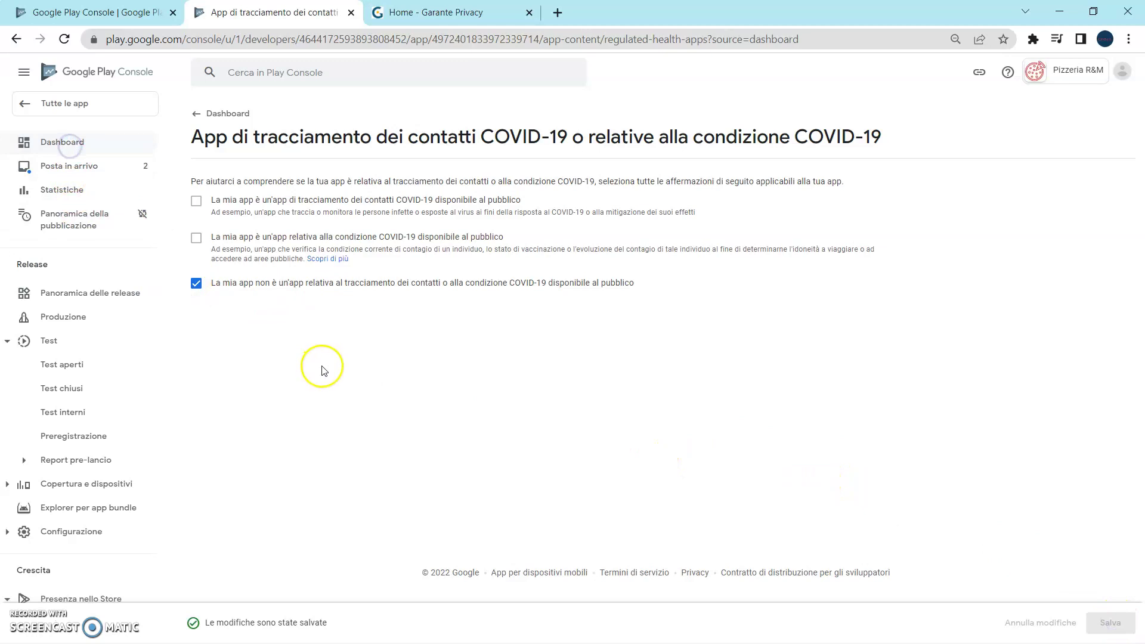
scroll(325, 366, "down", 4)
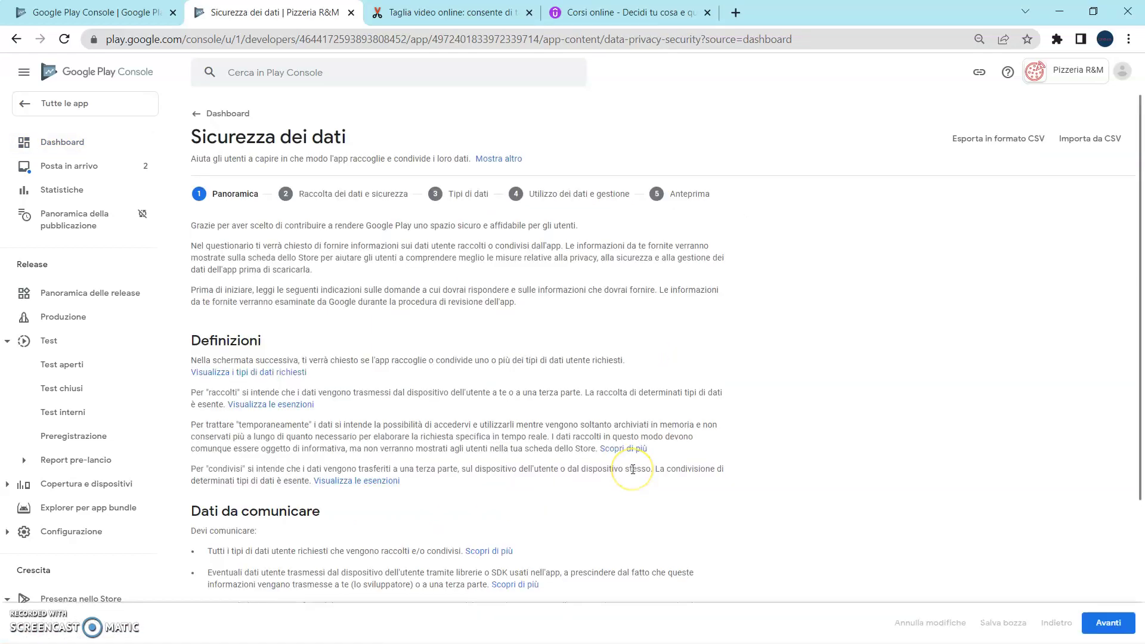
Save the Data safety form declaring no user data collected or shared, then return to the Dashboard.
scroll(633, 474, "down", 1)
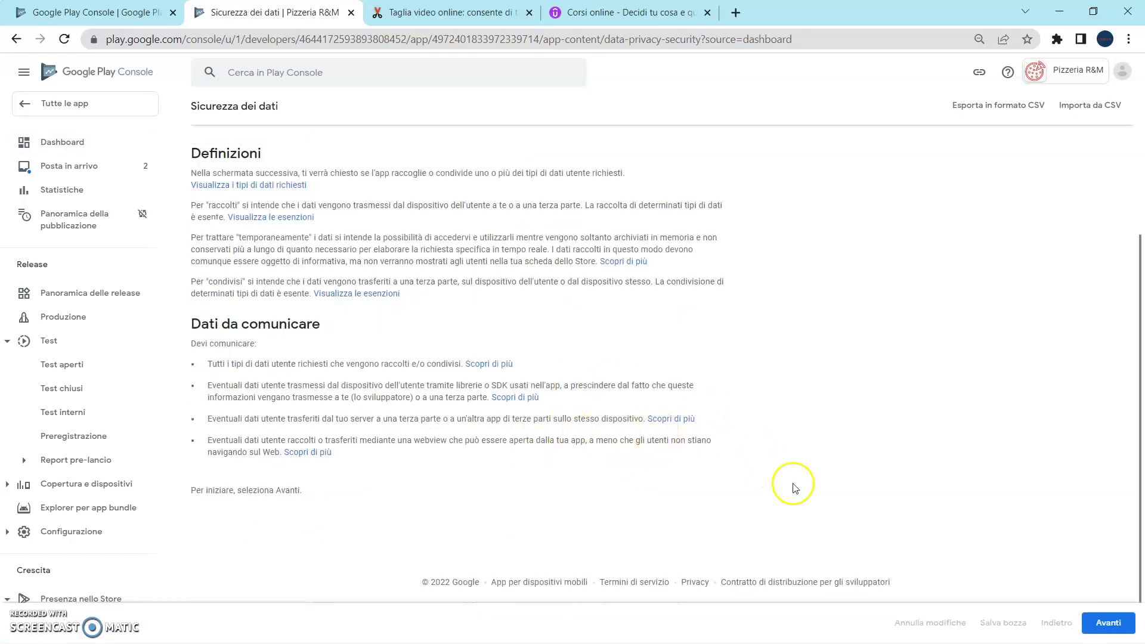
left_click(1108, 624)
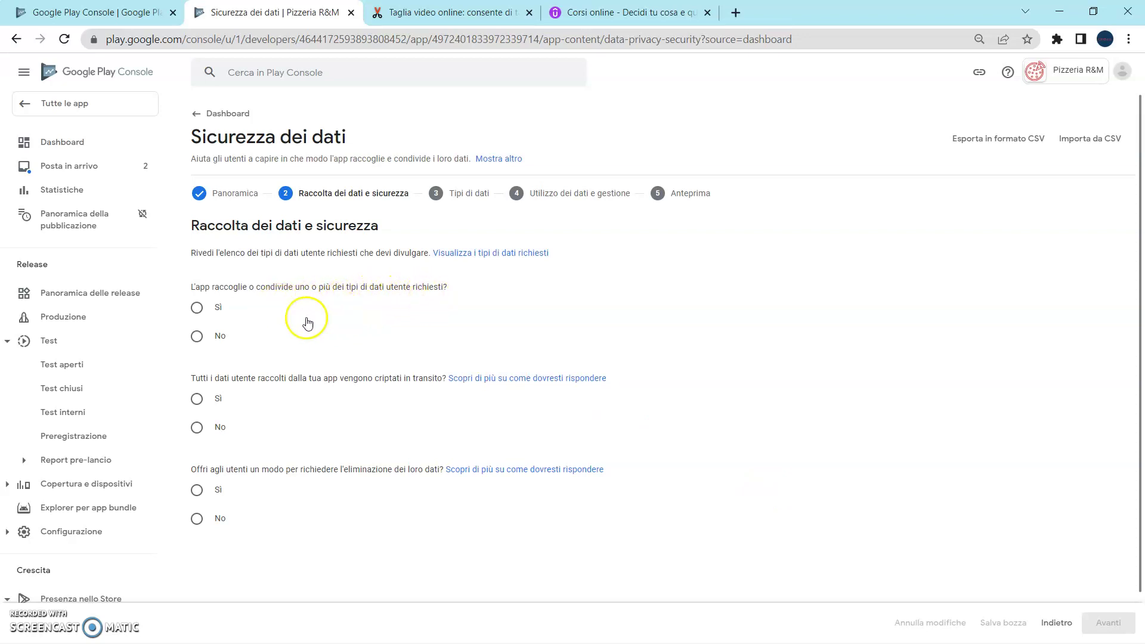
left_click(197, 337)
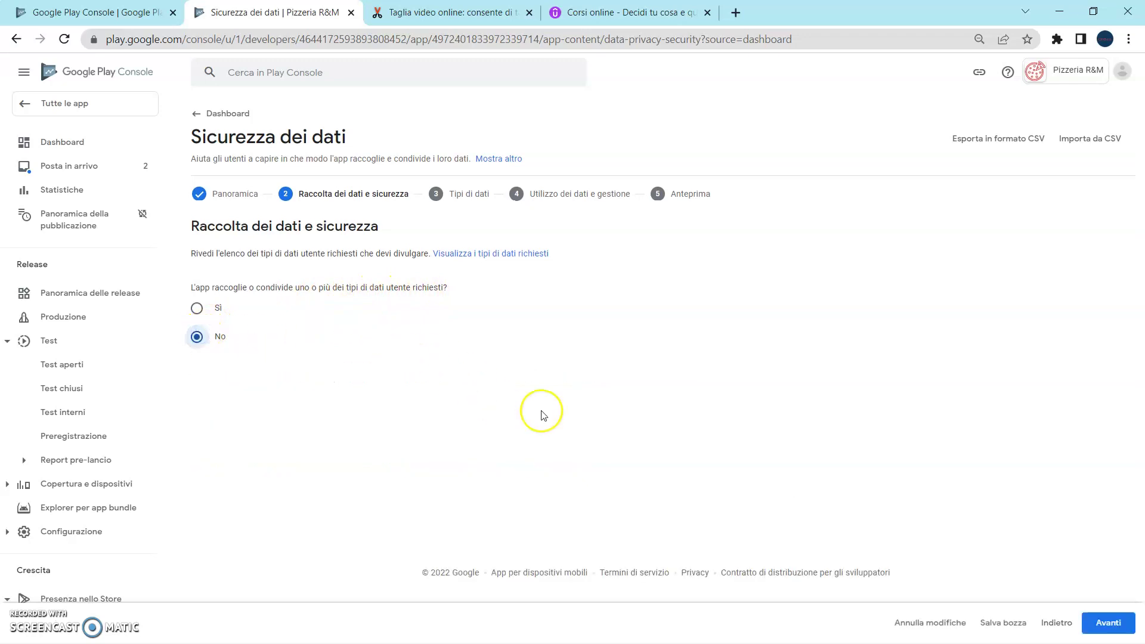
left_click(1107, 622)
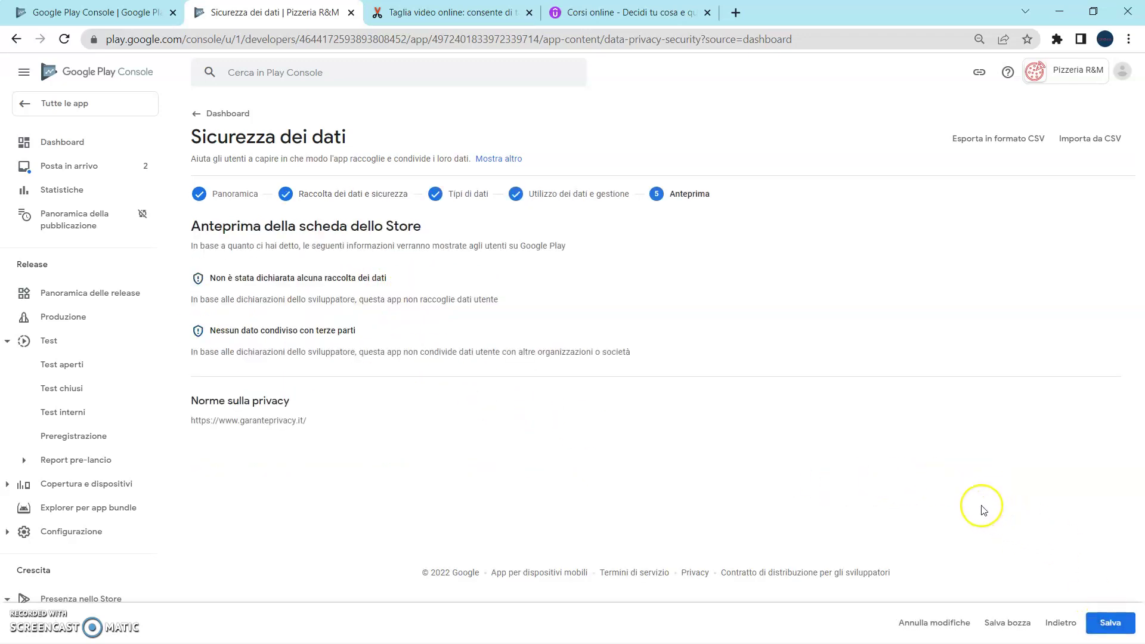
left_click(1014, 624)
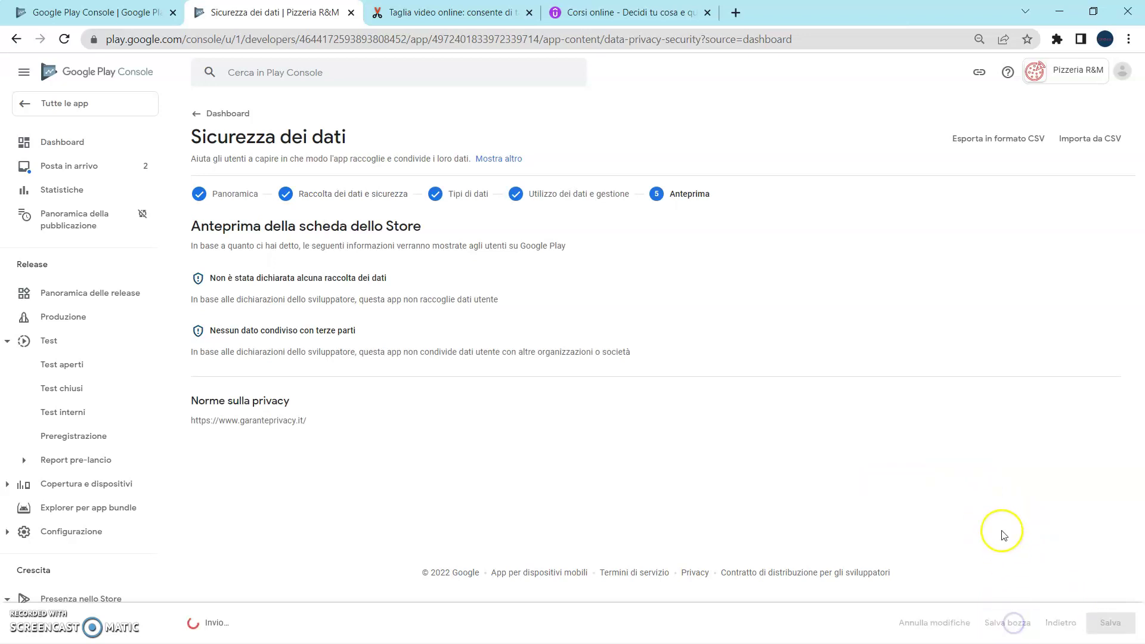
left_click(1100, 623)
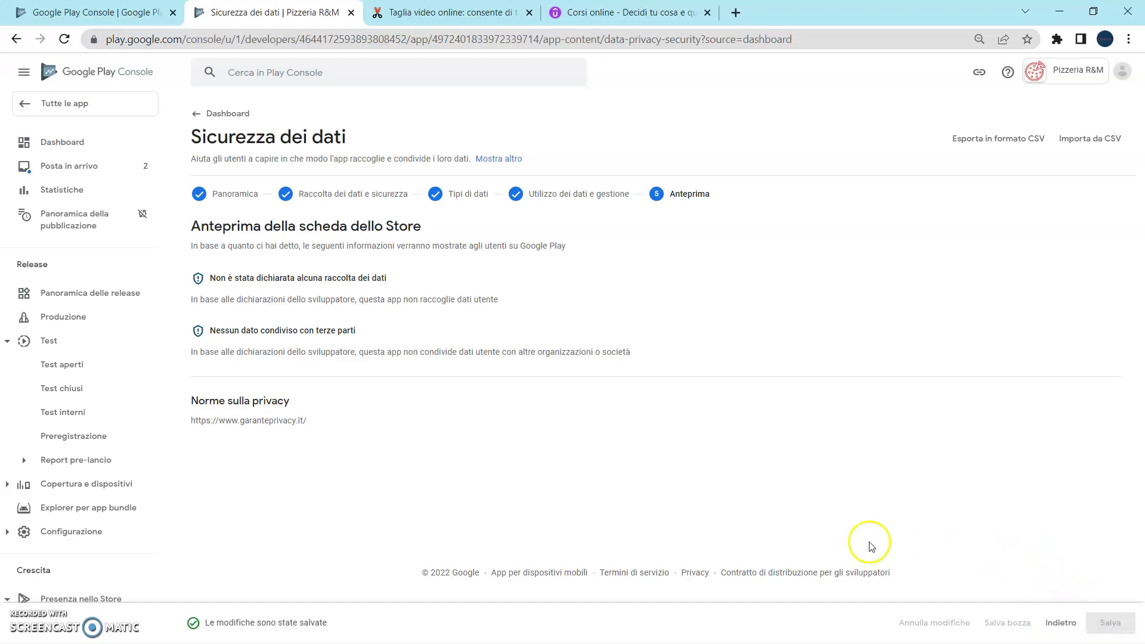
left_click(68, 143)
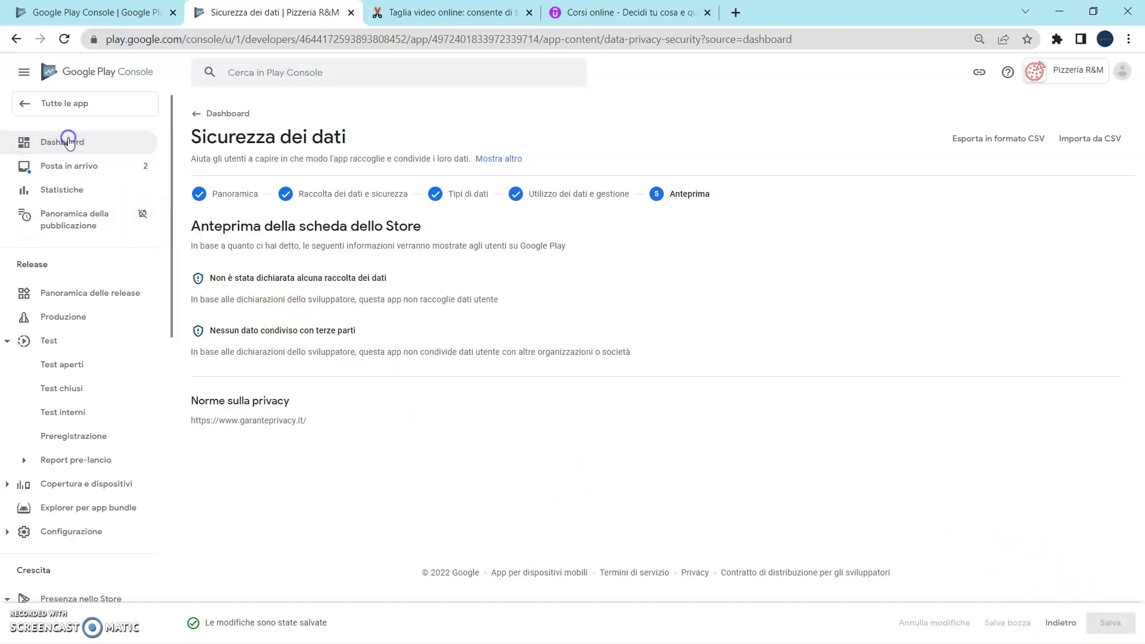
scroll(453, 423, "down", 4)
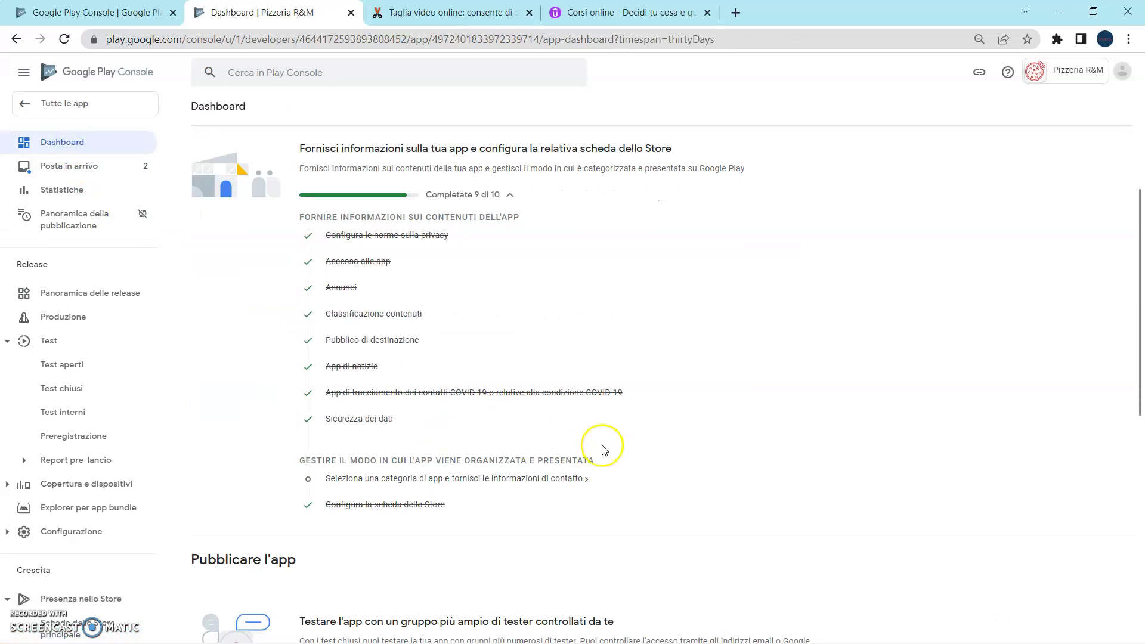
Set the app category to Affari in the store settings.
left_click(533, 481)
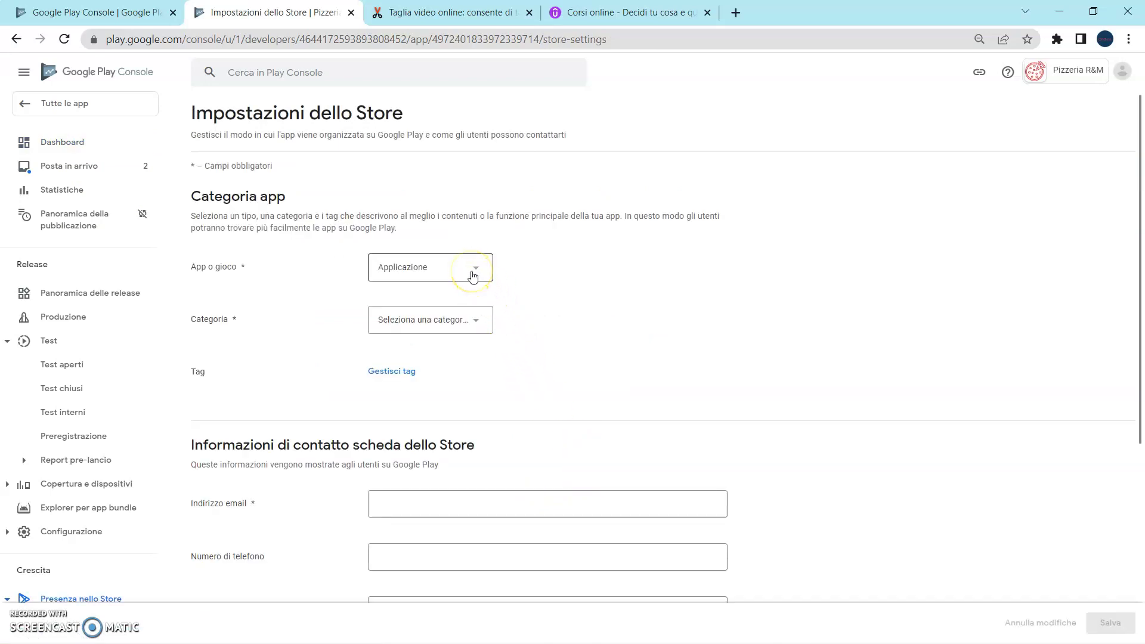
left_click(463, 322)
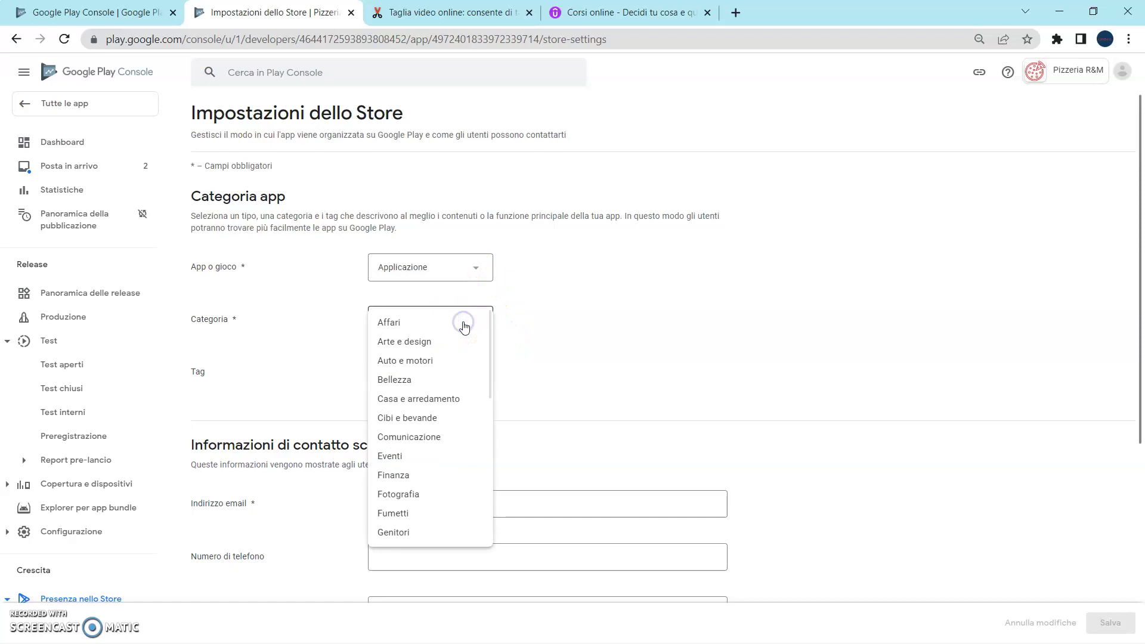
left_click(410, 322)
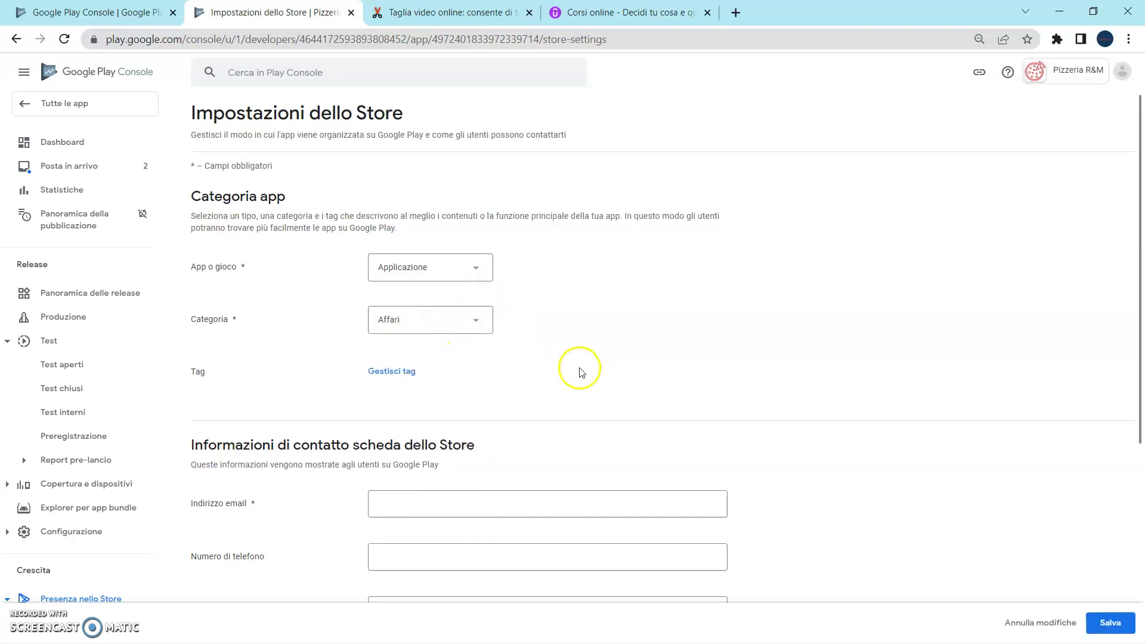
scroll(578, 370, "down", 1)
Enter the contact e-mail address and phone number, then open a new browser tab.
left_click(504, 422)
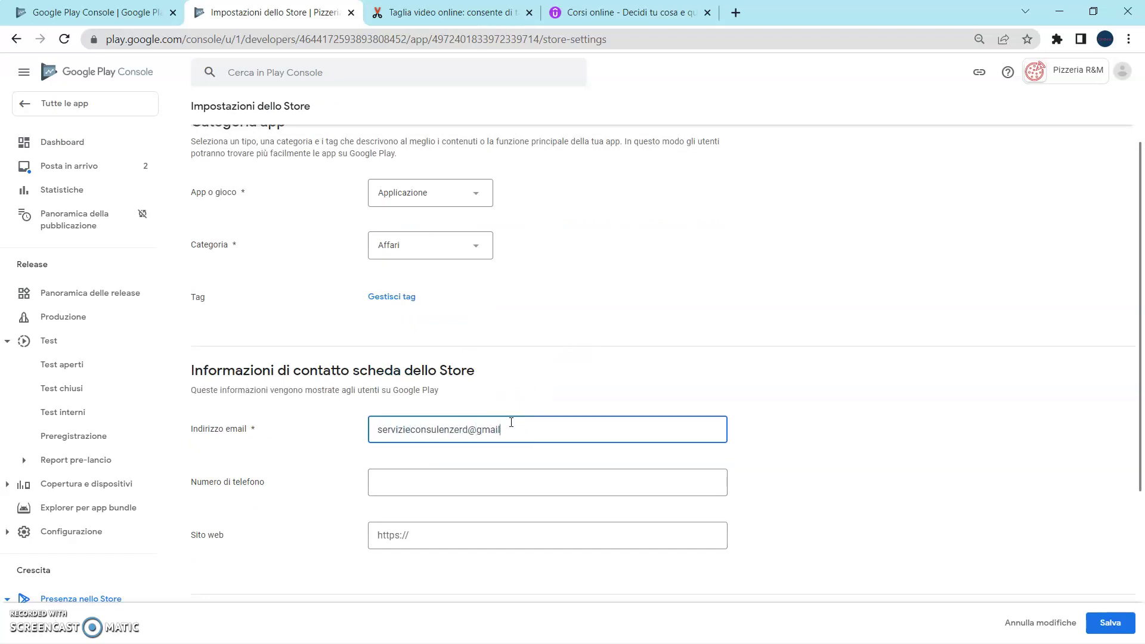
scroll(539, 417, "down", 2)
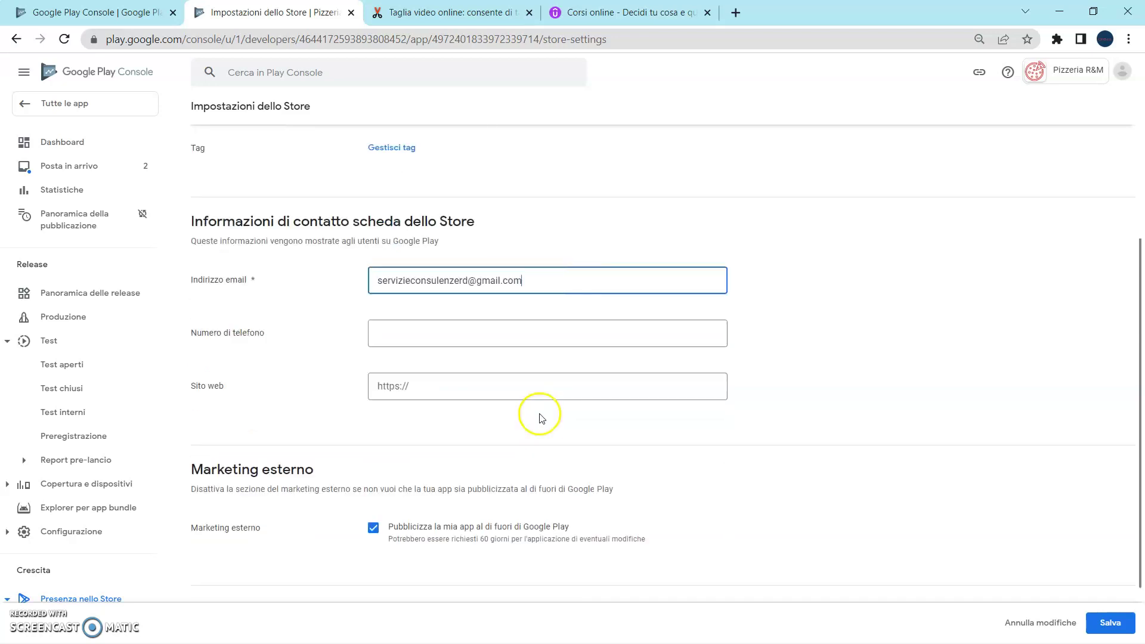
left_click(508, 331)
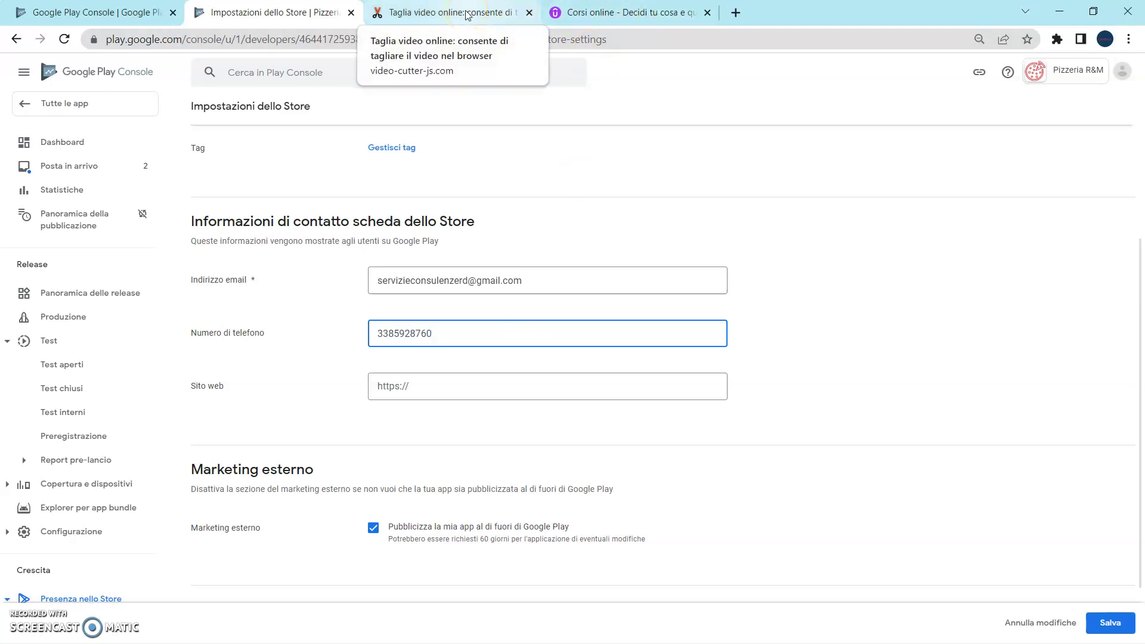
left_click(736, 13)
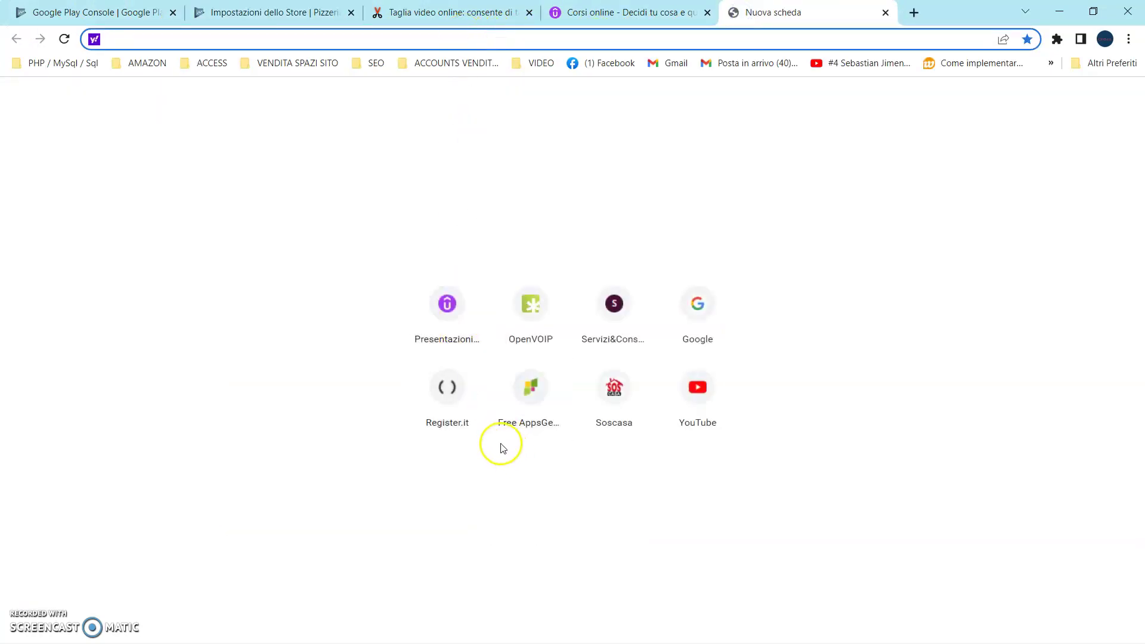
Load the Servizi&Consulenze website in the new tab and select its address.
left_click(447, 389)
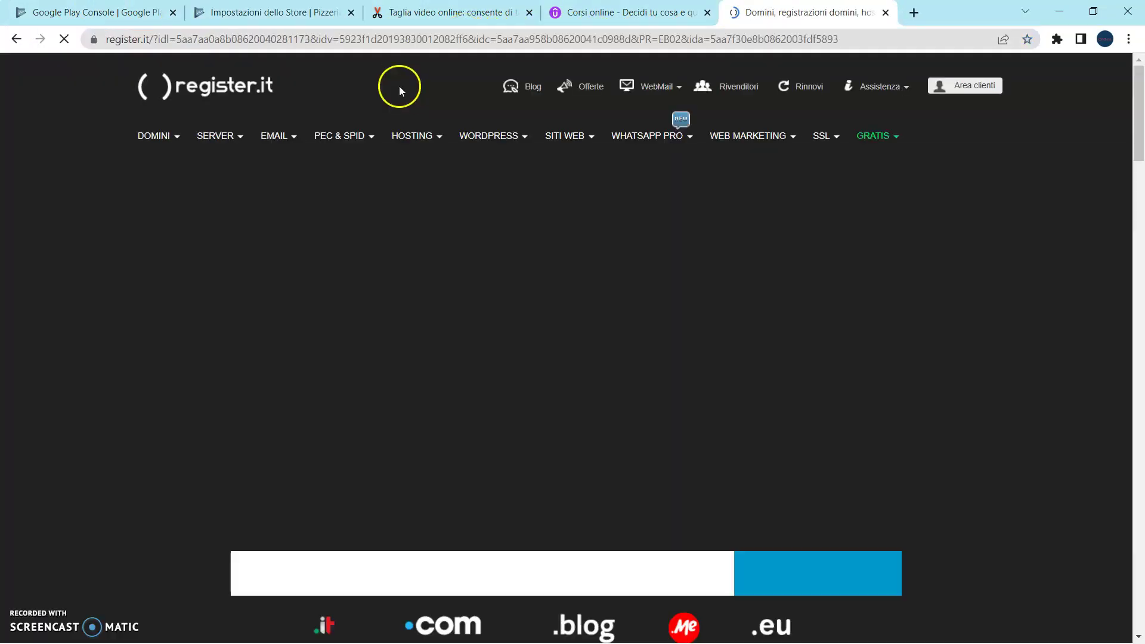
left_click(704, 41)
type("s")
left_click(472, 60)
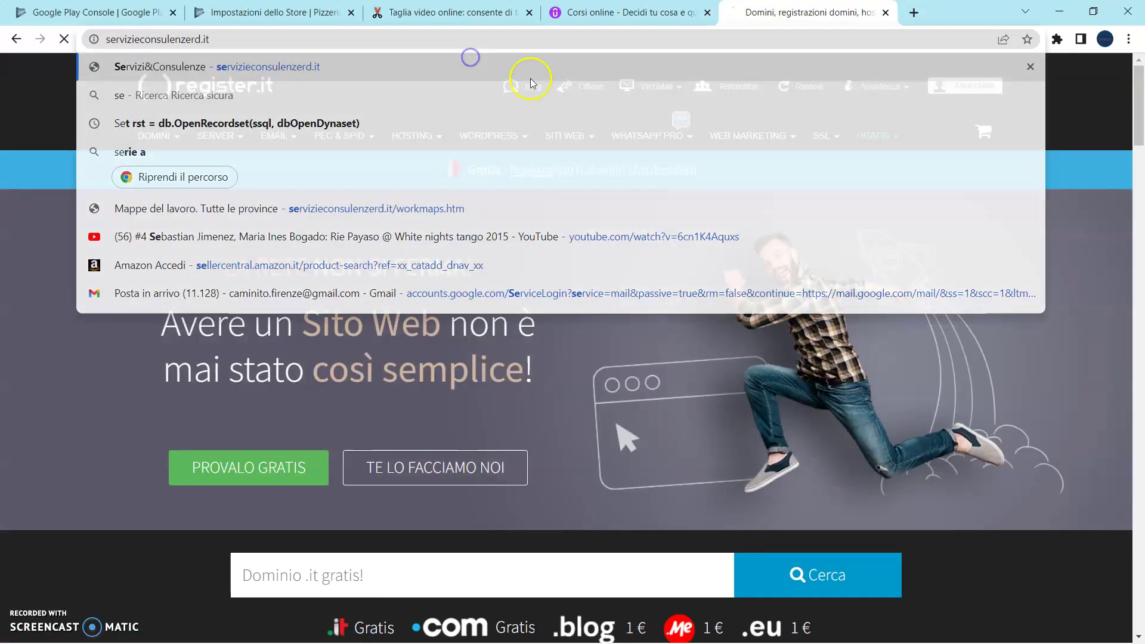
left_click(418, 43)
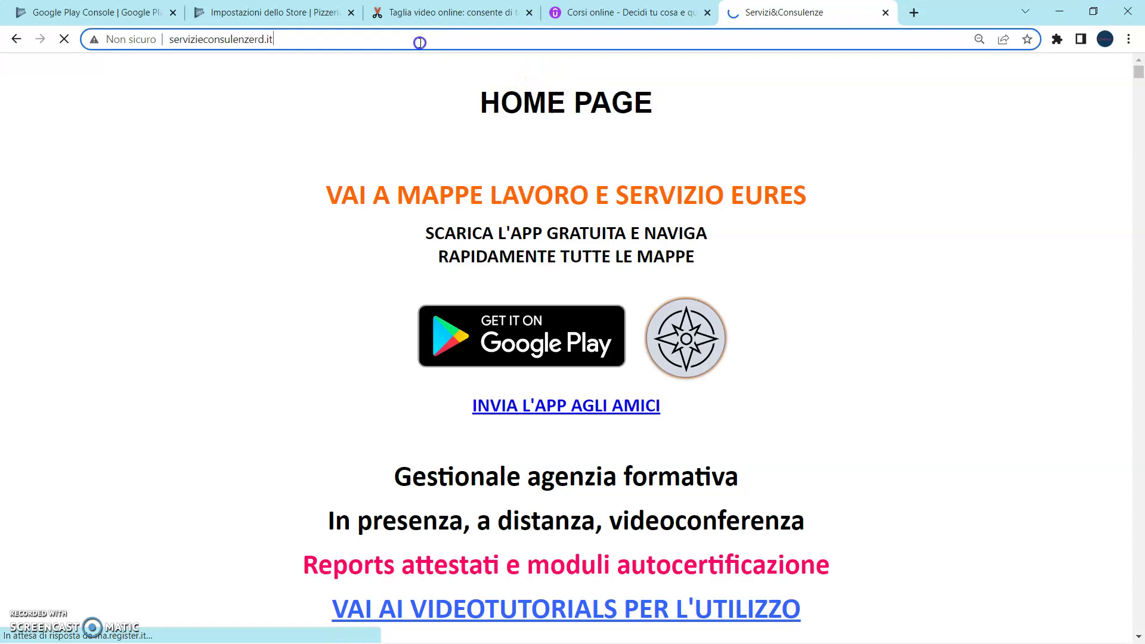
Paste the copied website address into the store settings website field and save.
key("ctrl+c")
left_click(301, 12)
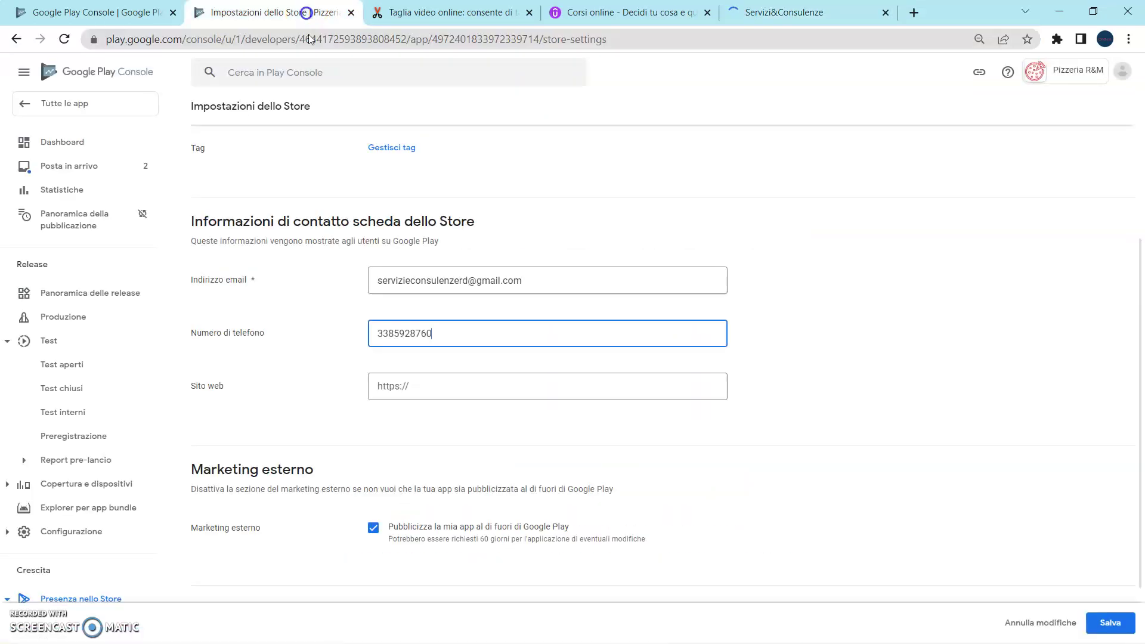
left_click(499, 393)
key("ctrl+v")
scroll(598, 438, "down", 2)
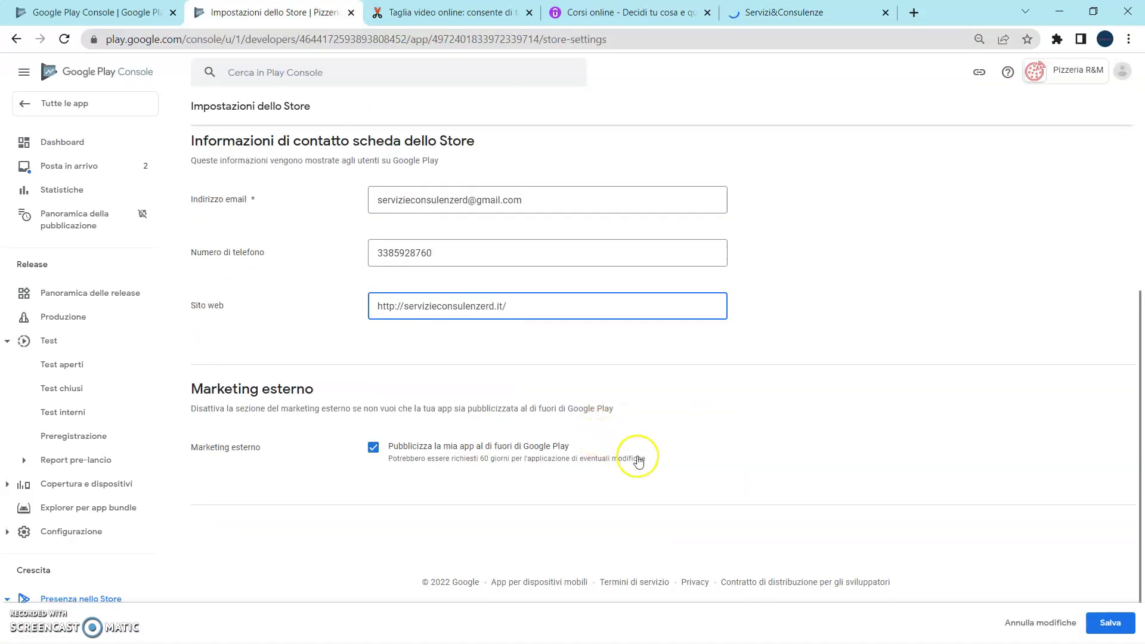
left_click(1111, 624)
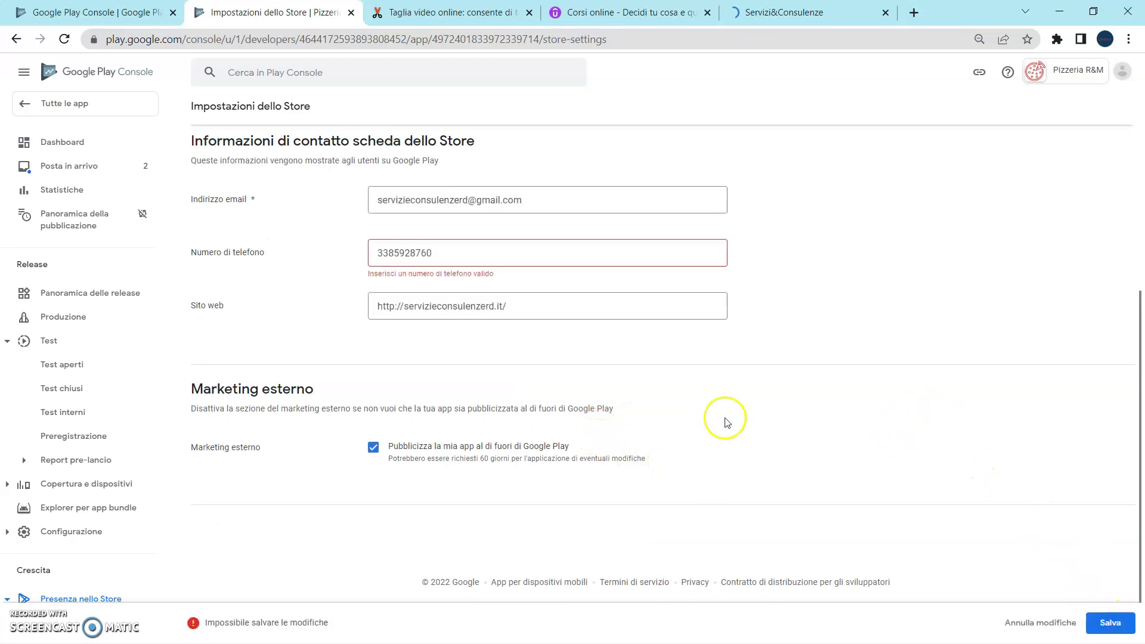
Add the +39 prefix to the contact phone number and save the store settings.
left_click(378, 253)
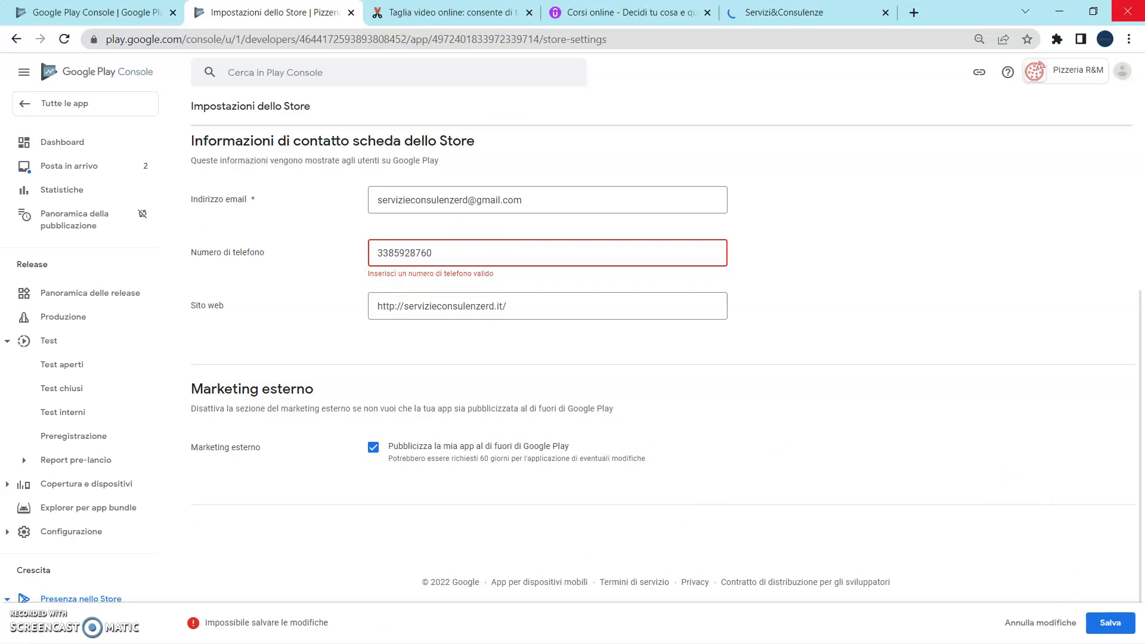
type("+39")
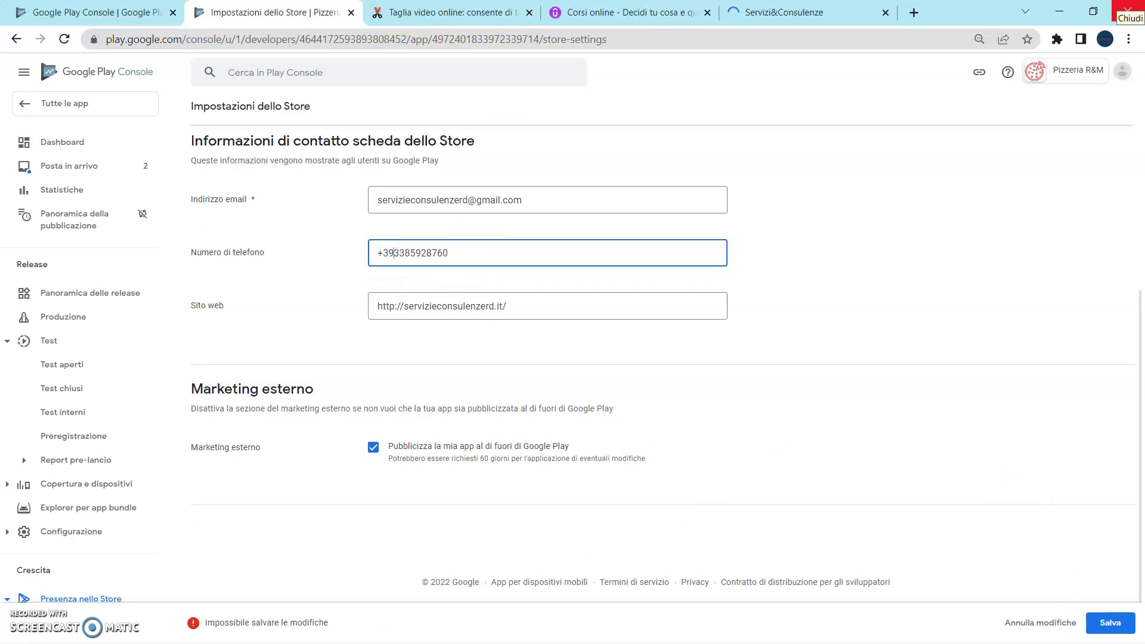
left_click(967, 247)
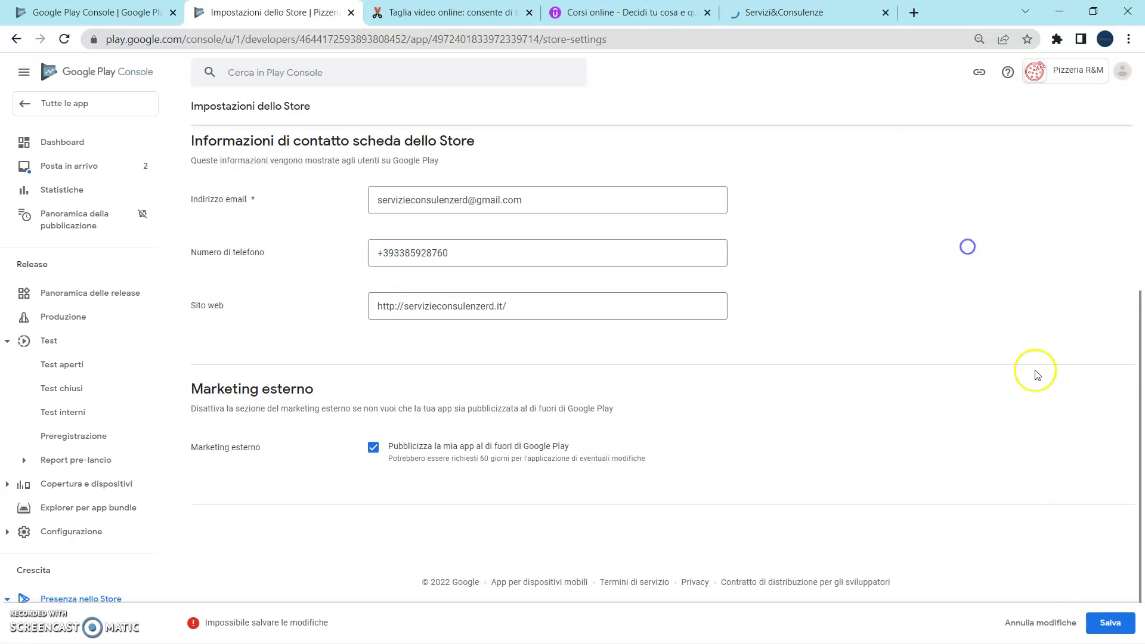
left_click(1096, 623)
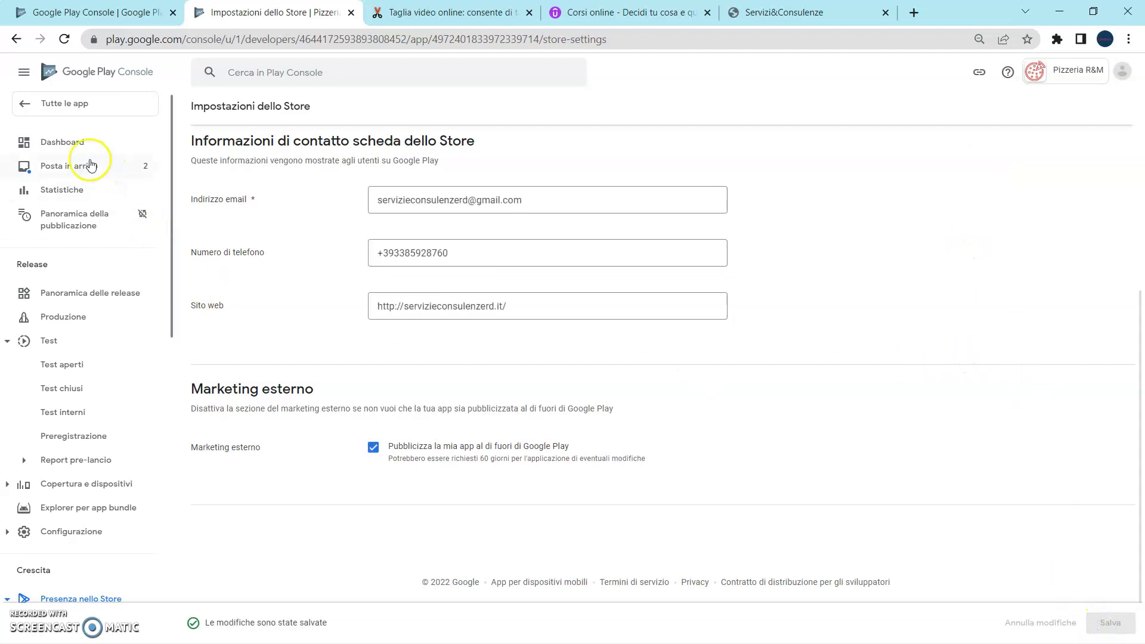
From the Dashboard's publishing tasks, add Italia to the Production track's countries and regions.
left_click(78, 145)
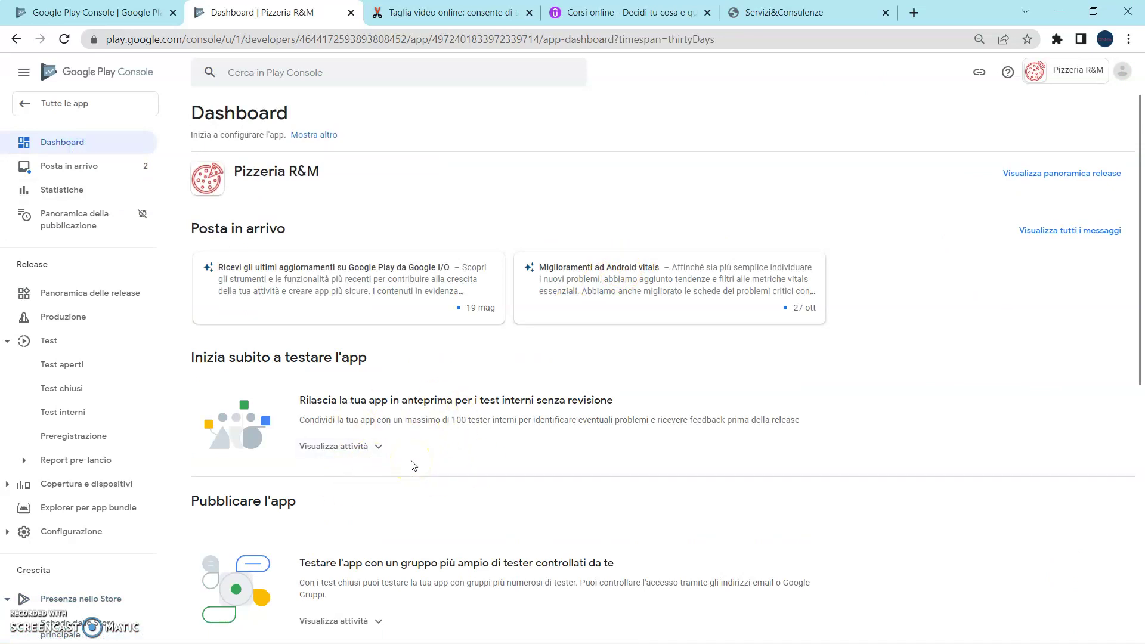
scroll(413, 466, "down", 8)
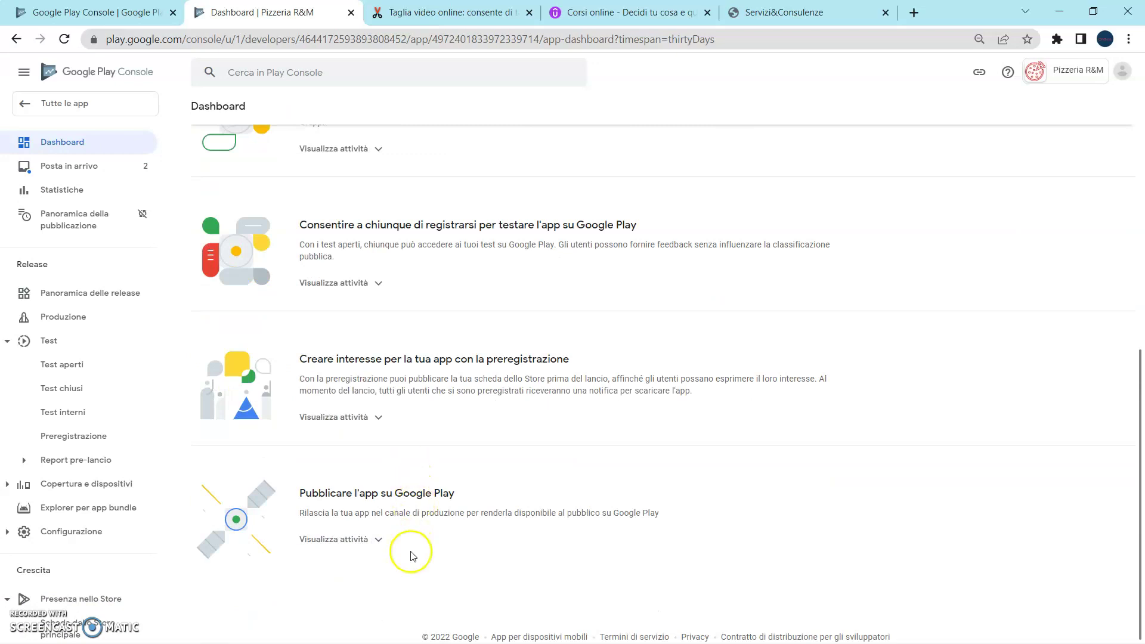
left_click(366, 539)
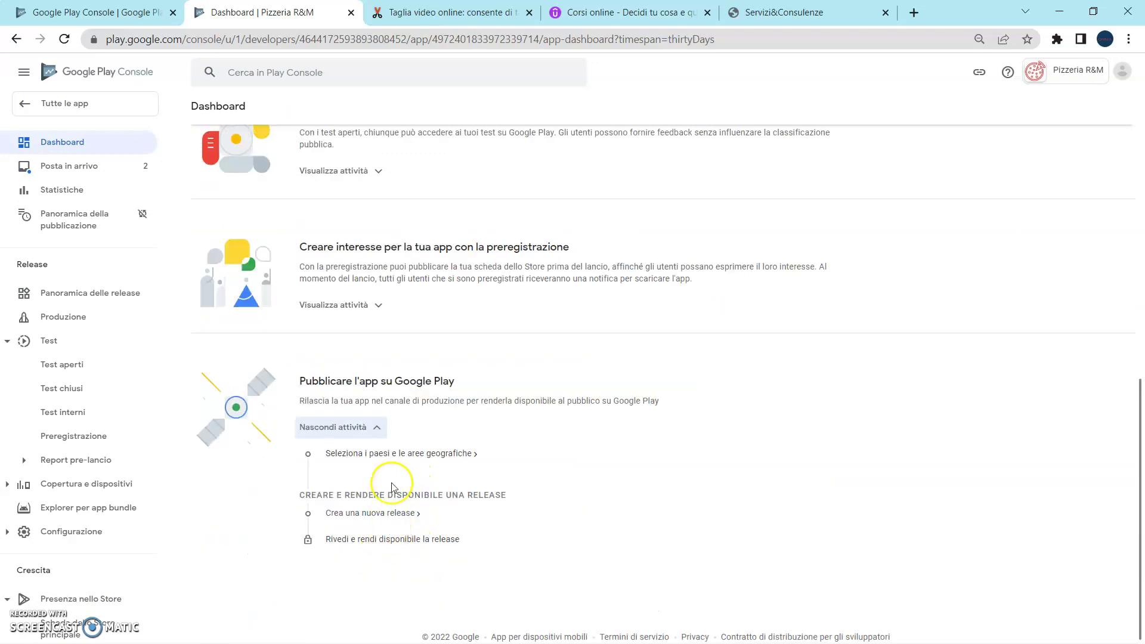
left_click(391, 454)
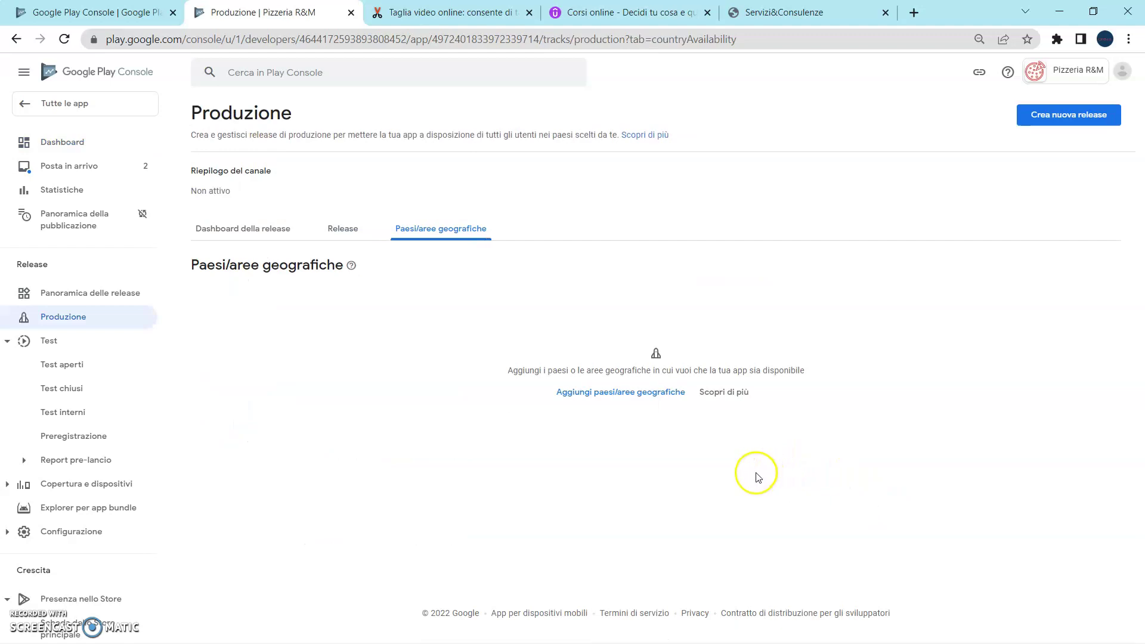
left_click(633, 399)
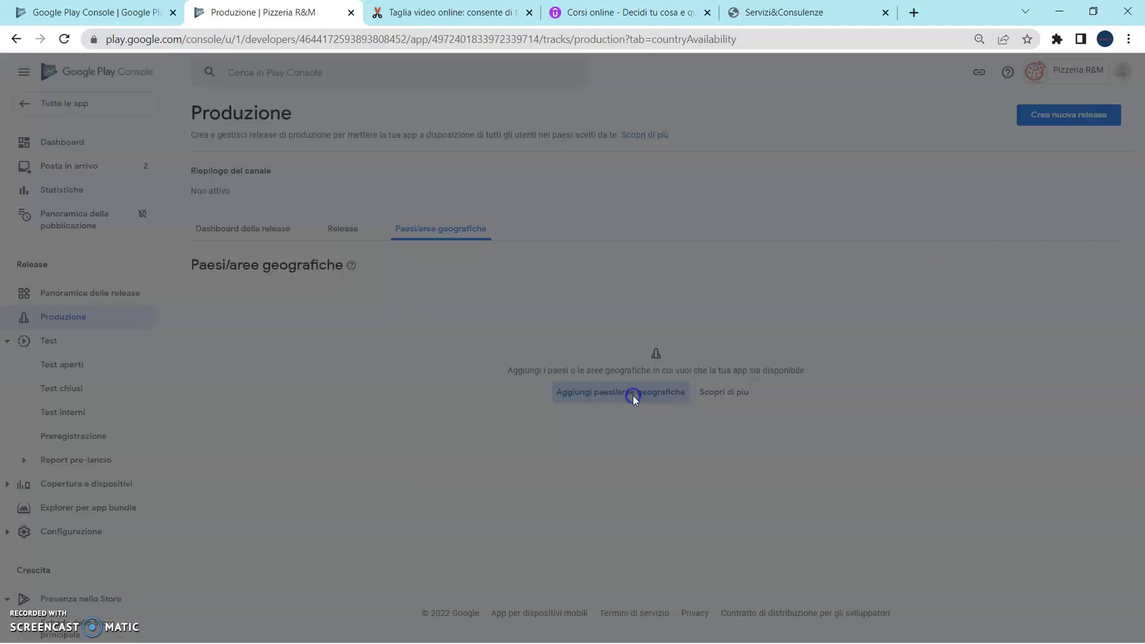
scroll(596, 388, "down", 10)
scroll(914, 281, "down", 20)
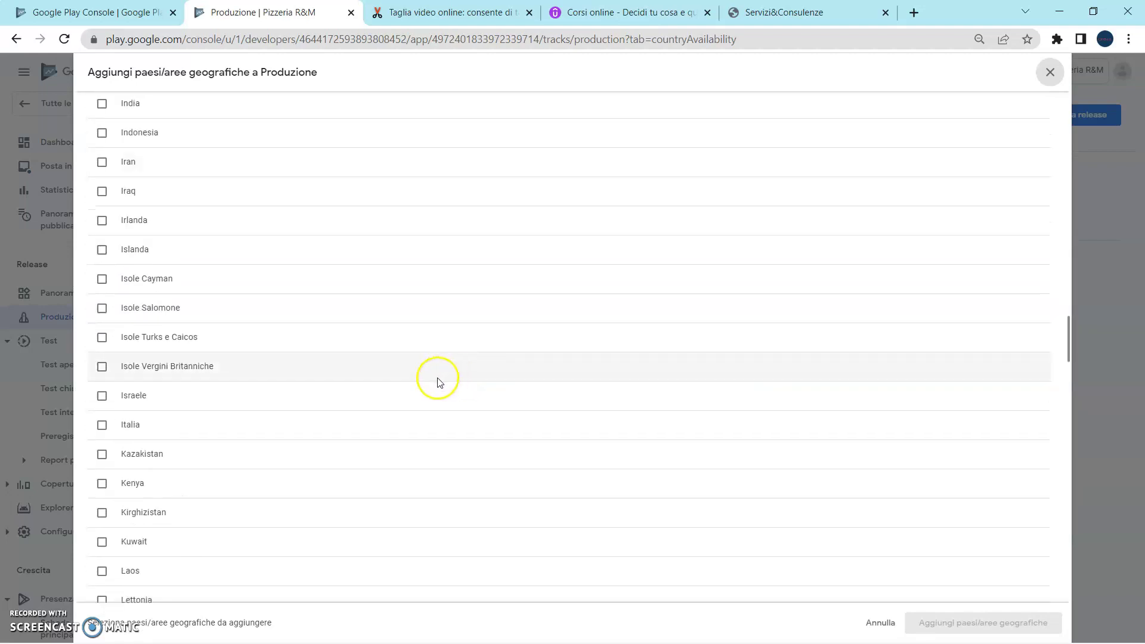
left_click(102, 425)
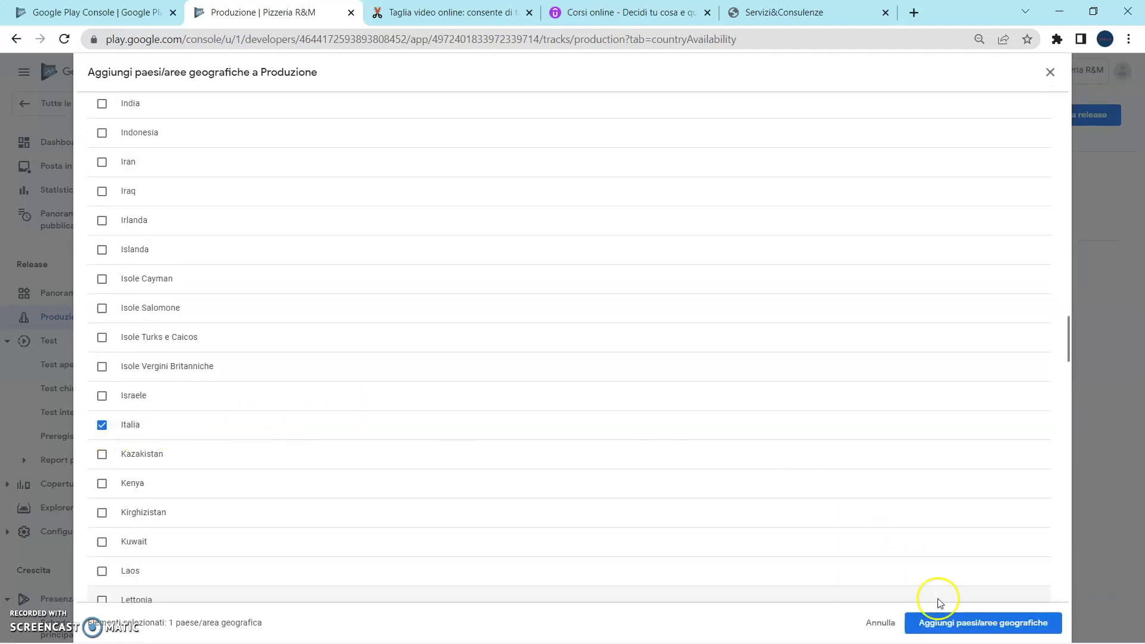
left_click(954, 621)
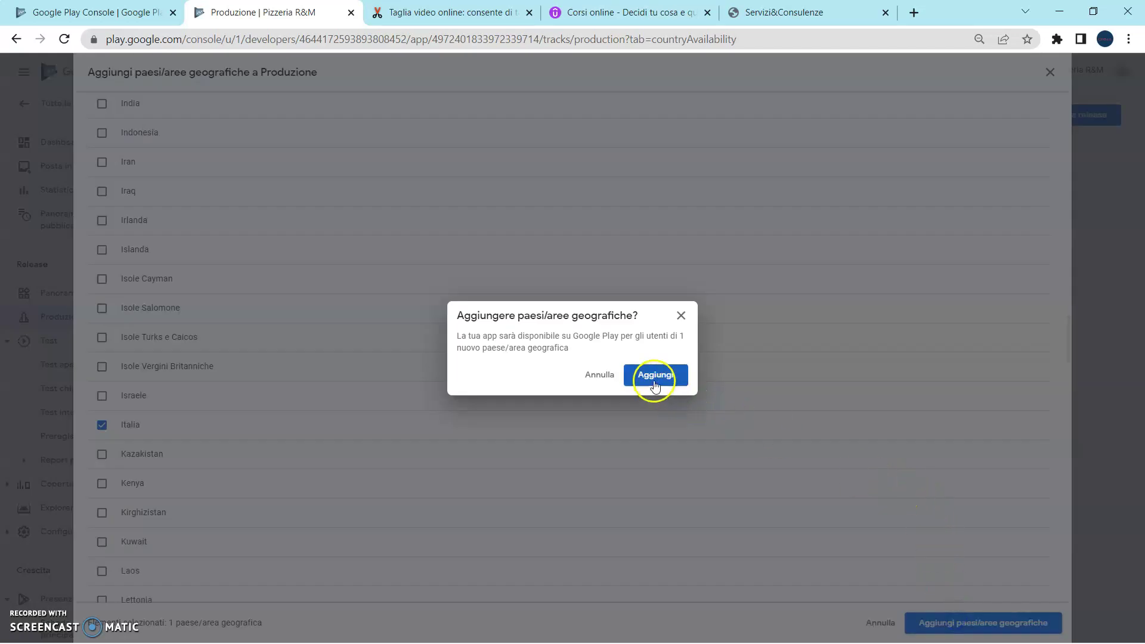
left_click(655, 379)
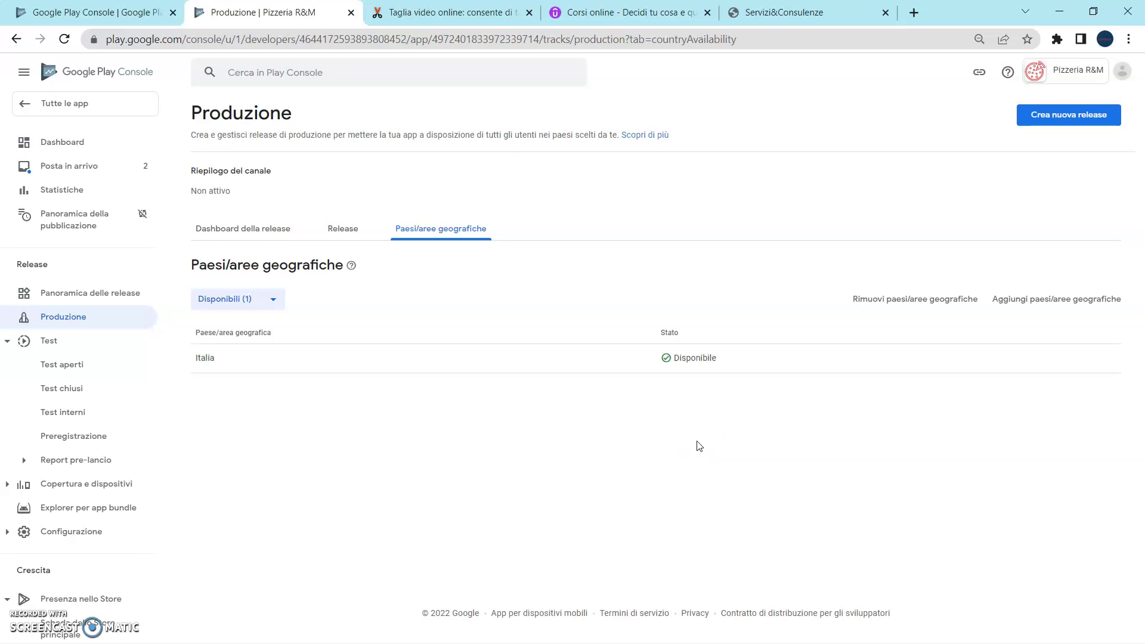
Create a new production release named '1.0 - PRIMA EMISSIONE'.
left_click(1076, 122)
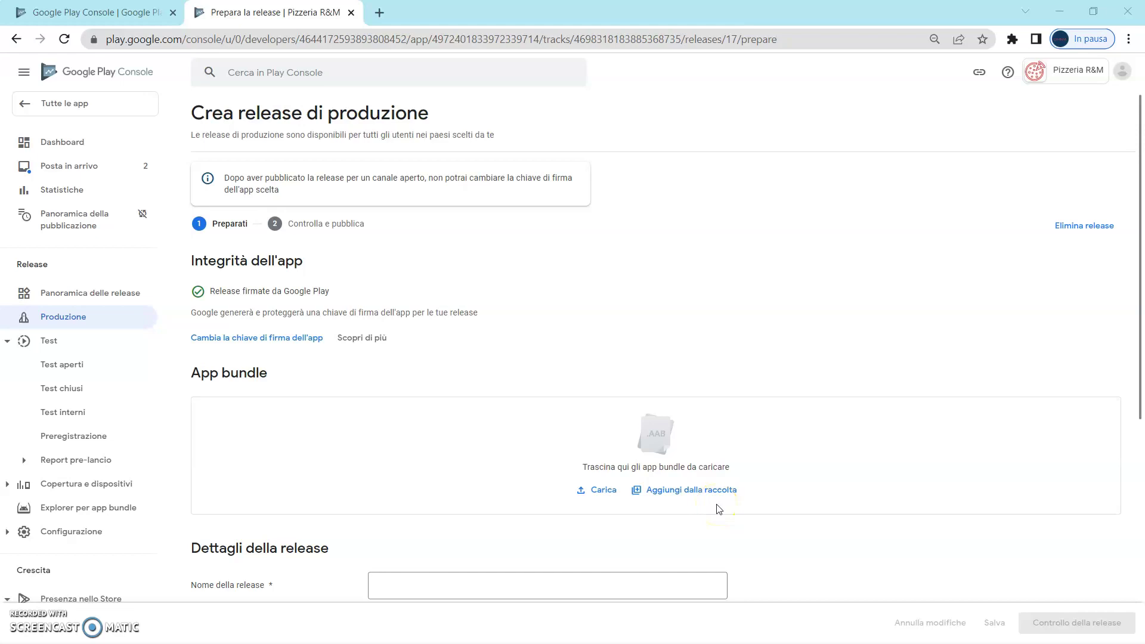
scroll(719, 509, "down", 1)
left_click(568, 511)
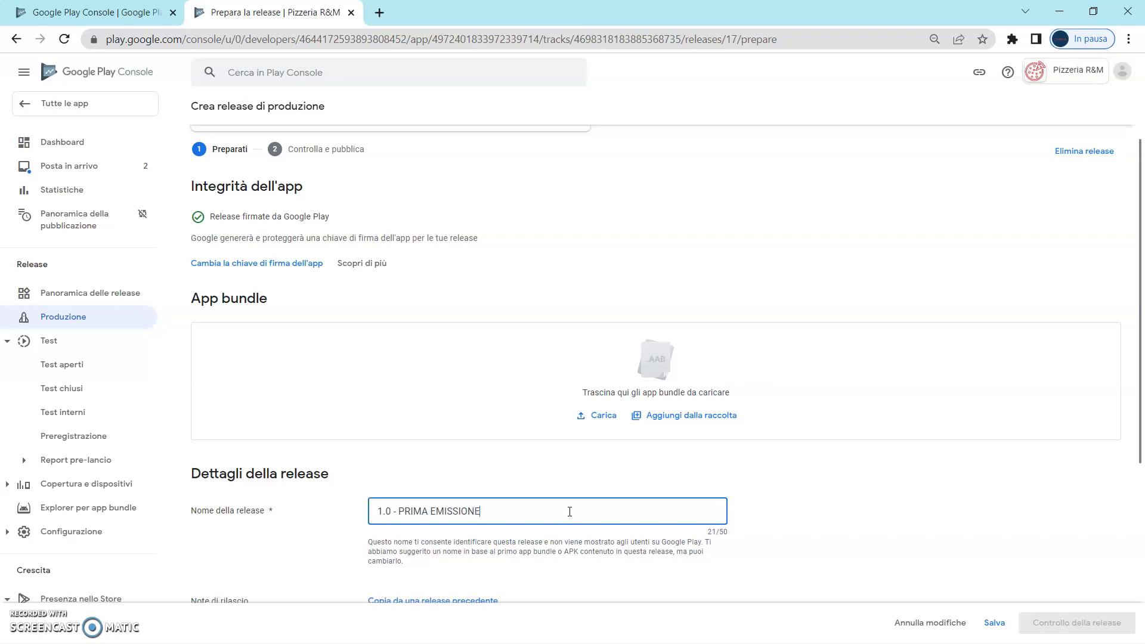
left_click(601, 416)
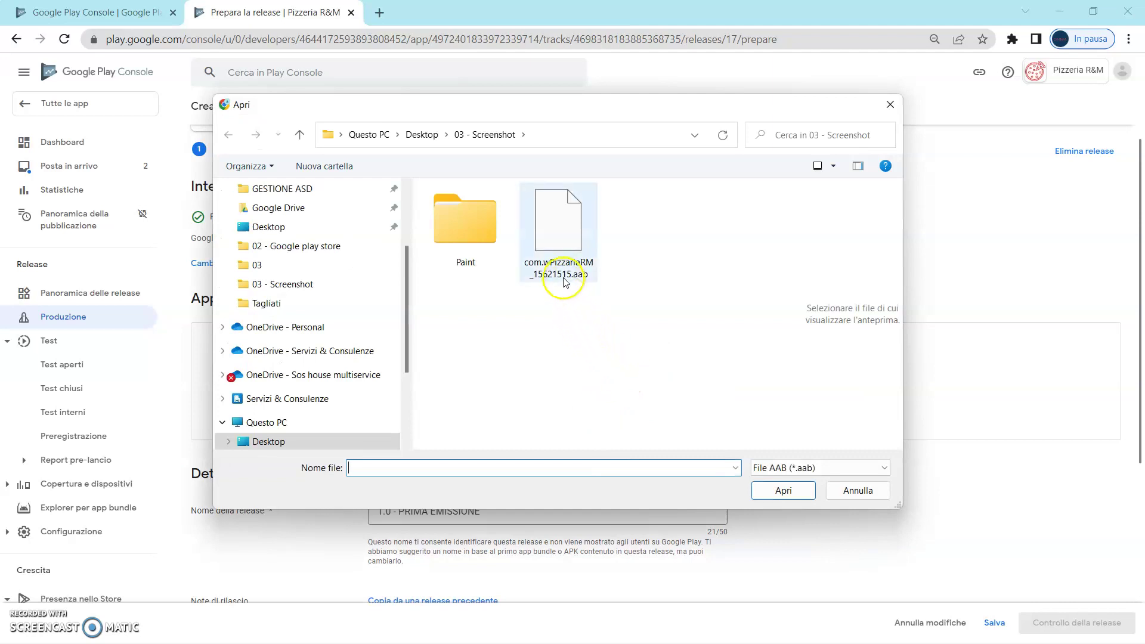
left_click(889, 105)
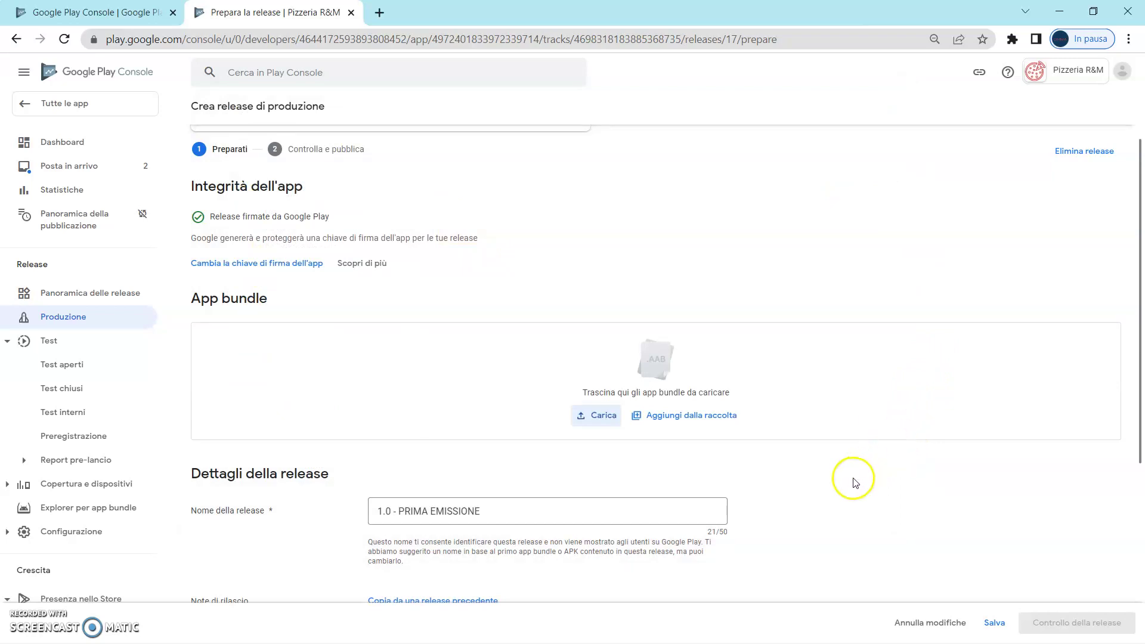
Add the version 1.0 app bundle from the library and save the release draft.
left_click(707, 417)
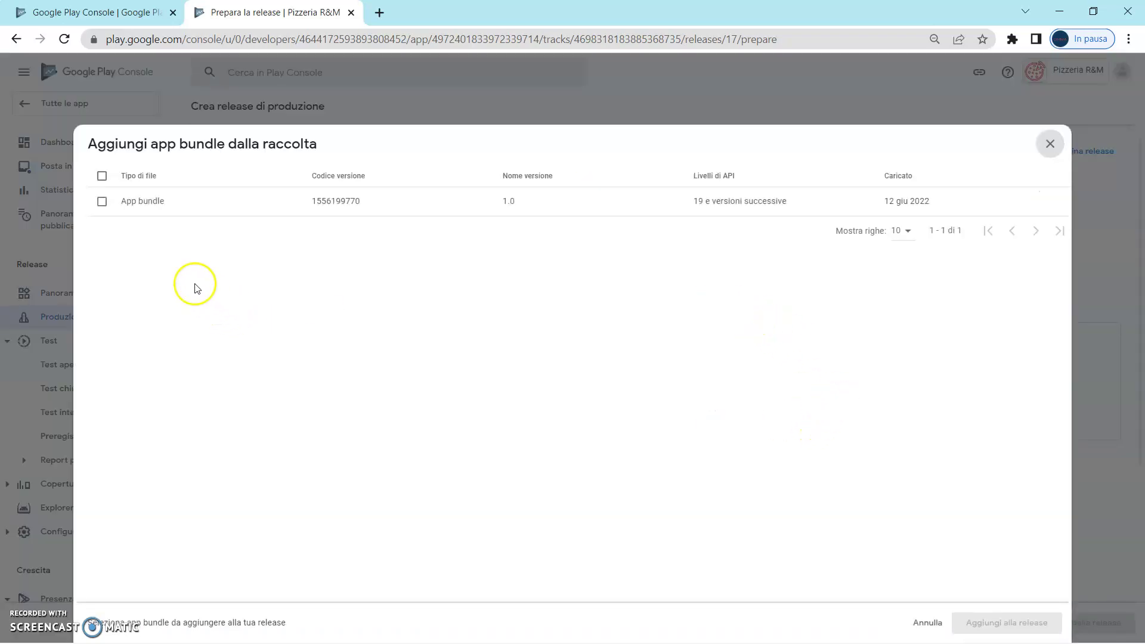
left_click(102, 201)
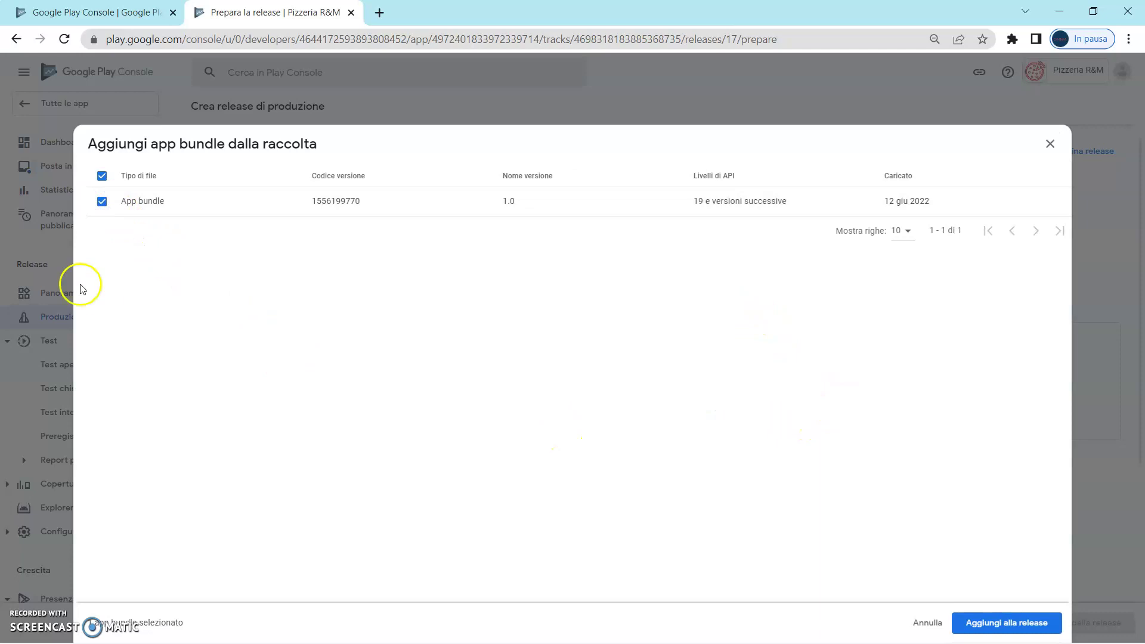
left_click(1008, 623)
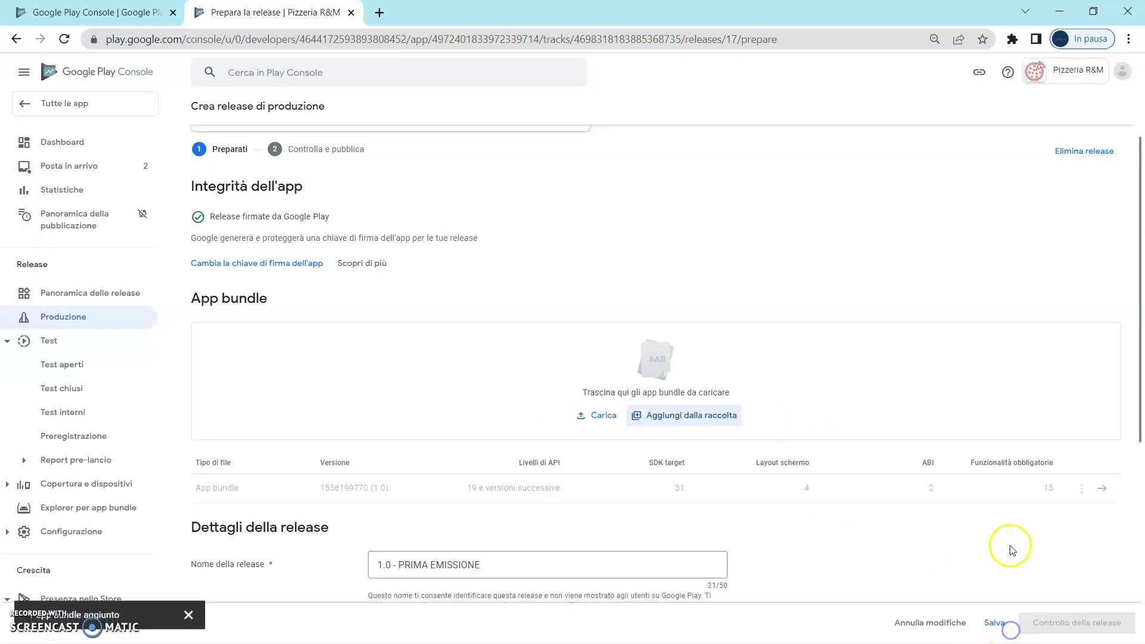
scroll(996, 527, "down", 1)
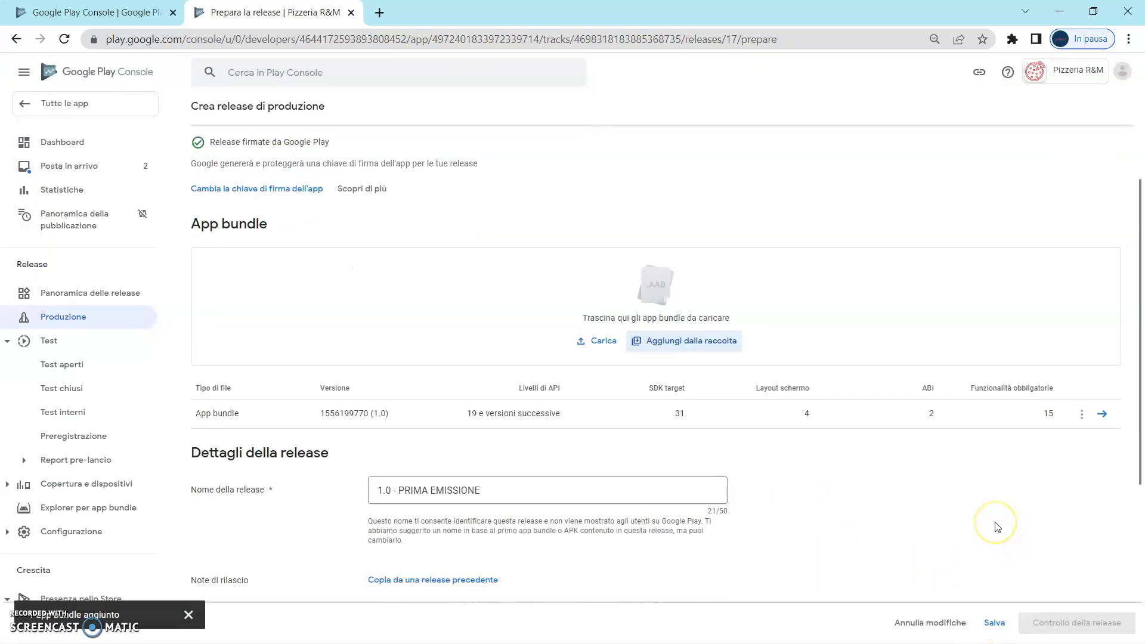
left_click(994, 623)
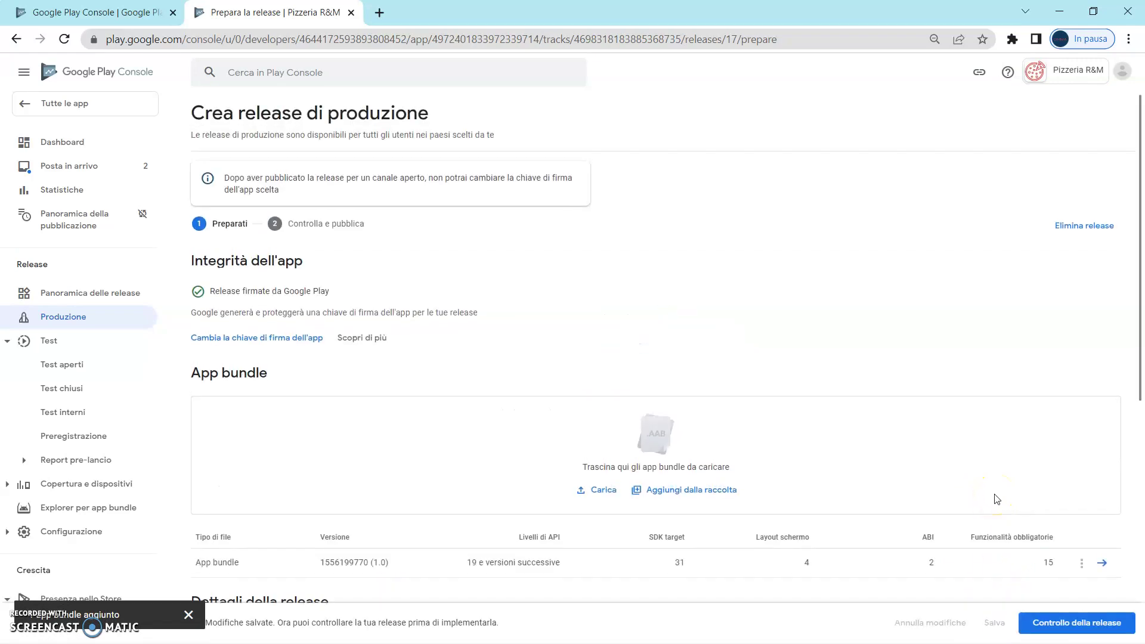
Review release 1.0 - PRIMA EMISSIONE and confirm its rollout to Produzione.
left_click(1085, 633)
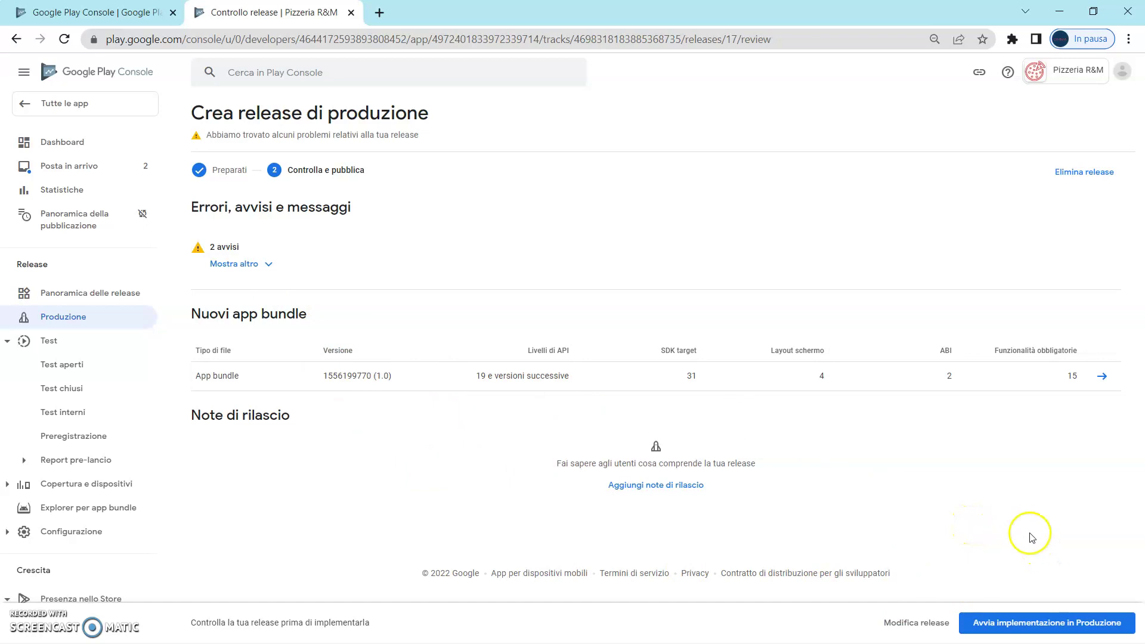
left_click(1050, 629)
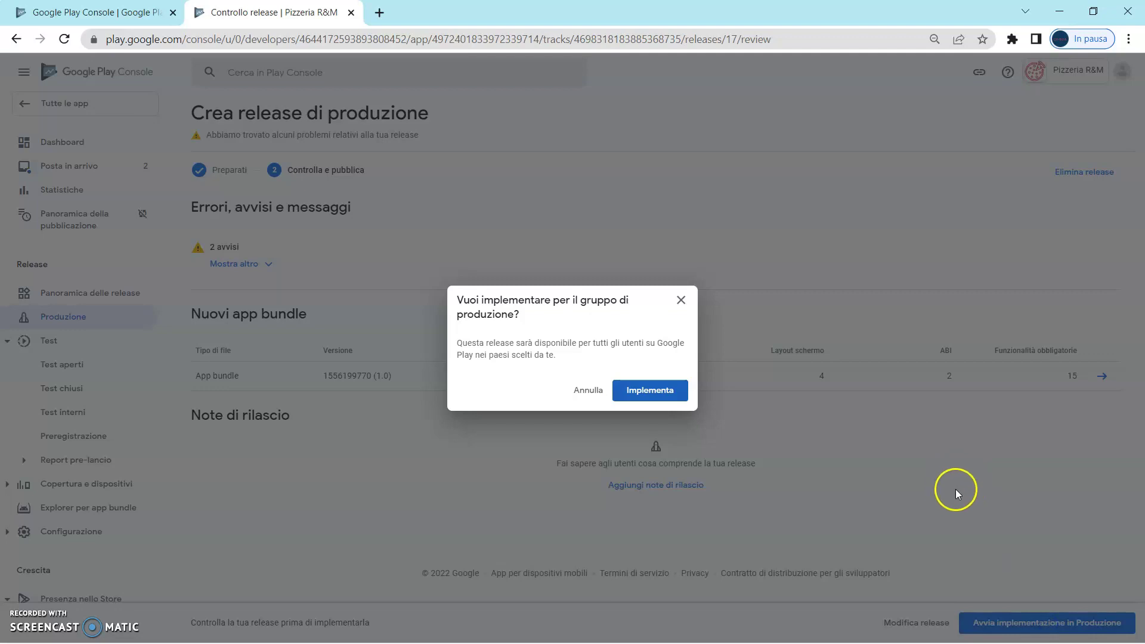
left_click(656, 393)
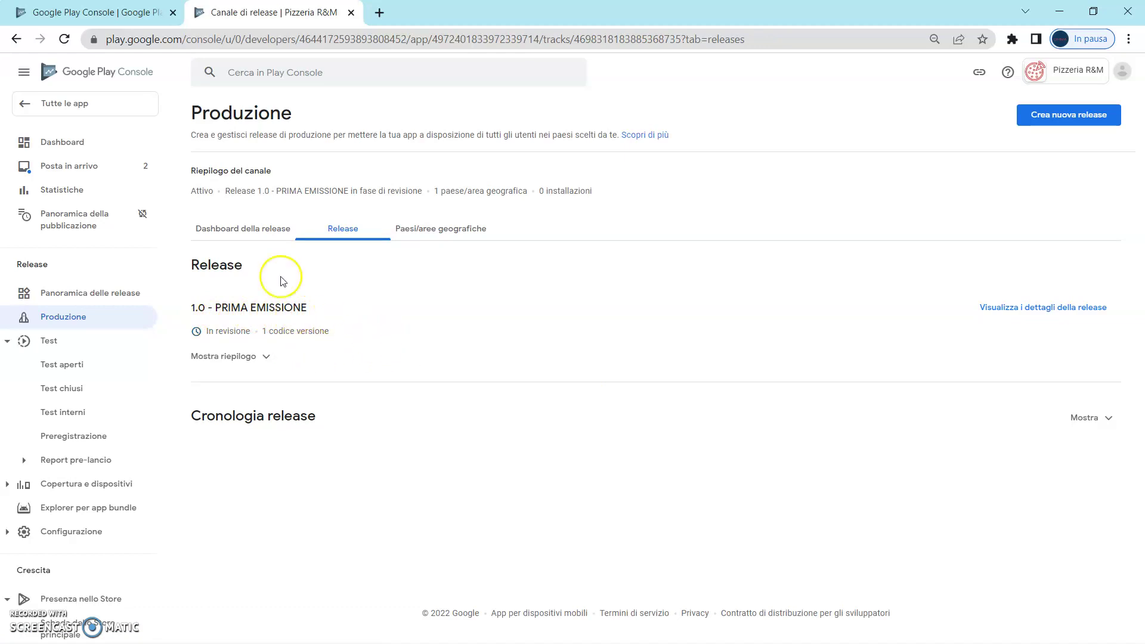
From the Dashboard, view the app on Google Play, then return to the Dashboard tab.
left_click(79, 143)
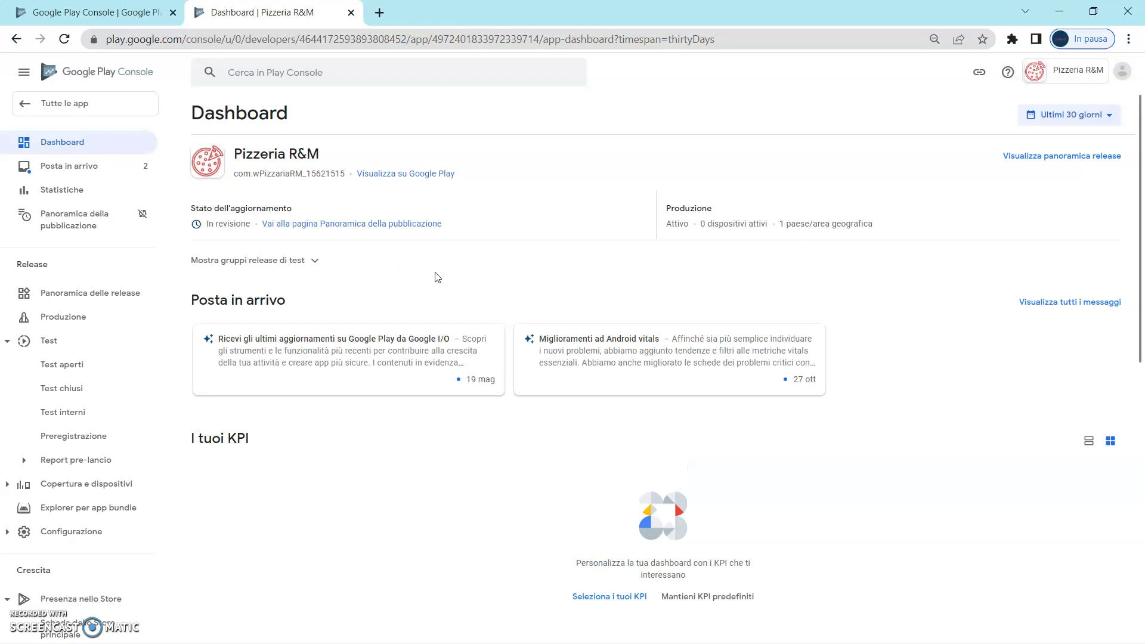
left_click(422, 174)
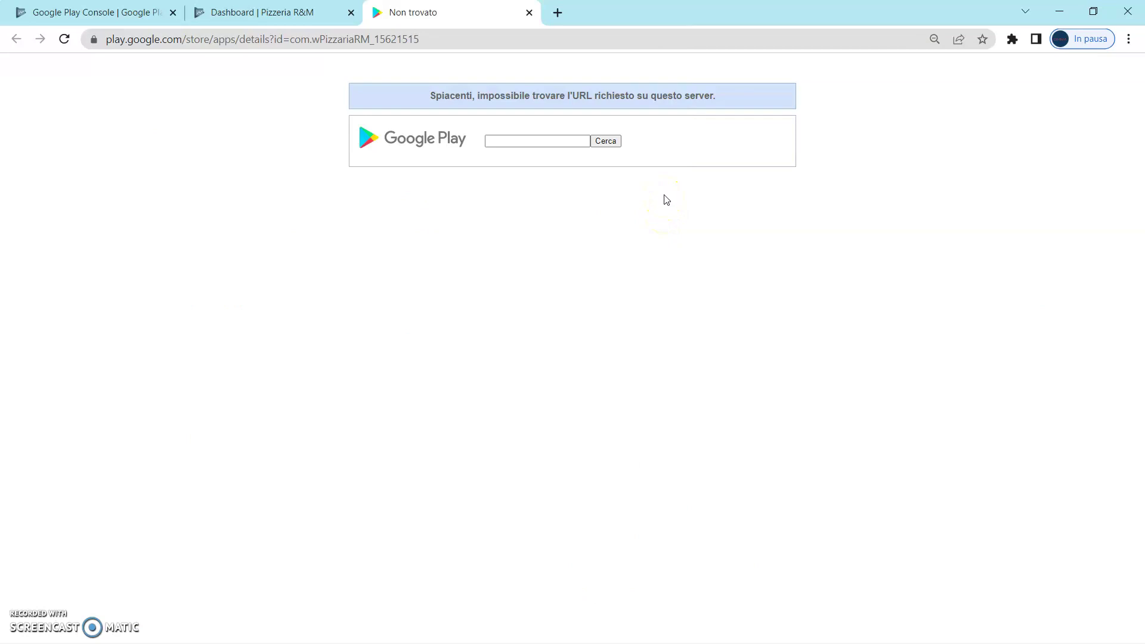
left_click(260, 15)
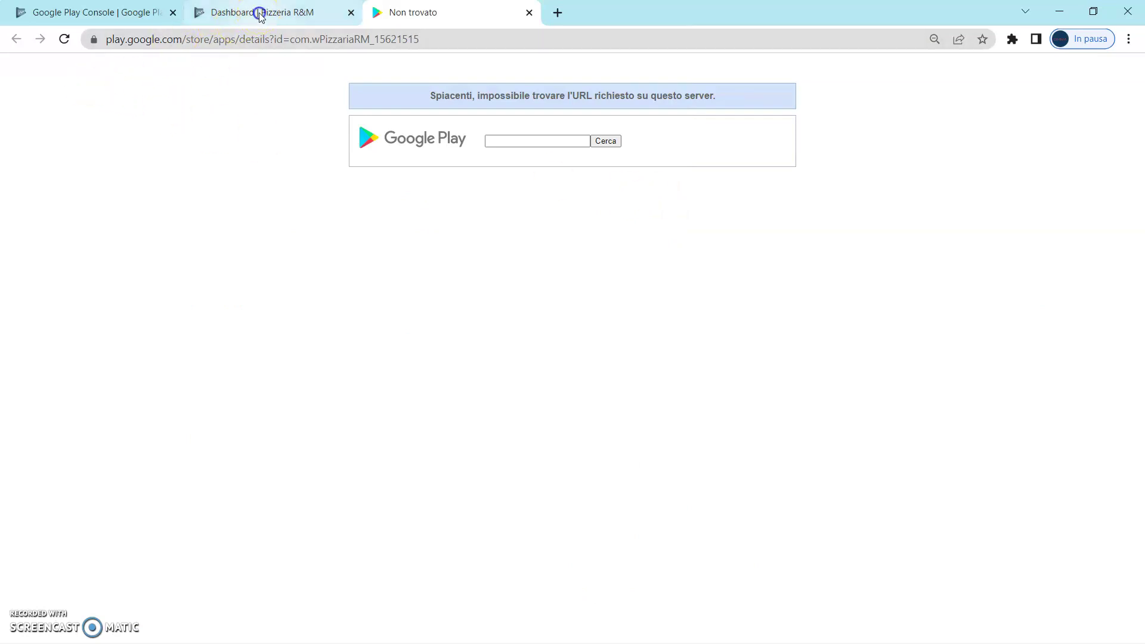